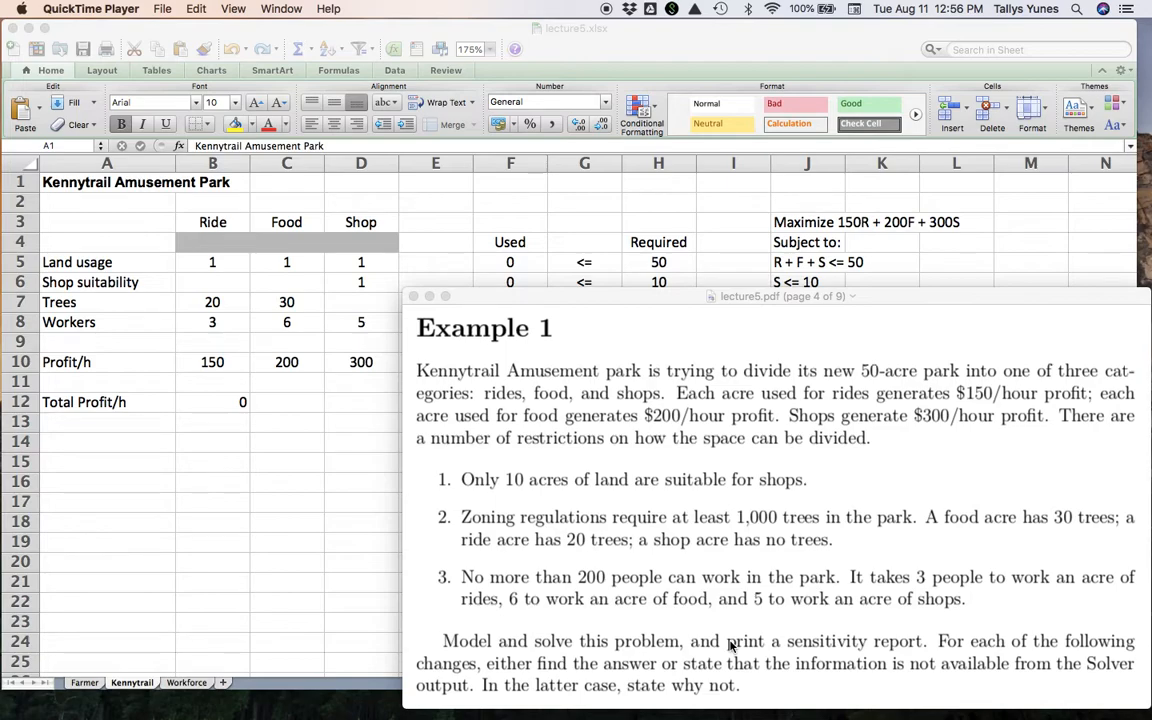
Solve the Kennytrail model with Solver, keeping the solution and generating a Sensitivity report.
scroll(730, 645, "down", 1)
scroll(730, 645, "up", 1)
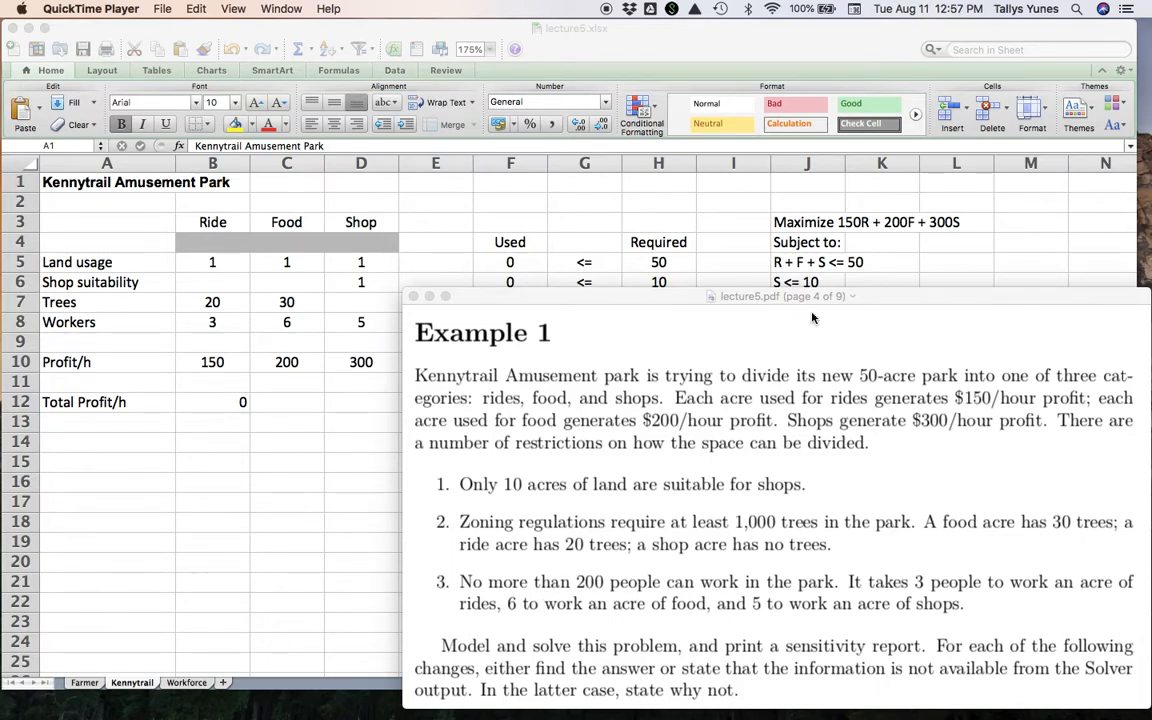
left_click(955, 243)
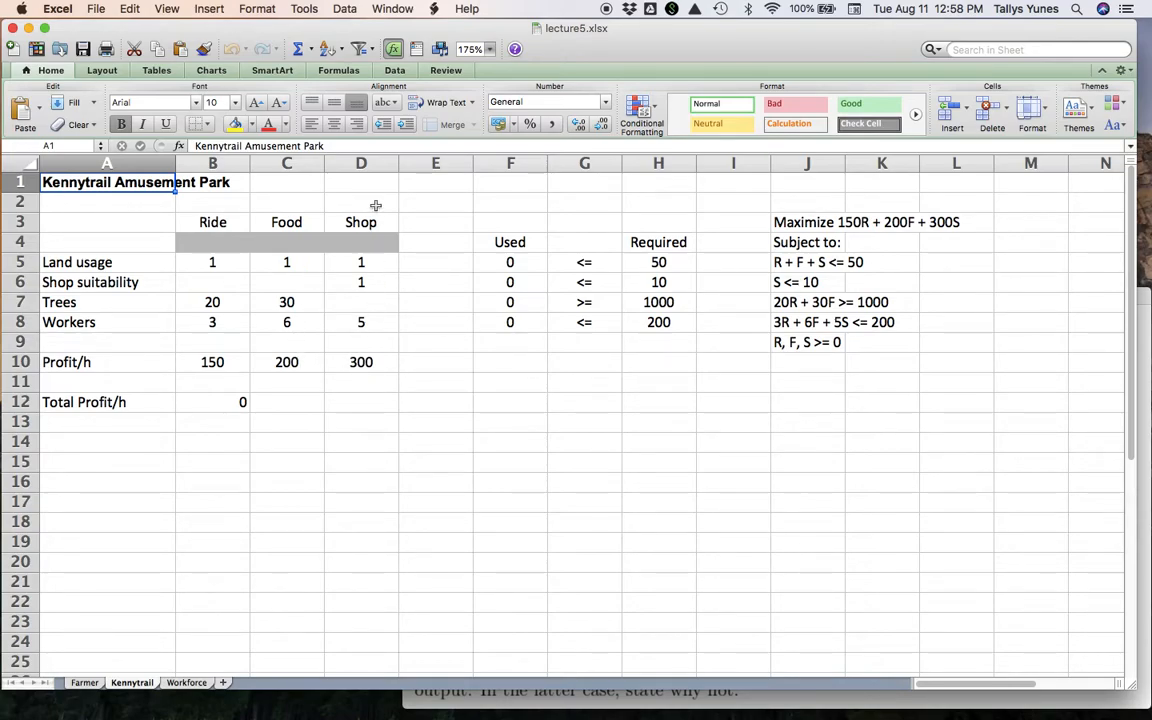
left_click(395, 70)
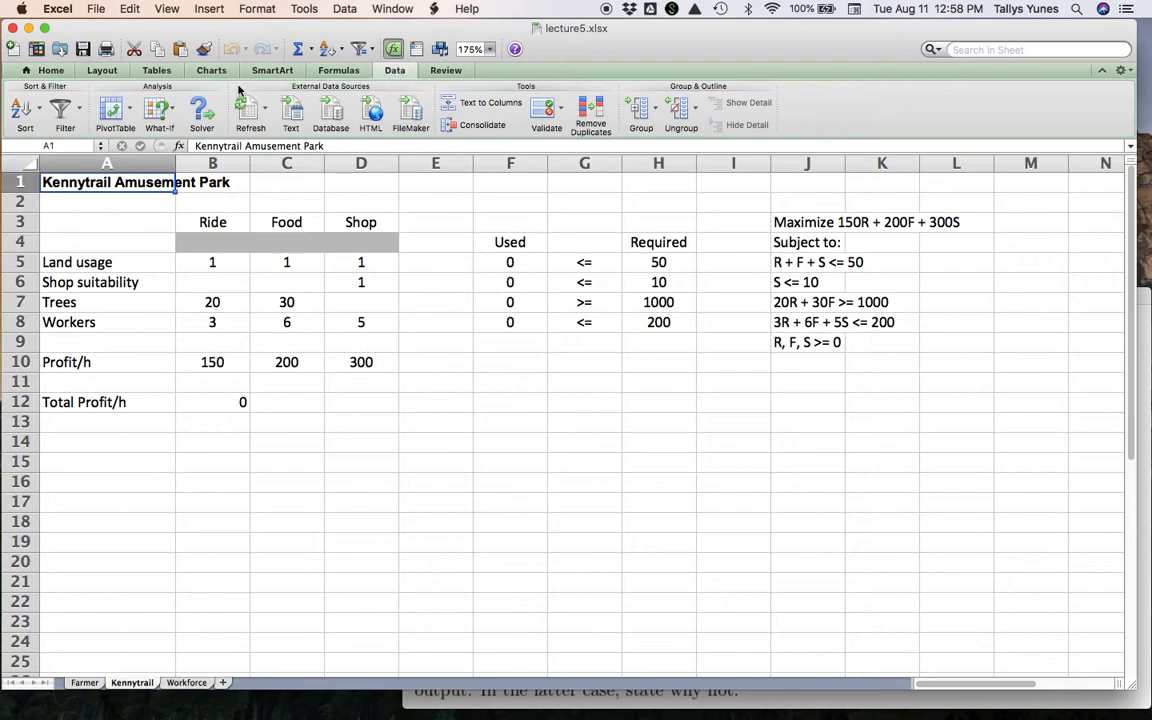
left_click(188, 102)
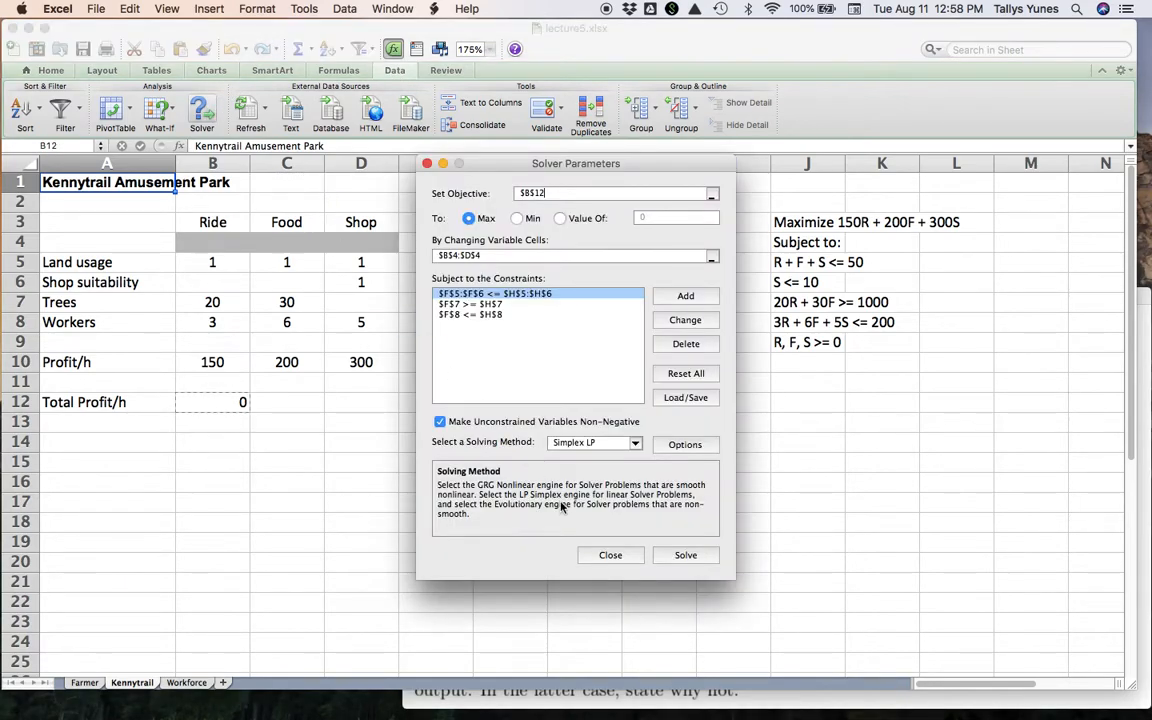
left_click(683, 556)
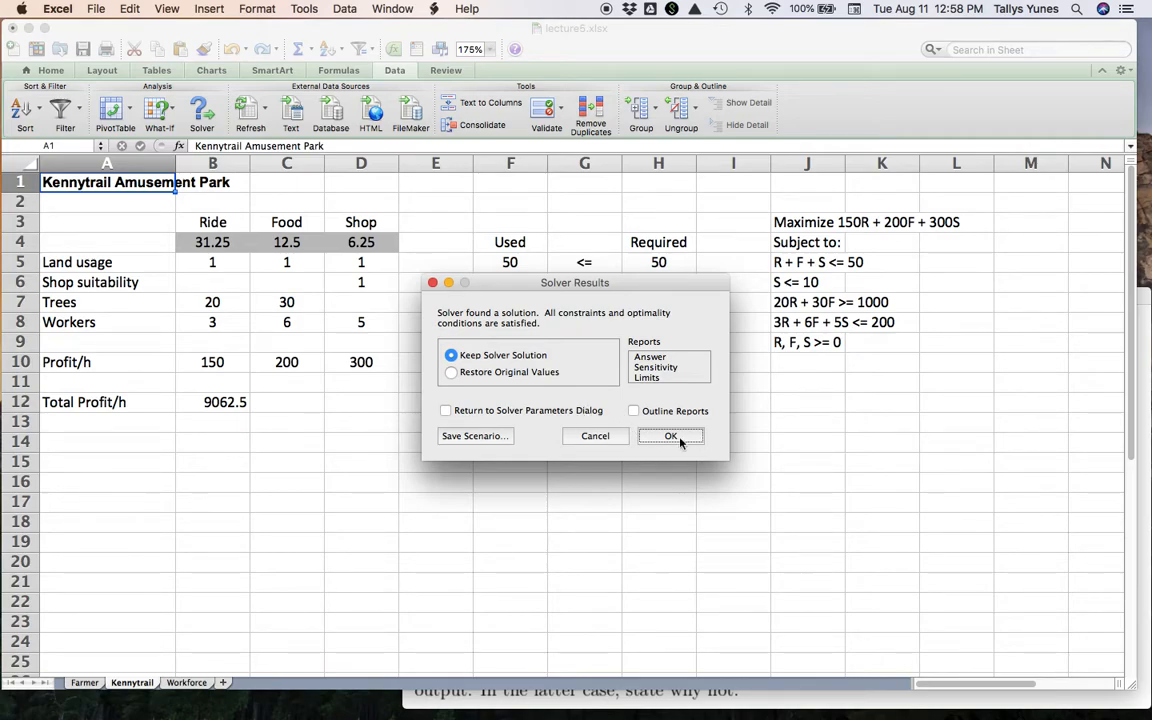
left_click(679, 368)
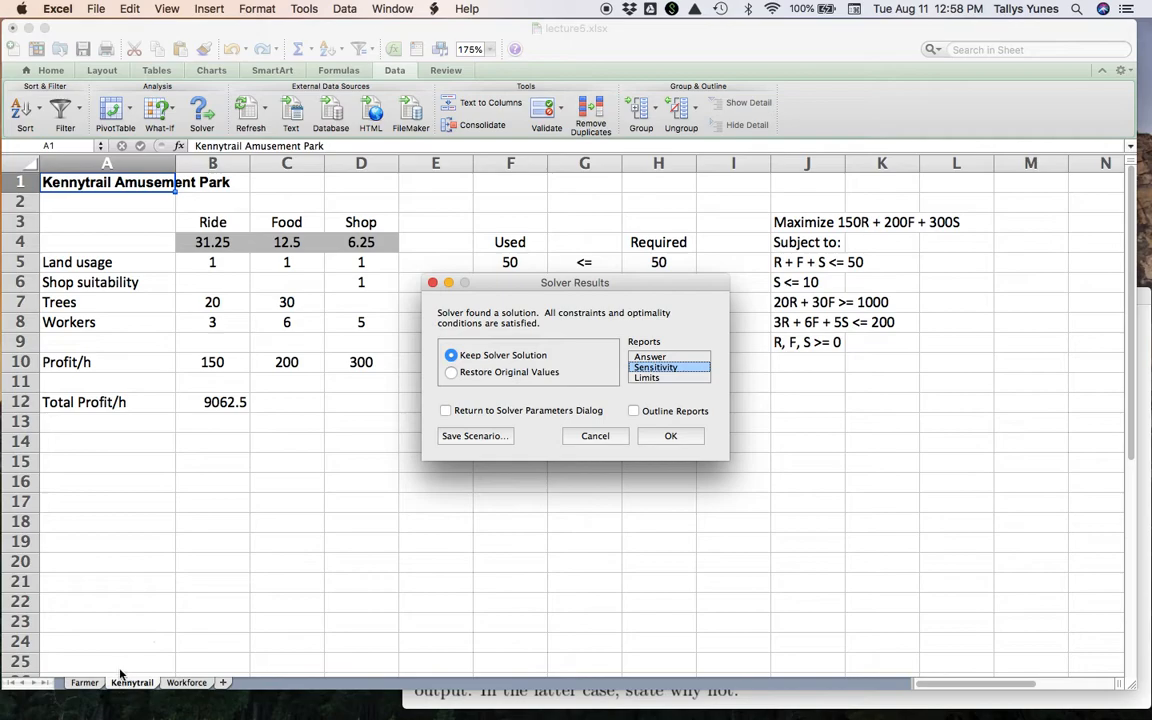
left_click(667, 436)
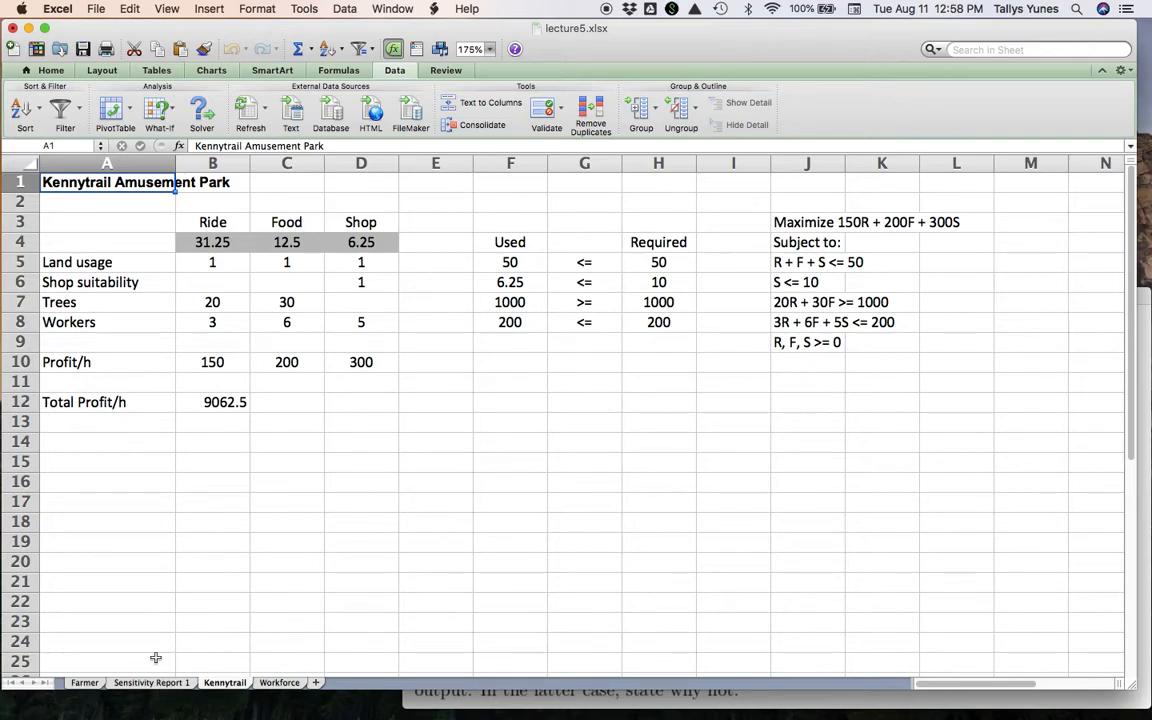
Open the Sensitivity Report 1 sheet and enlarge its view to 200%.
left_click(160, 684)
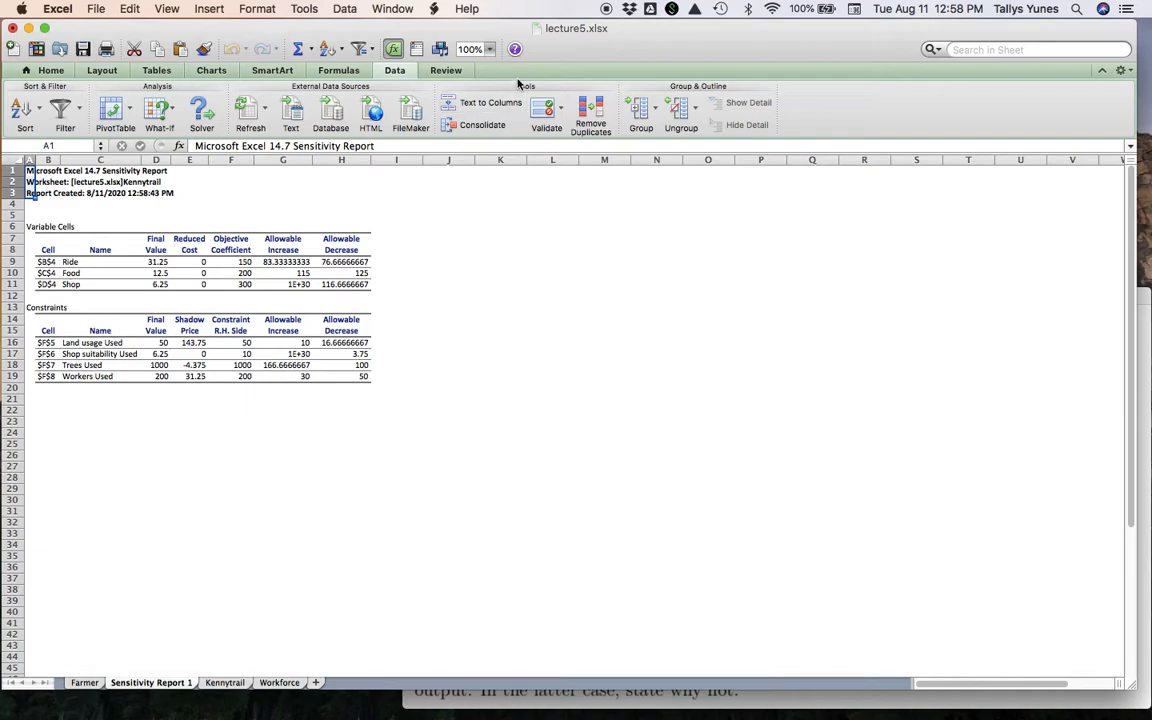
left_click(489, 49)
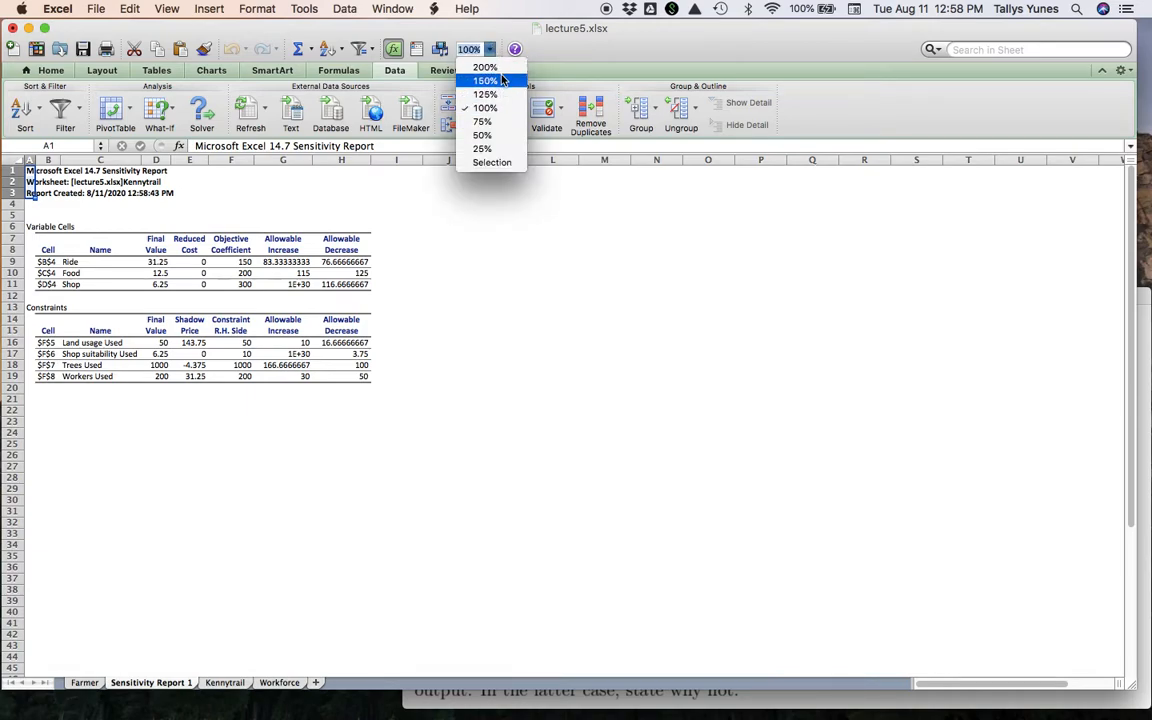
left_click(494, 67)
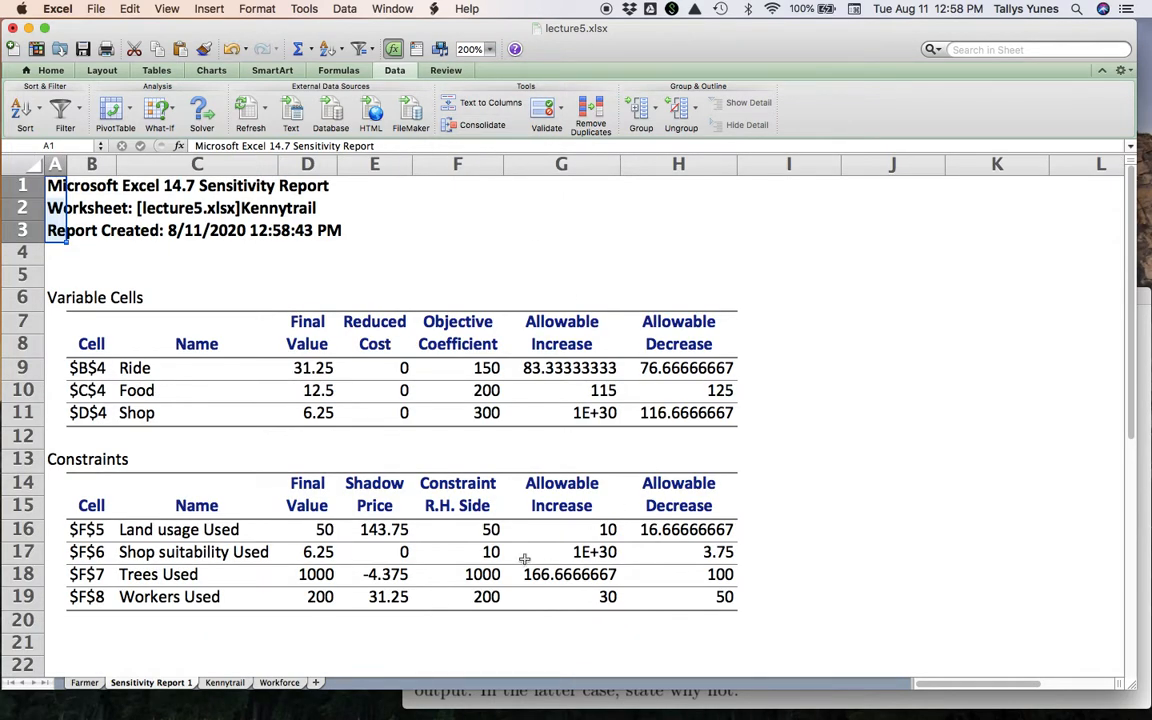
Read questions (a) to (e) in lecture5.pdf and review the optimal allocation in the sensitivity report and on the Kennytrail sheet.
left_click(886, 703)
scroll(874, 600, "down", 3)
scroll(874, 600, "down", 6)
scroll(874, 600, "down", 1)
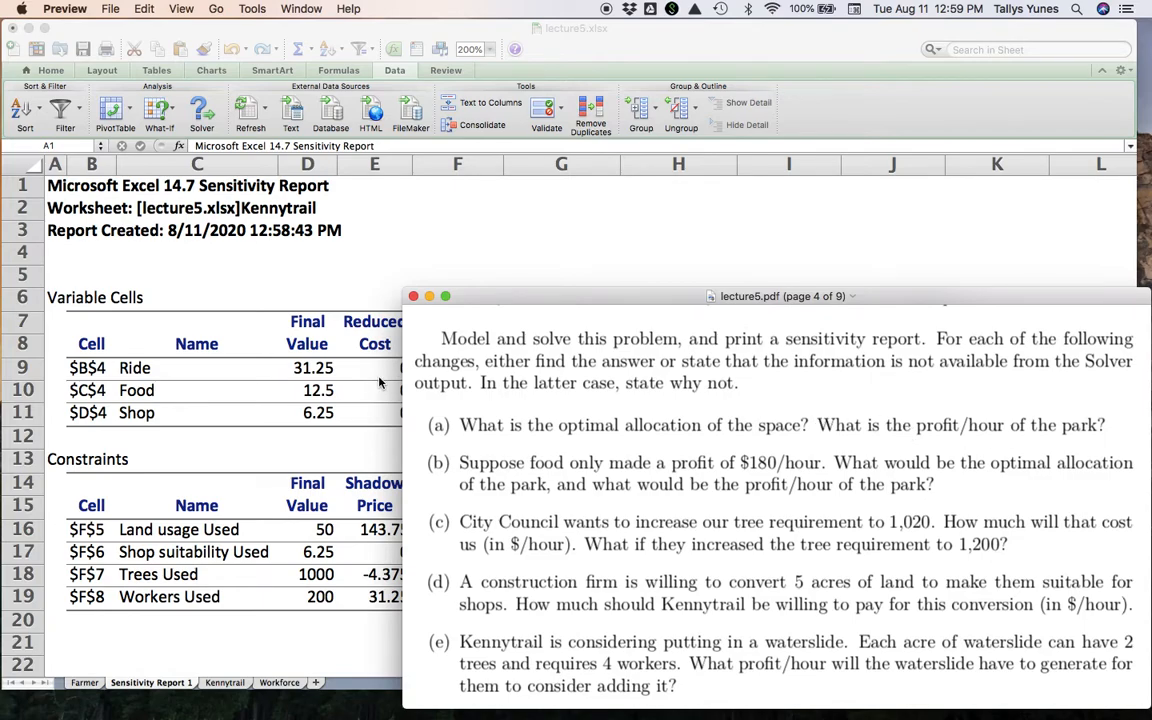
left_click(345, 298)
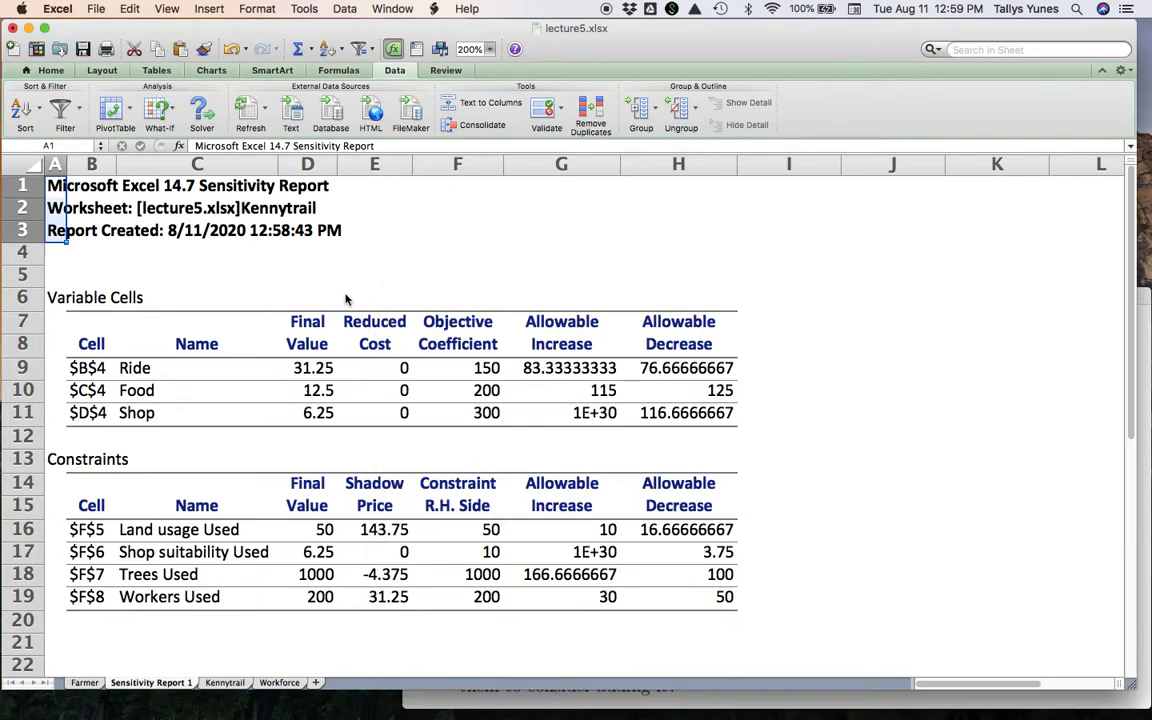
left_click(226, 683)
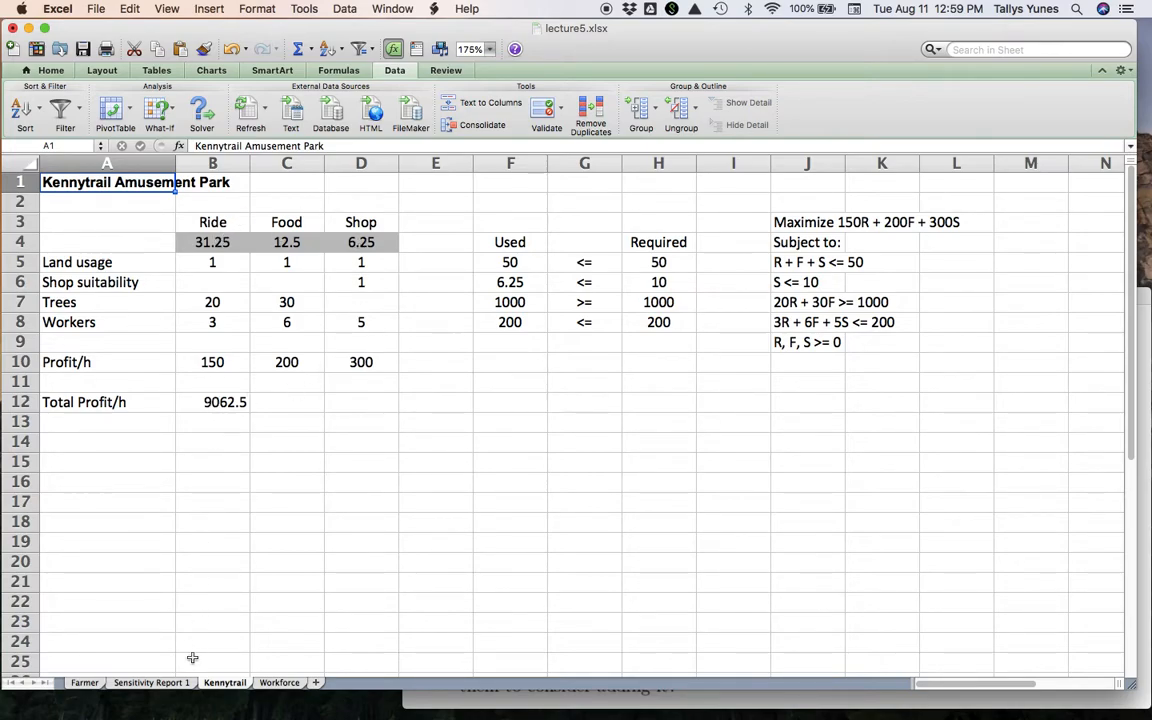
left_click(166, 682)
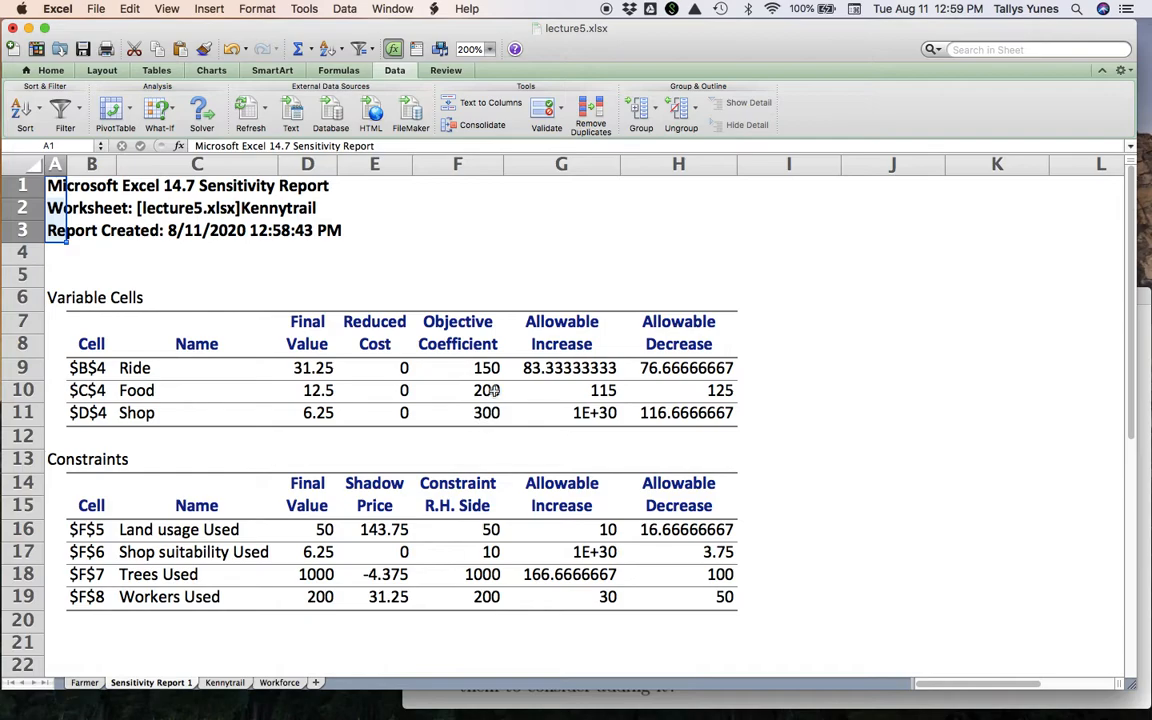
Compute the total profit in cell F4 of the sensitivity report with =SUMPRODUCT(D9:D11,F9:F11).
left_click(474, 260)
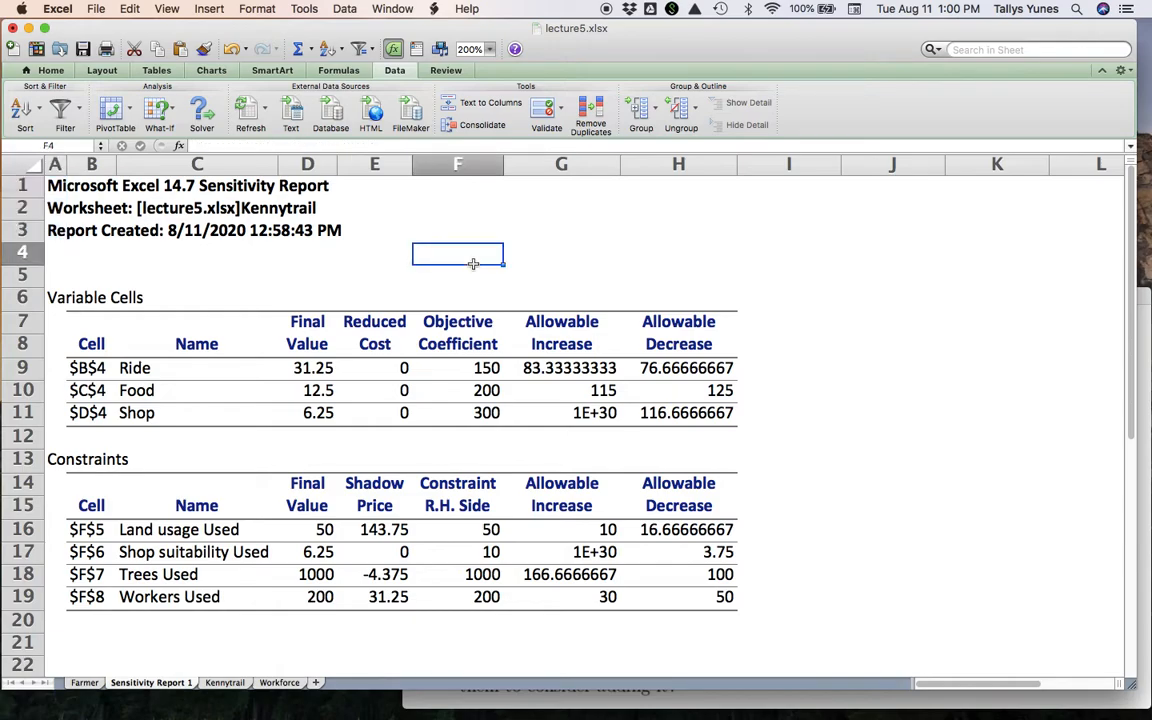
type("=sumproduct(")
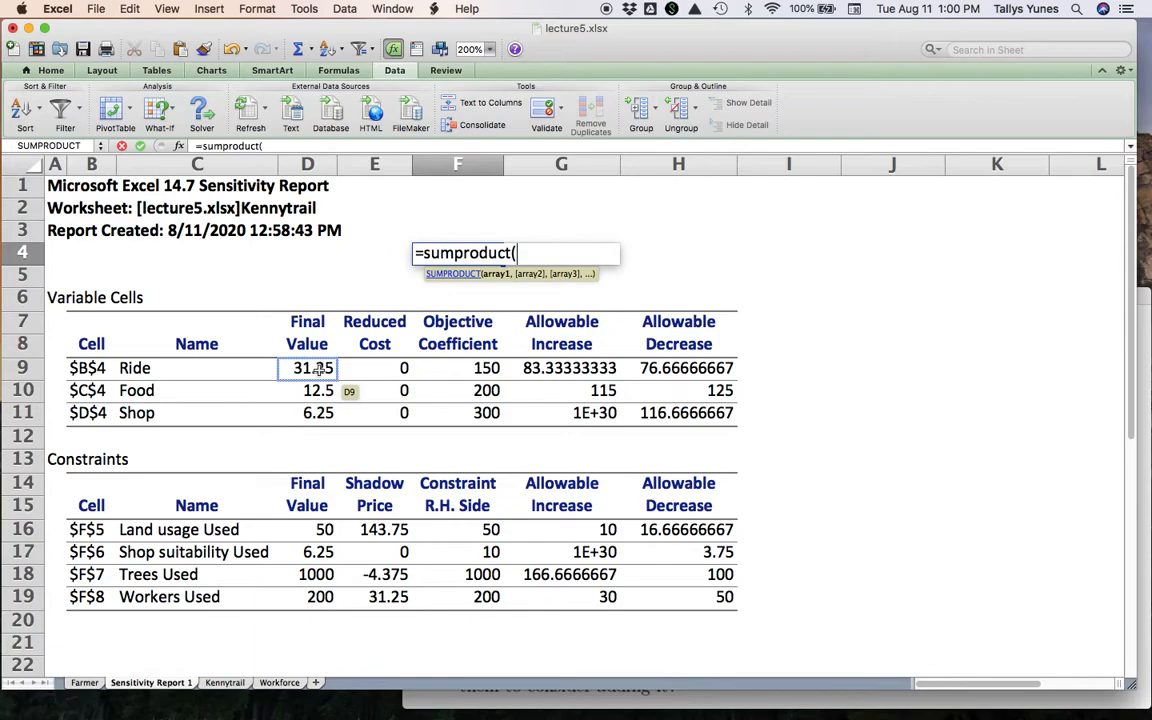
left_click_drag(316, 368, 316, 420)
type(",")
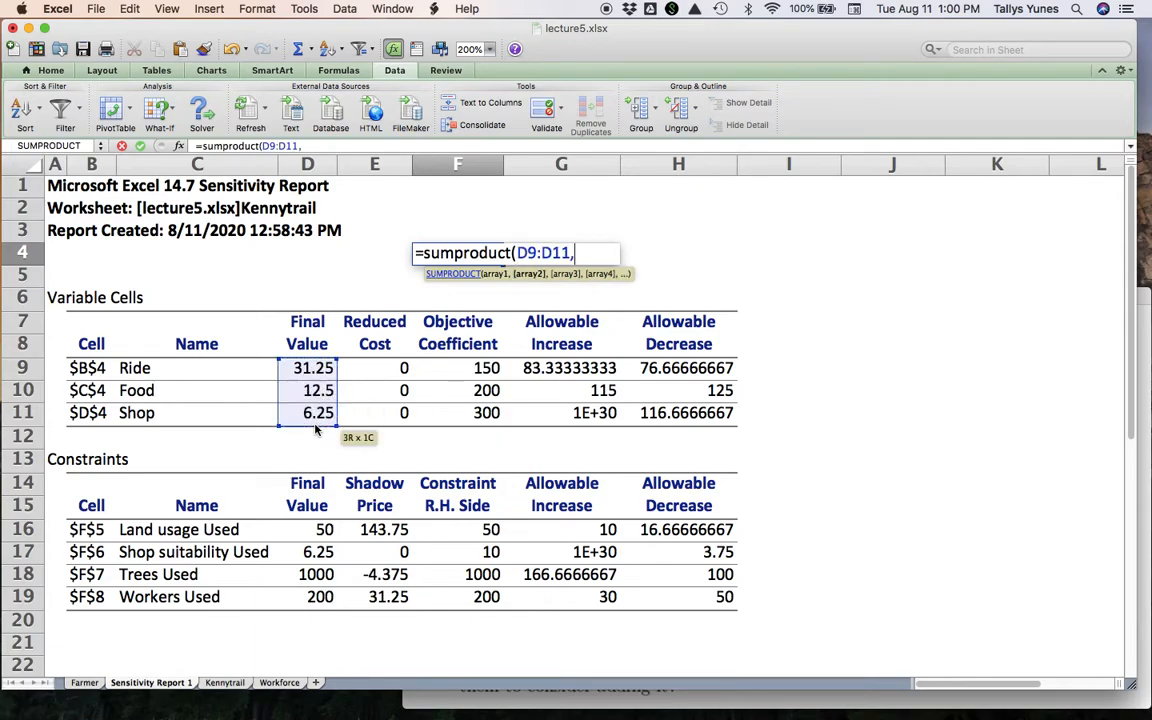
left_click_drag(471, 373, 472, 417)
key("Return")
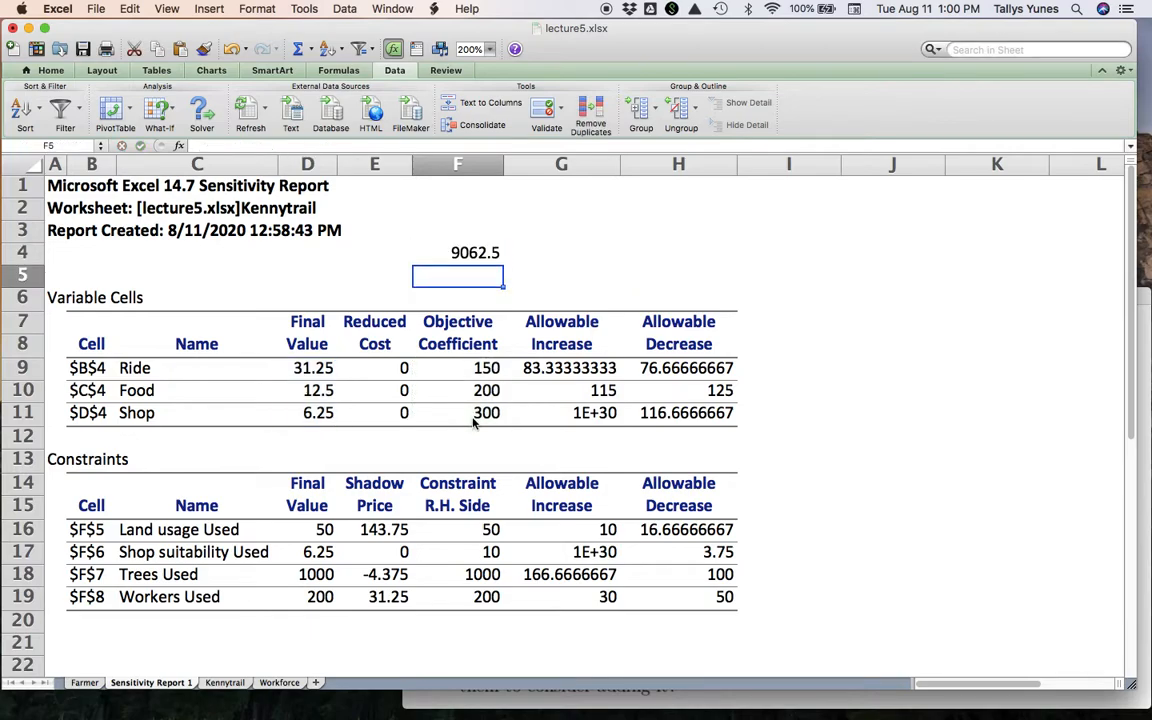
key("Up")
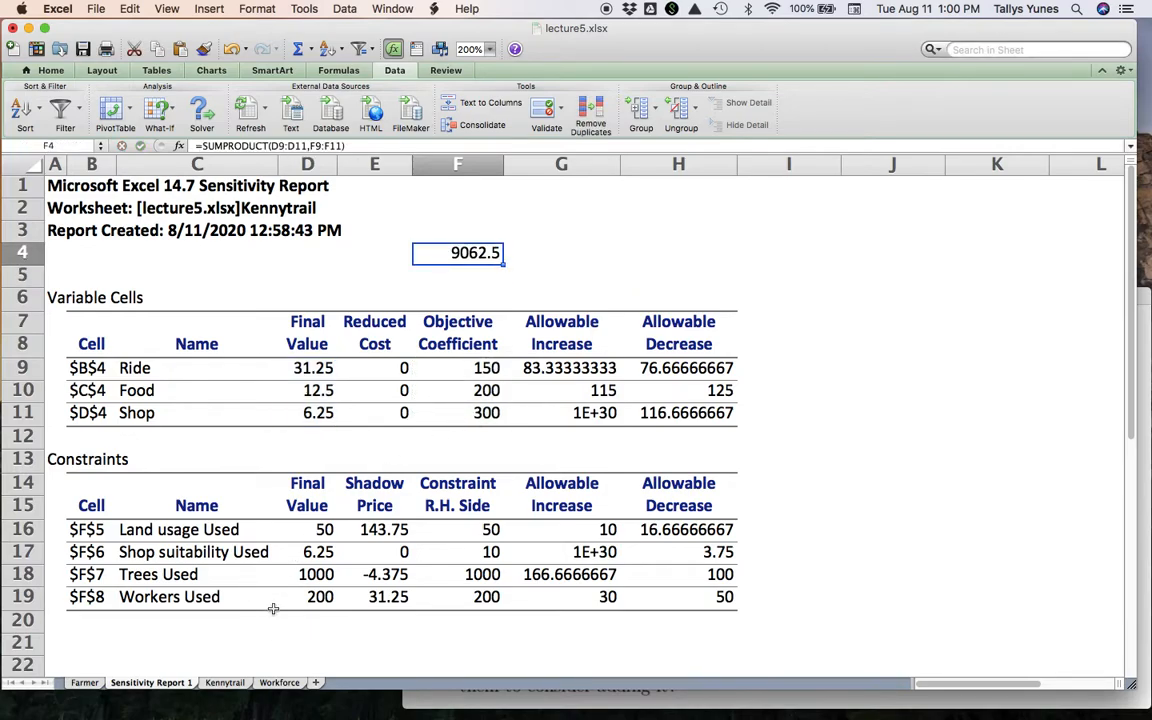
Check the Total Profit/h formula in cell B12 of the Kennytrail sheet against the report, returning to Sensitivity Report 1.
left_click(225, 682)
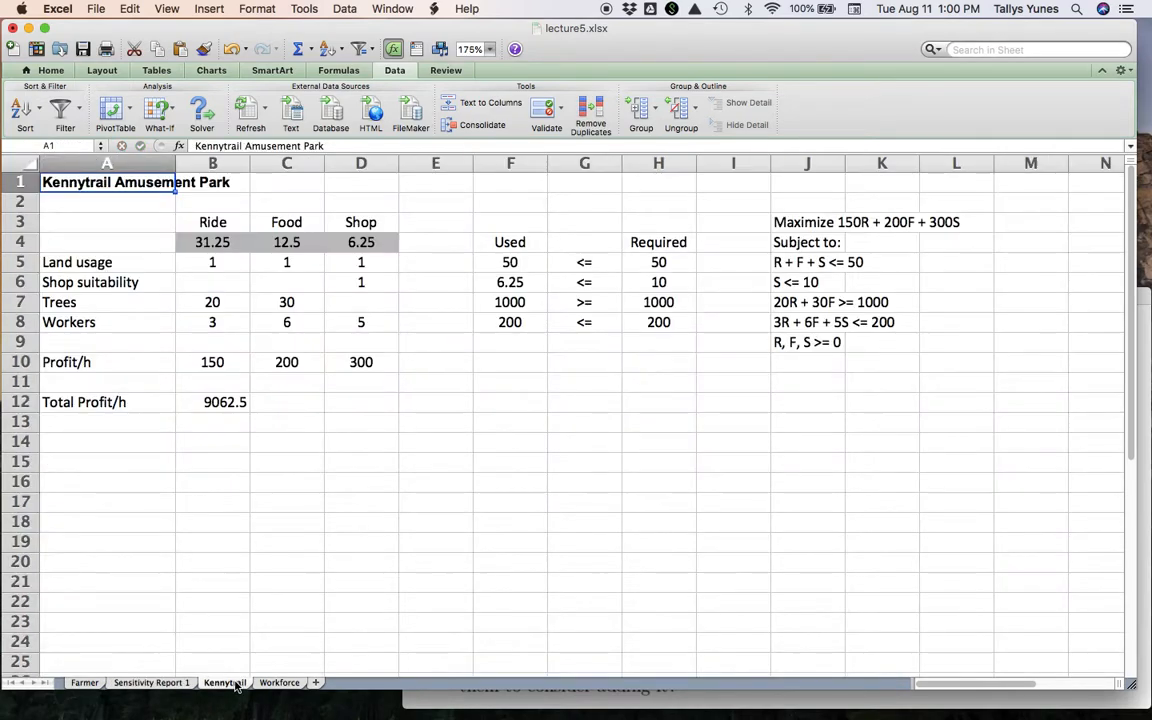
left_click(212, 402)
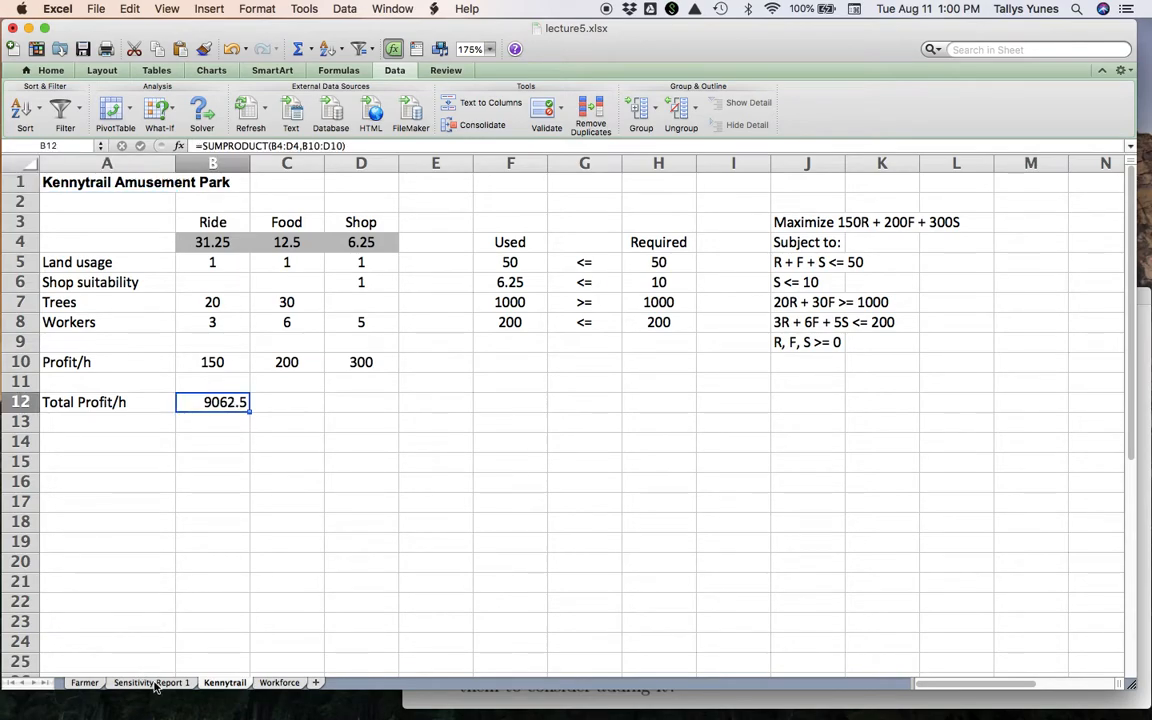
left_click(152, 682)
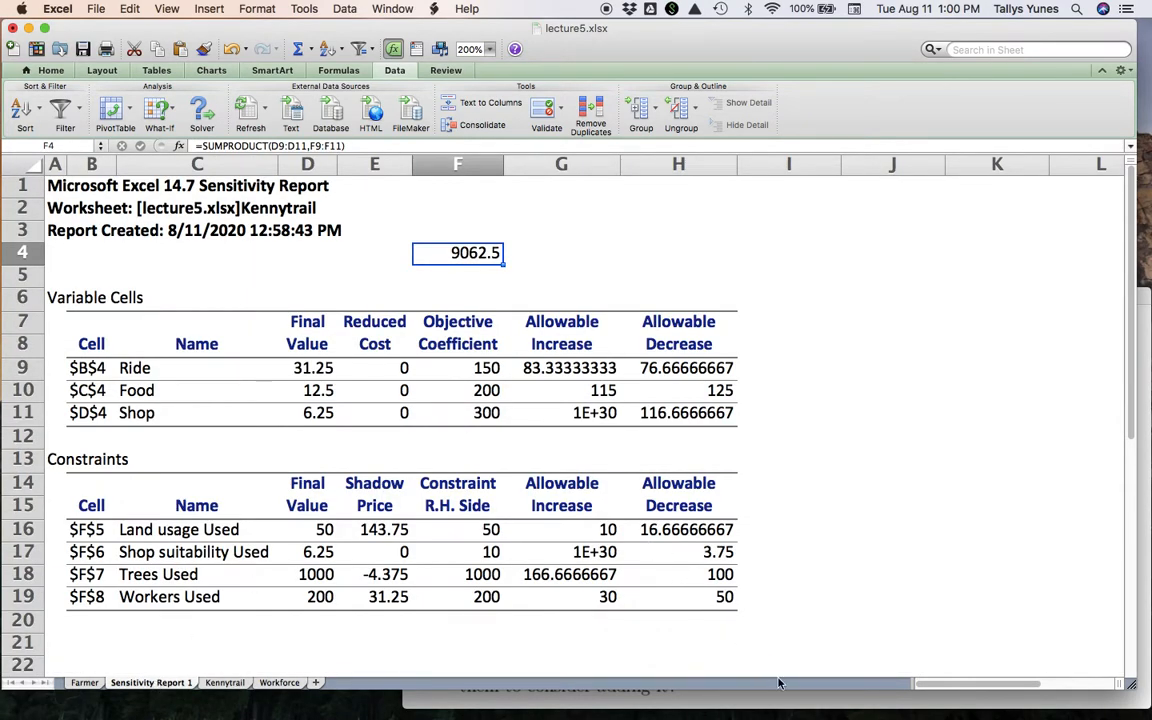
Reread question (b) in lecture5.pdf and clear the profit formula from cell F4 of the sensitivity report.
left_click(797, 703)
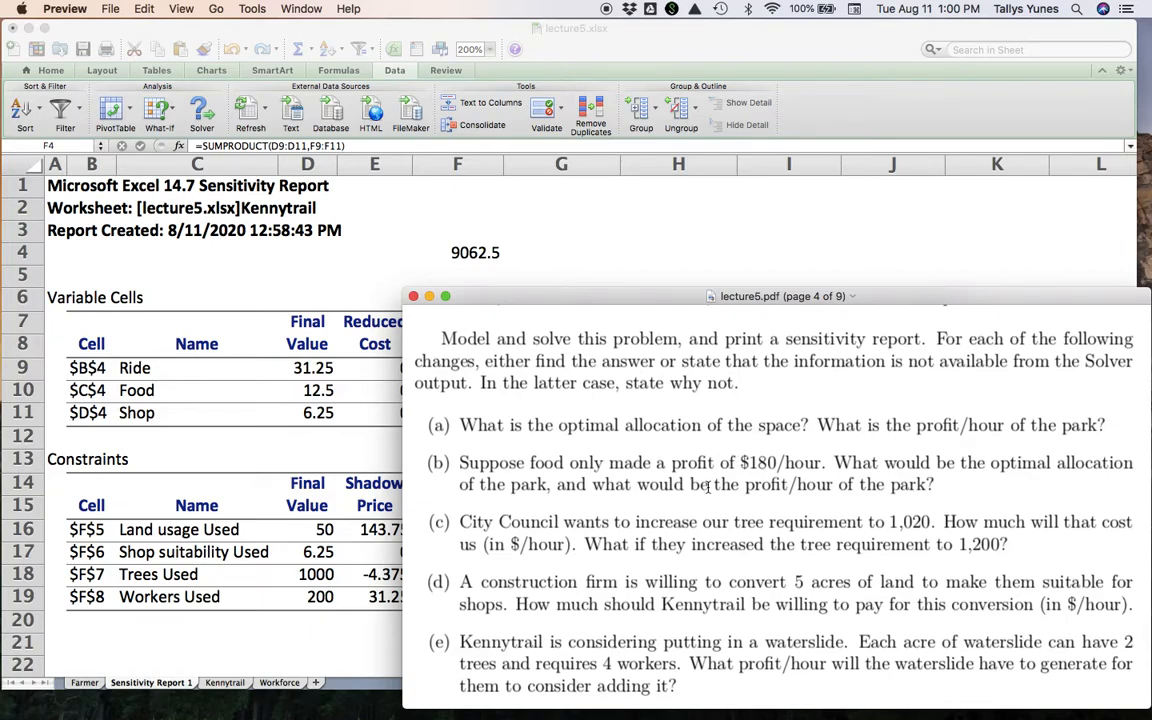
left_click(490, 248)
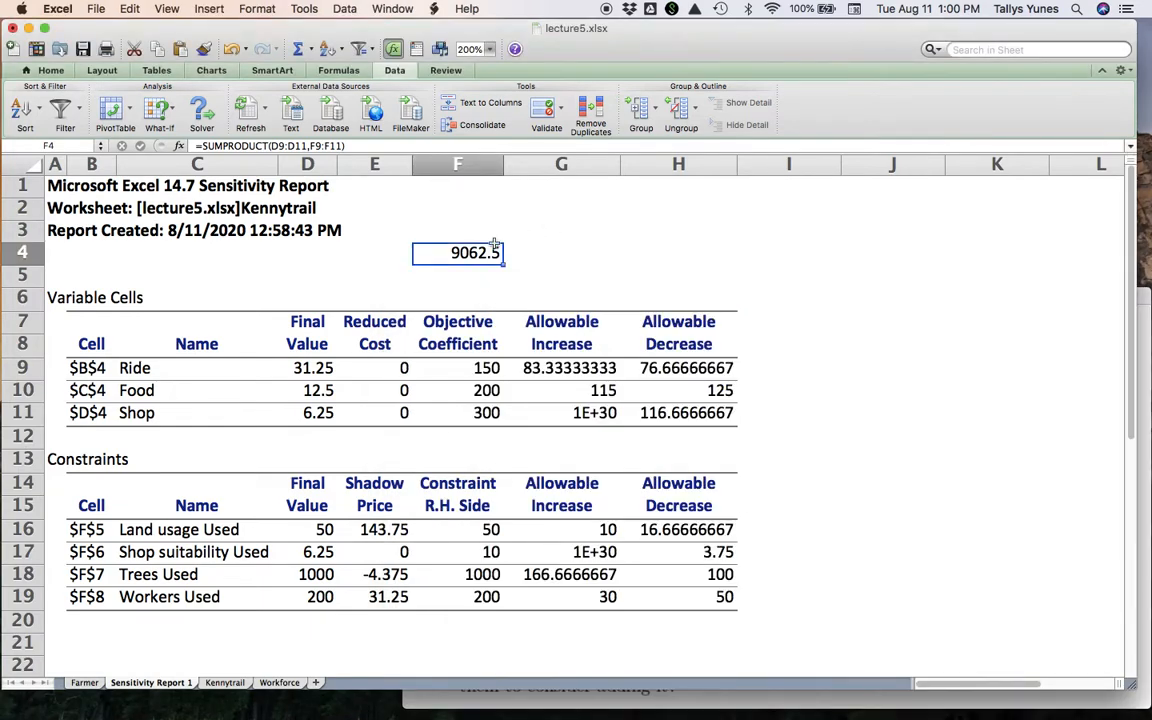
double_click(492, 246)
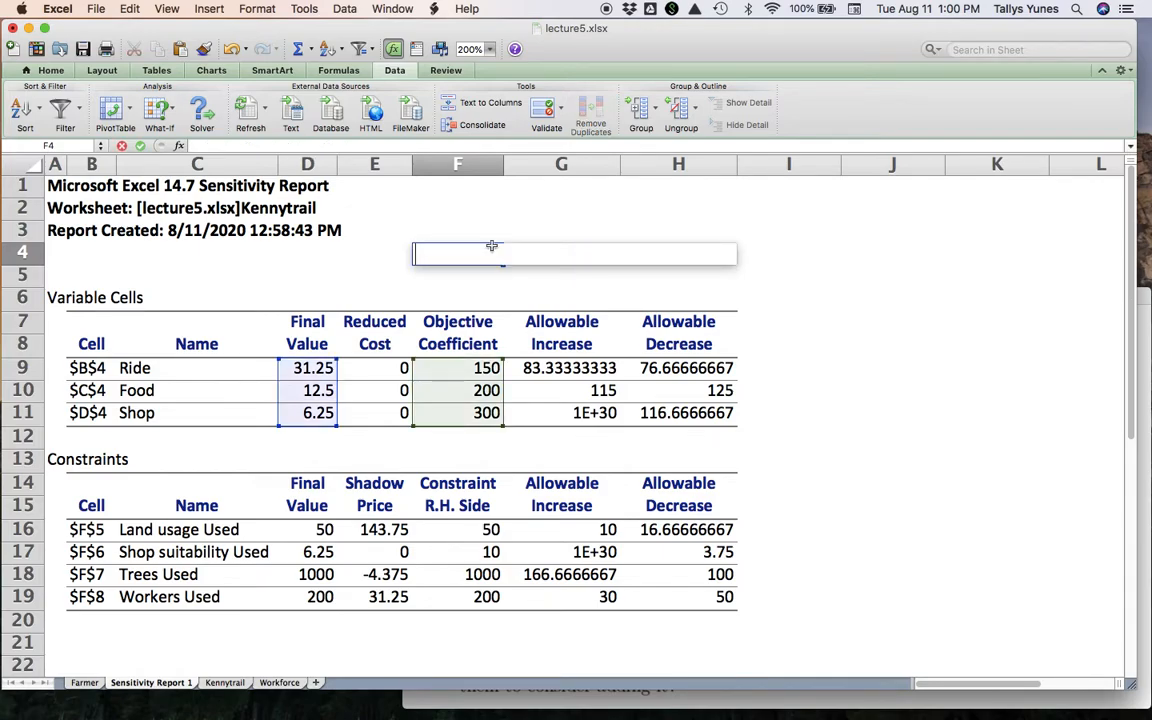
key("Escape")
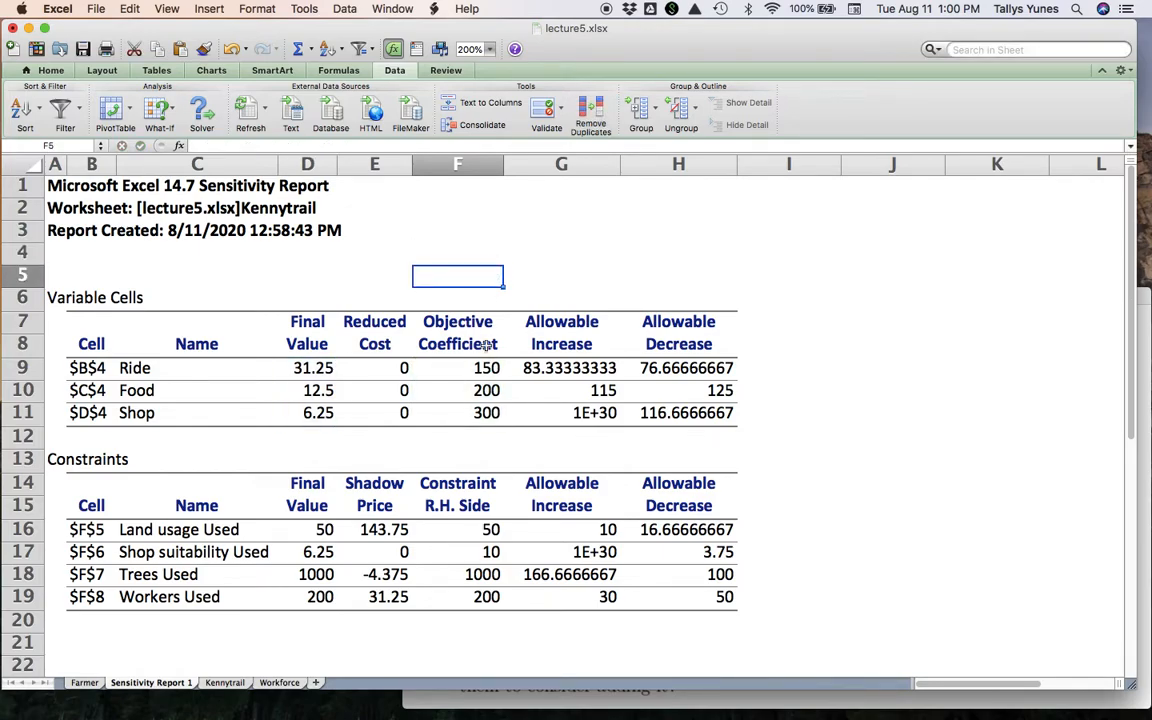
Examine Food's objective coefficient and allowable range for question (b), comparing them with the model on the Kennytrail sheet.
left_click(485, 388)
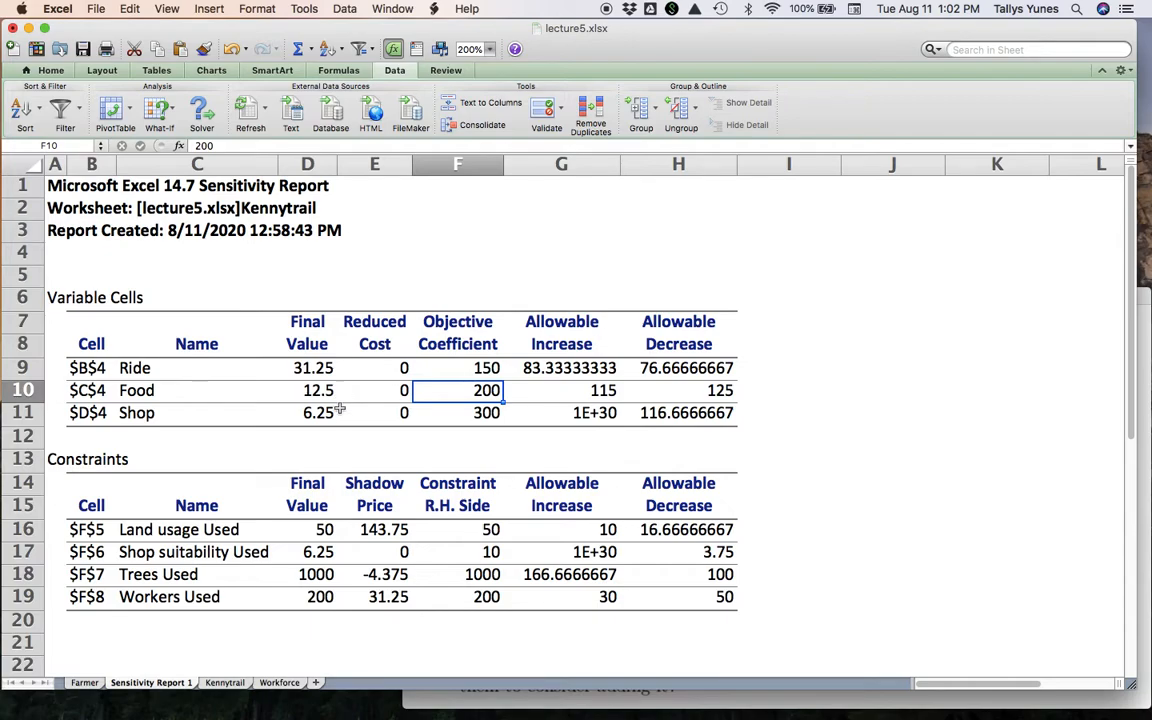
left_click(225, 683)
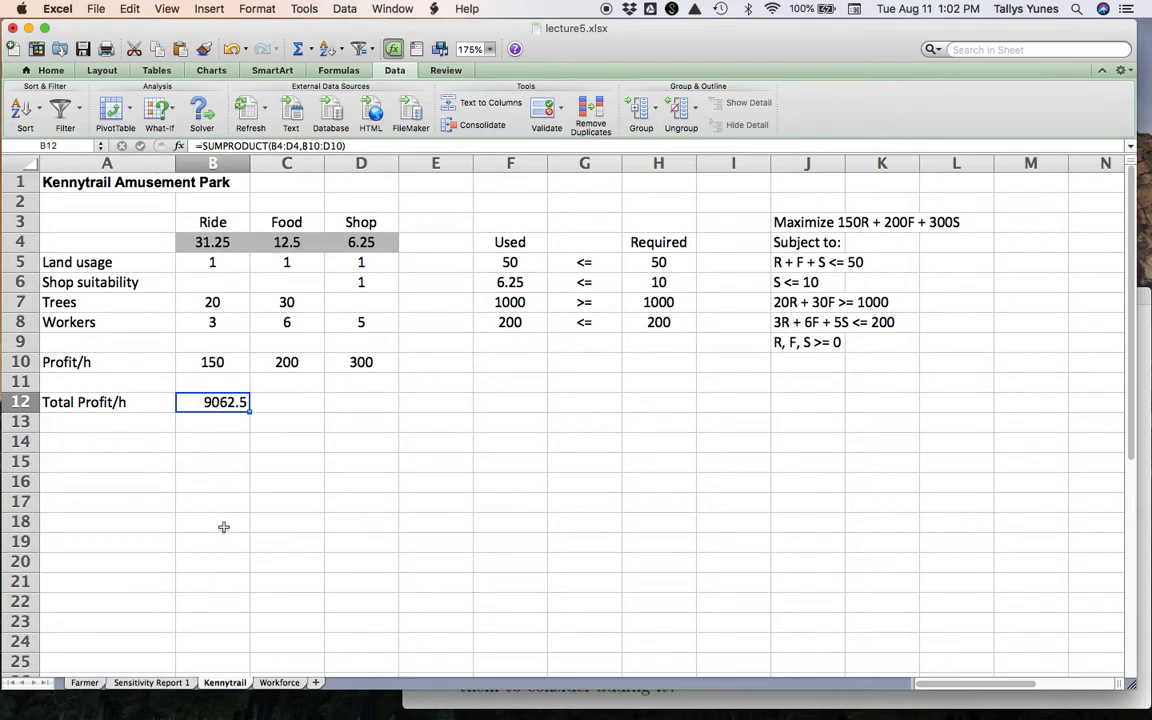
left_click(166, 684)
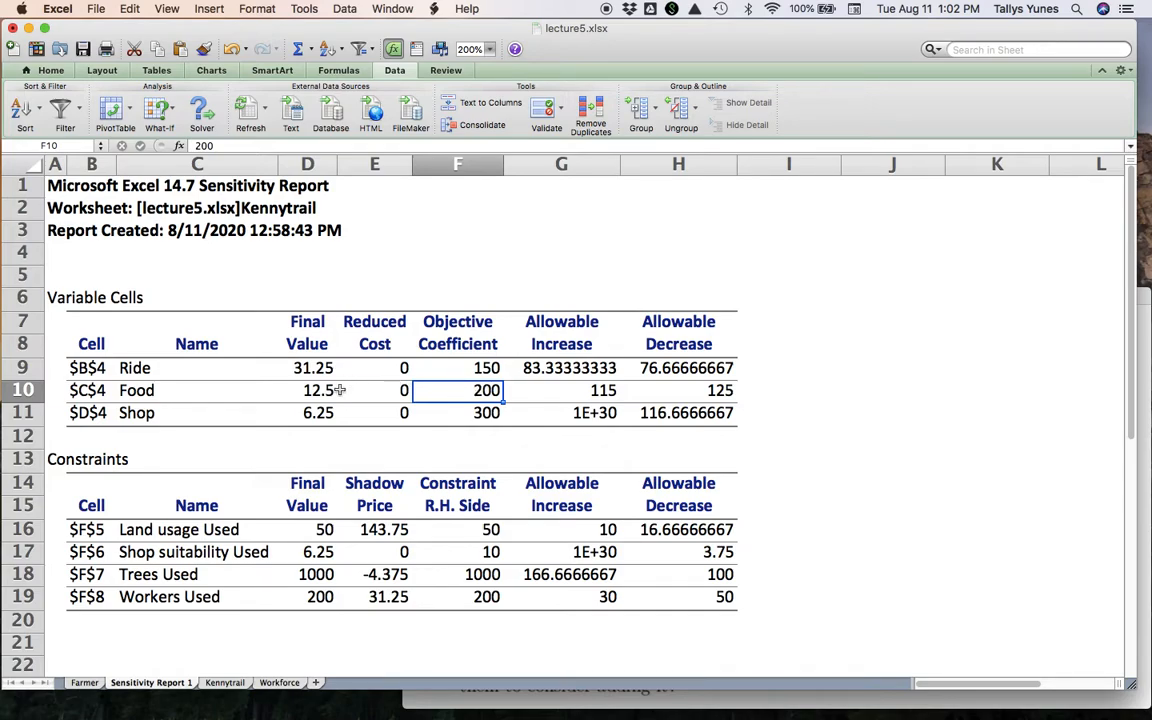
Read question (c) in lecture5.pdf and examine the Trees constraint's right-hand side, shadow price and allowable increase in the sensitivity report.
left_click(745, 697)
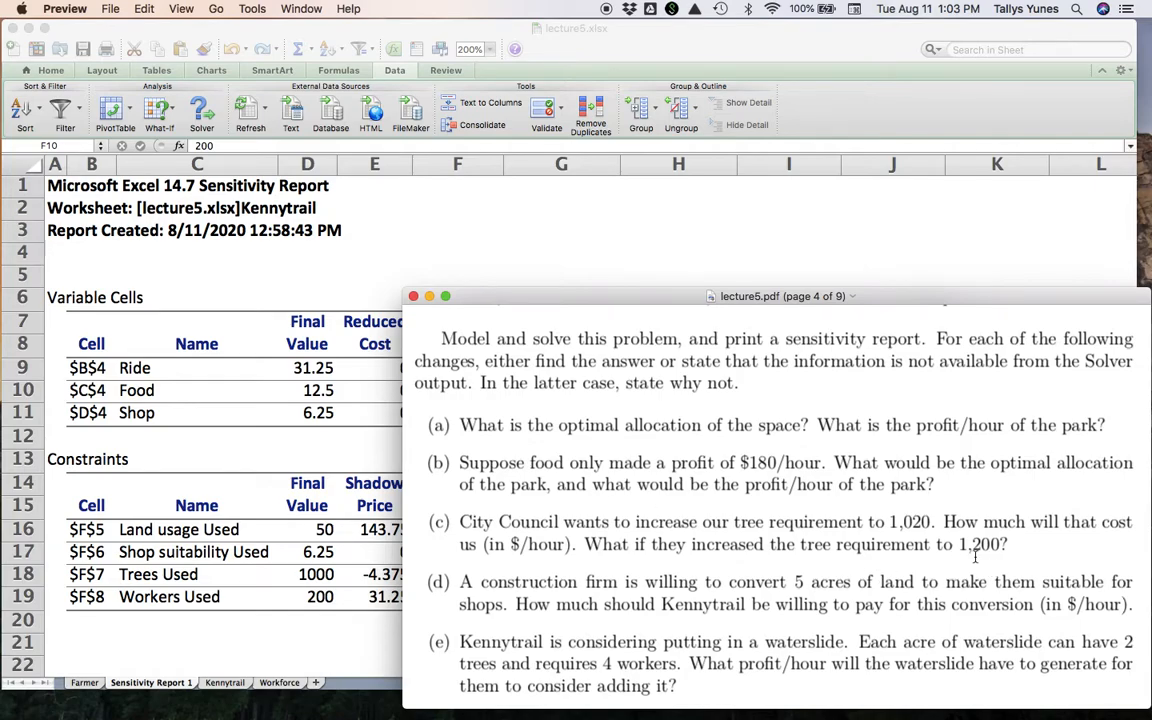
left_click(581, 237)
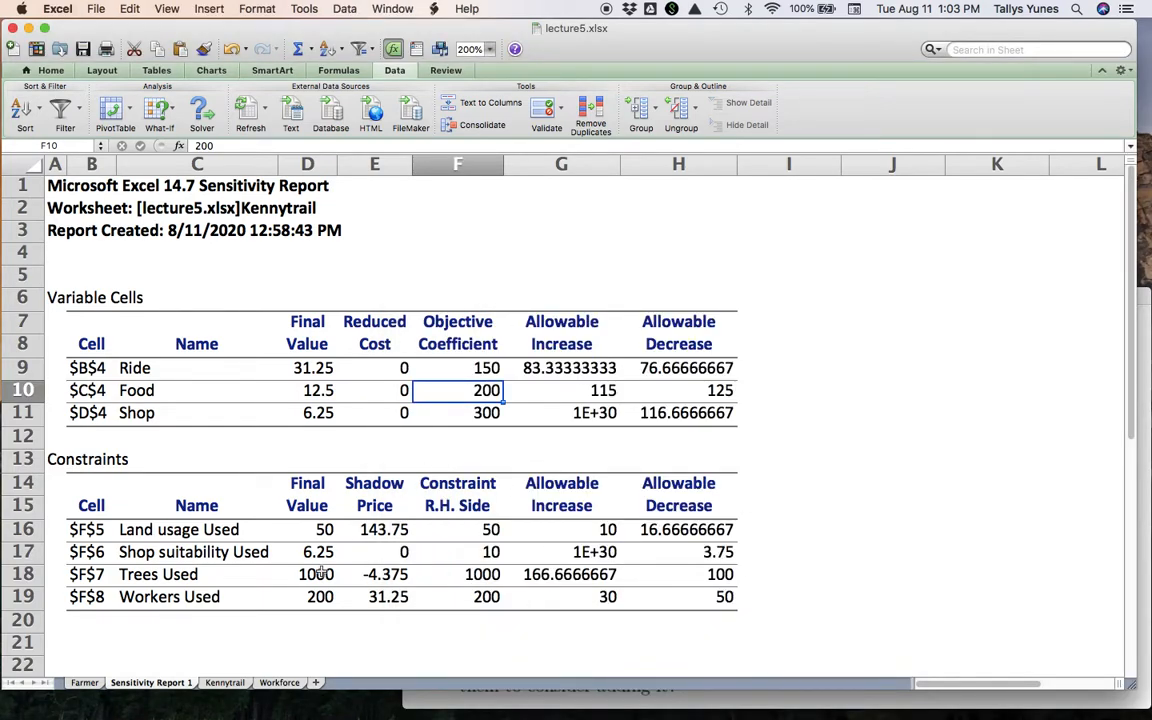
left_click(225, 682)
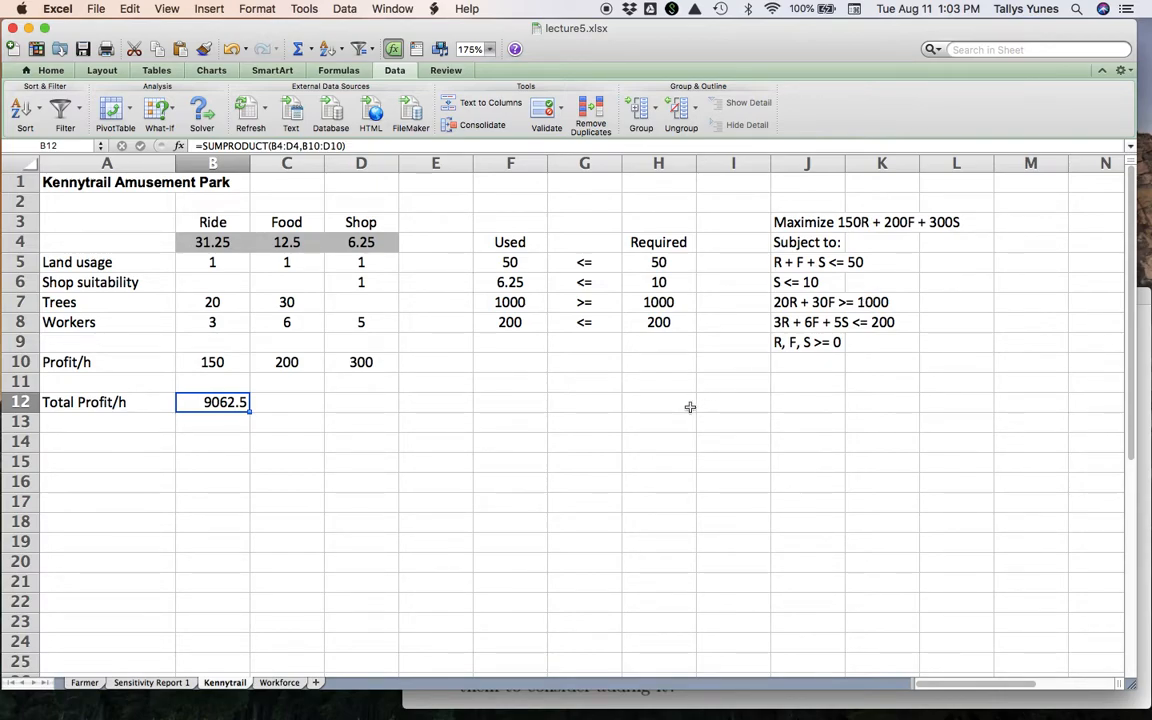
left_click(150, 682)
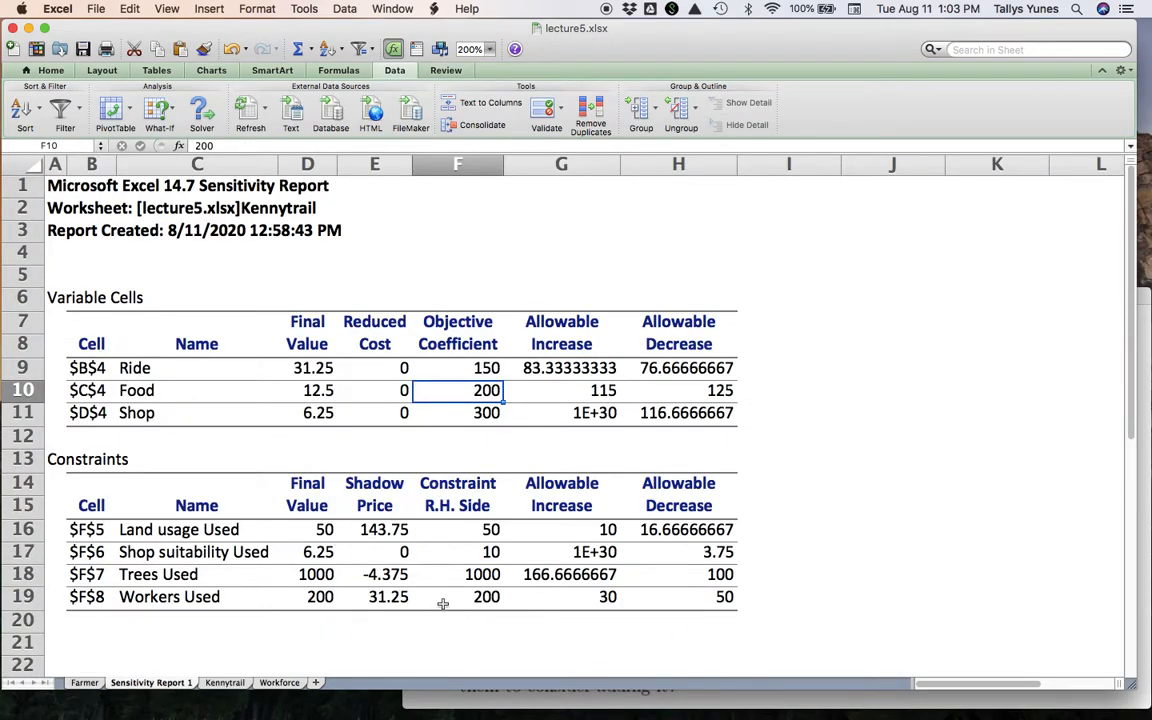
left_click(453, 576)
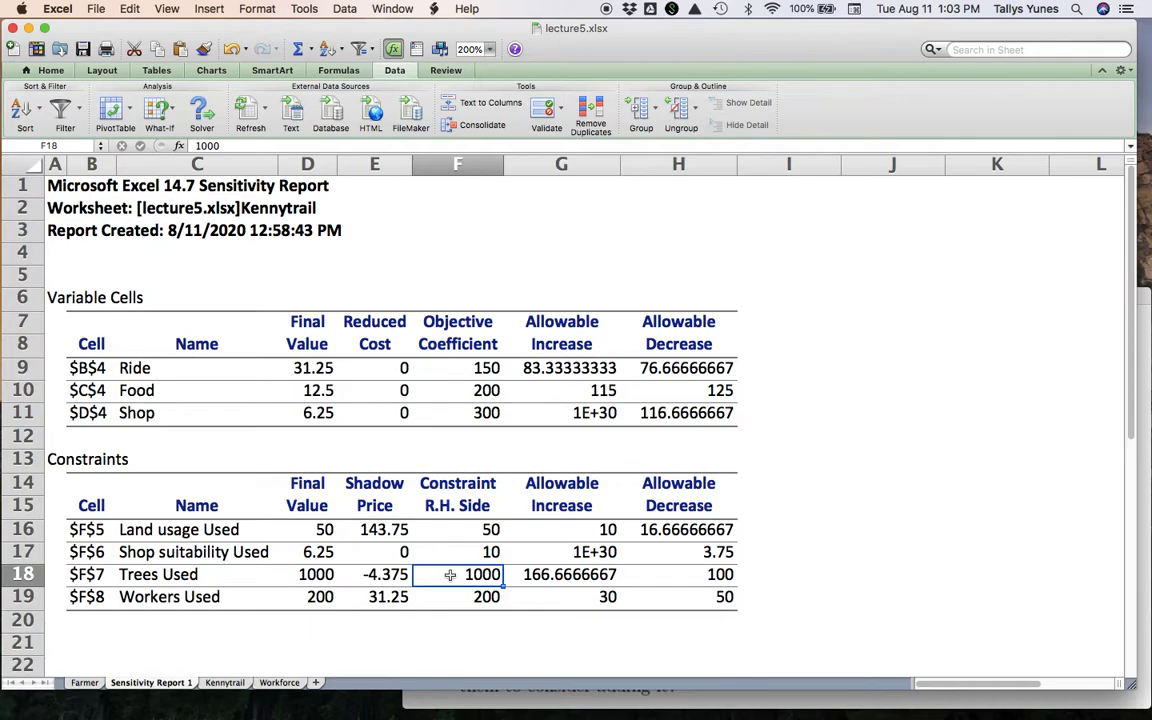
left_click(568, 574)
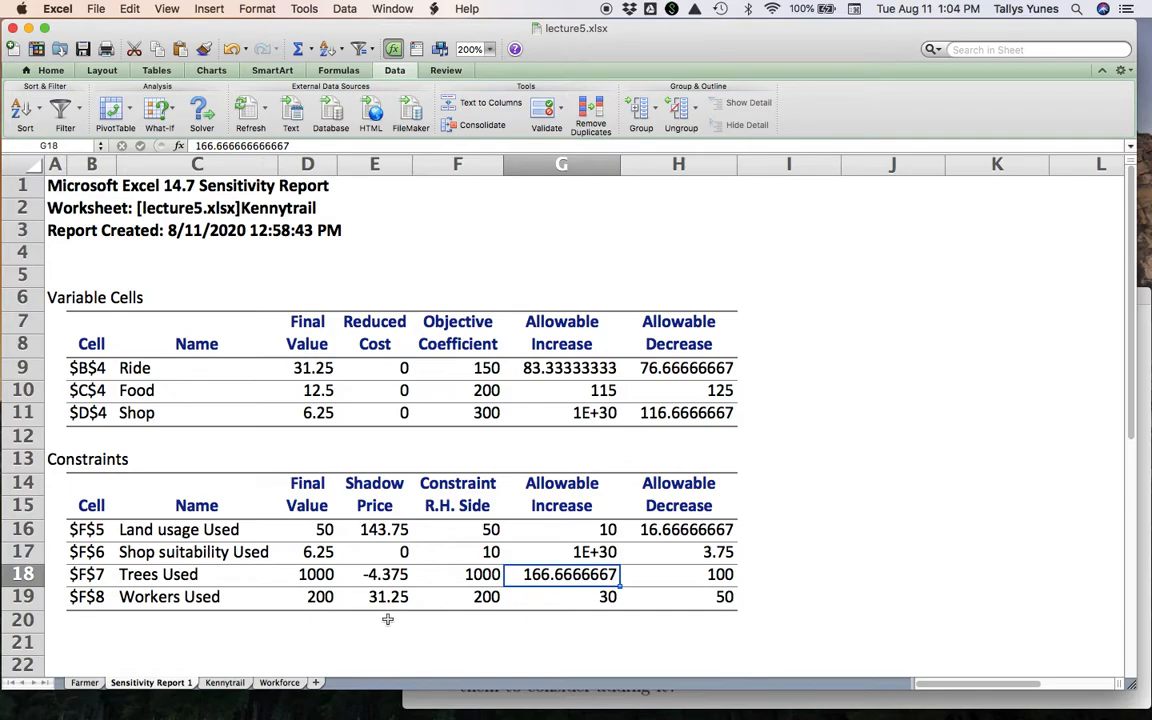
Compute the cost of 20 additional trees in cell E21 of the sensitivity report with the formula =20*E18.
left_click(453, 575)
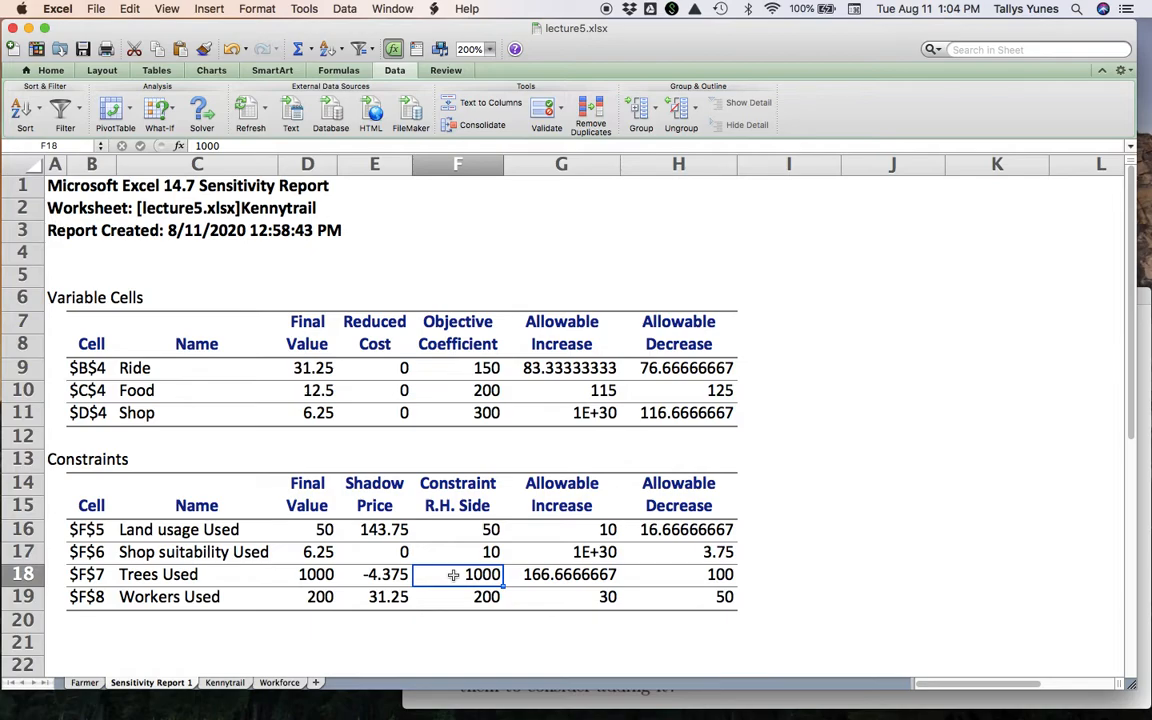
left_click(405, 640)
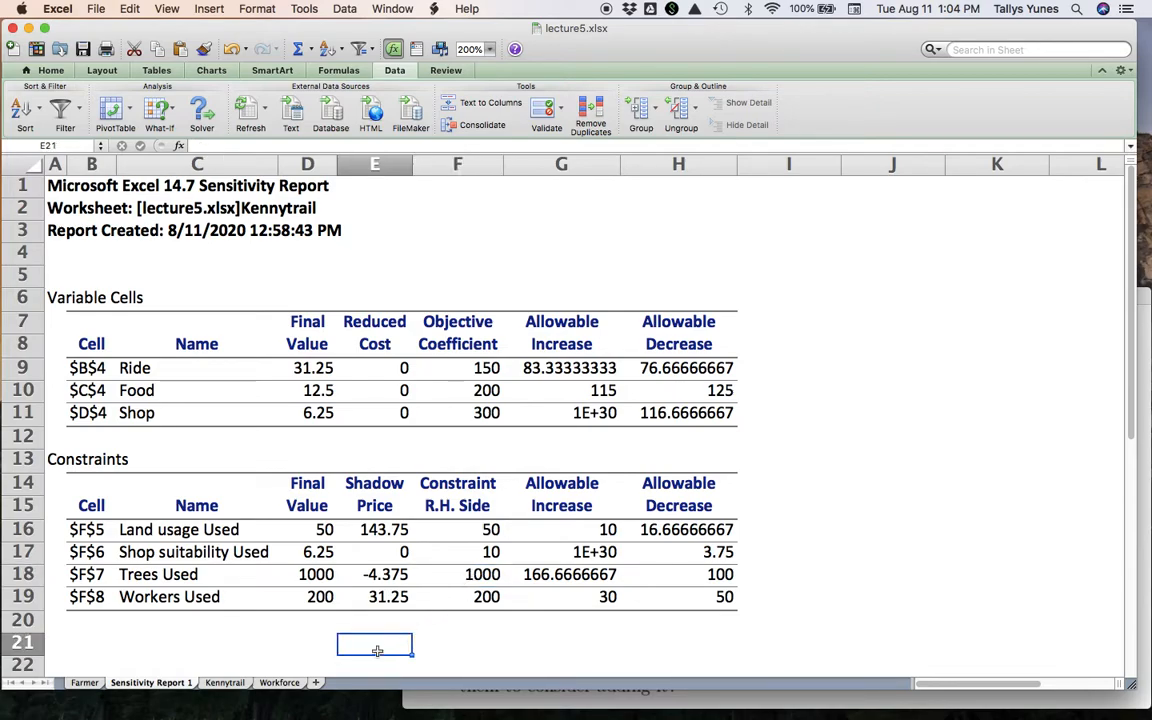
type("=")
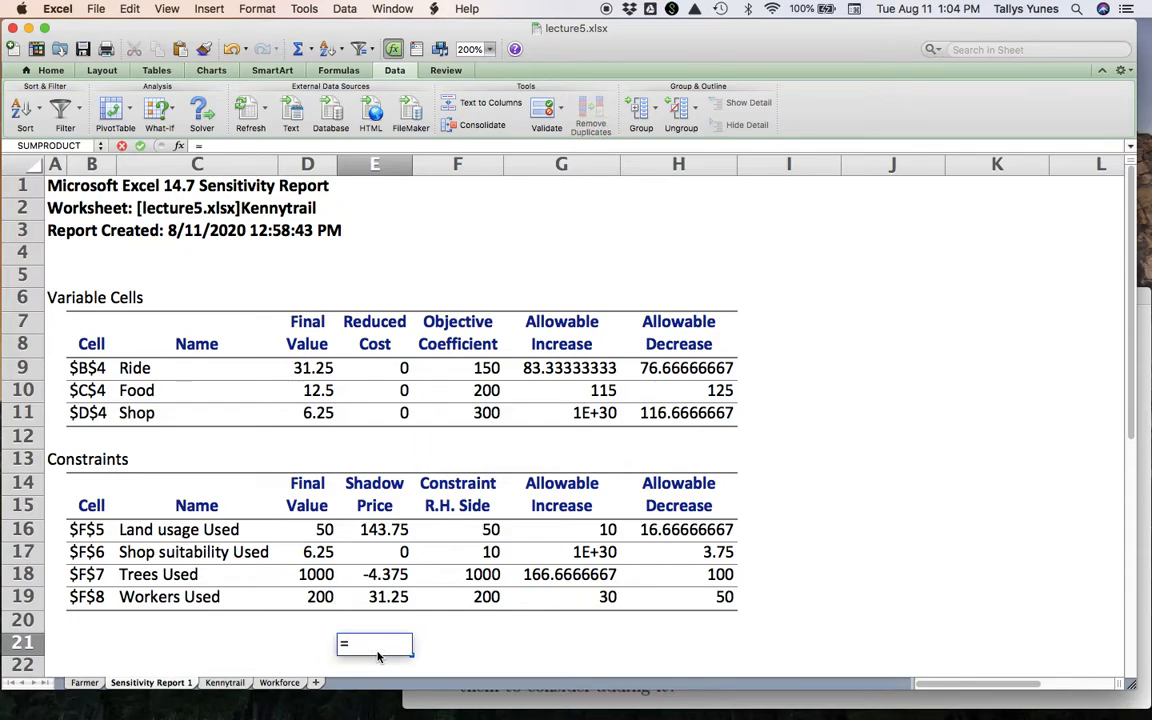
type("-")
type("2")
key("BackSpace")
key("BackSpace")
type("20*")
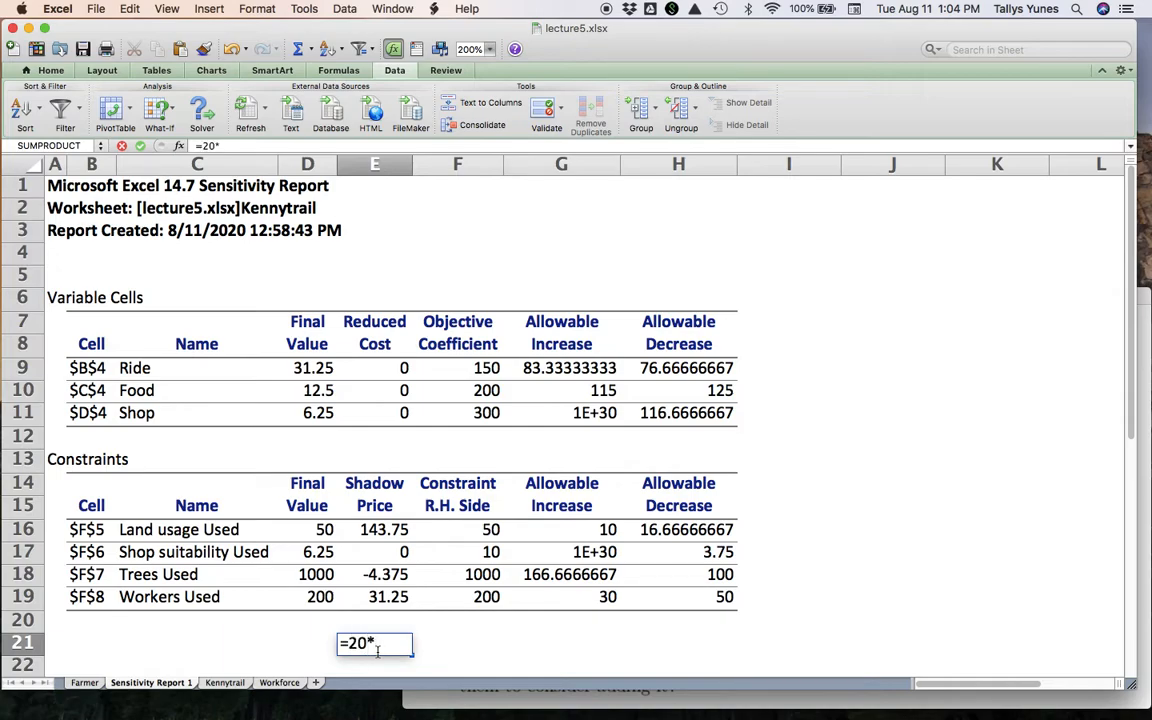
left_click(399, 573)
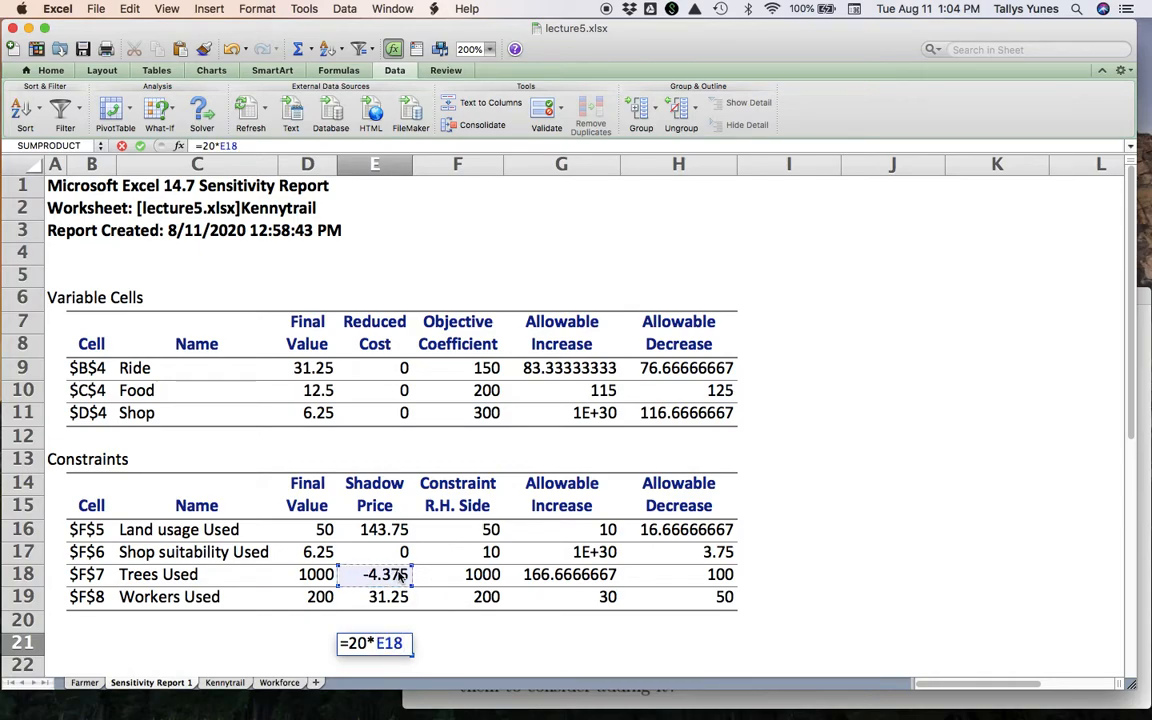
key("Return")
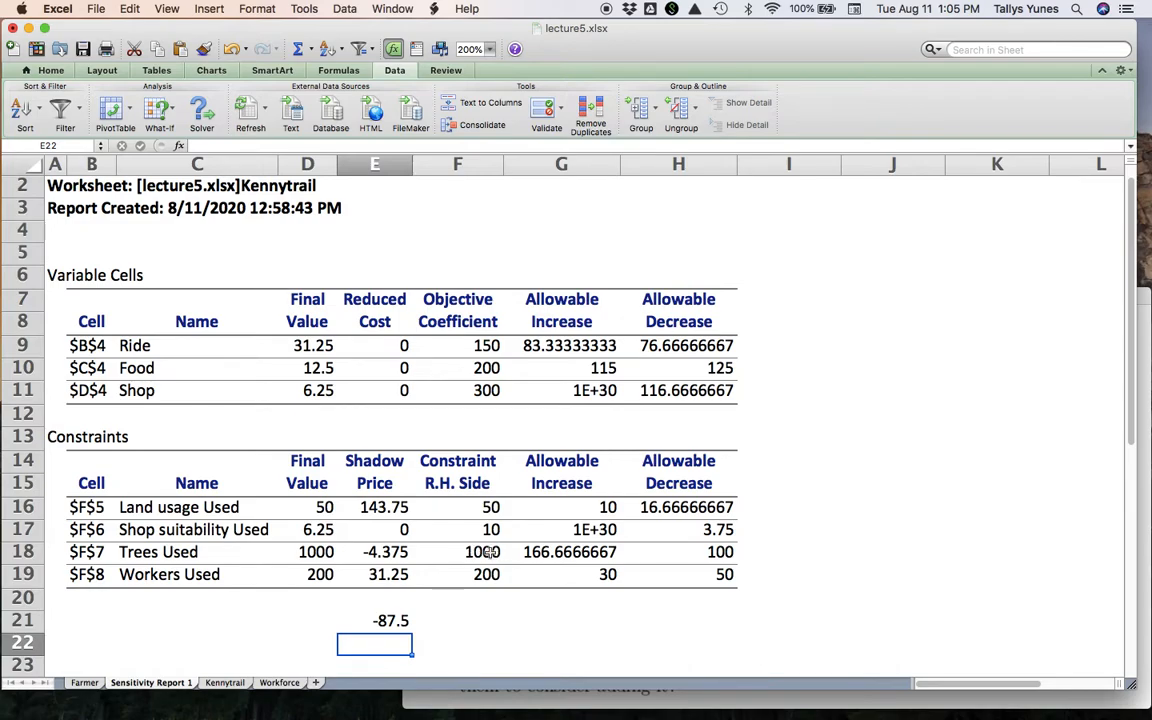
Compare the tree cost in E21 with the Trees constraint's shadow price, right-hand side and allowable increase for both parts of question (c).
left_click(396, 621)
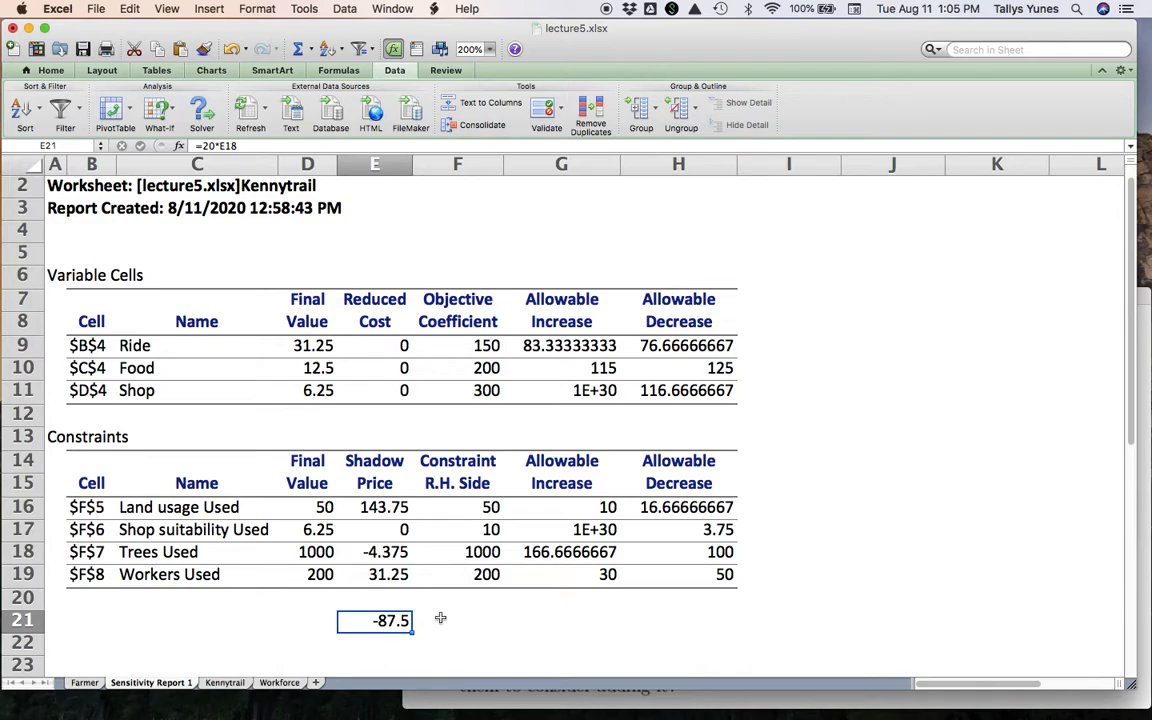
left_click(385, 549)
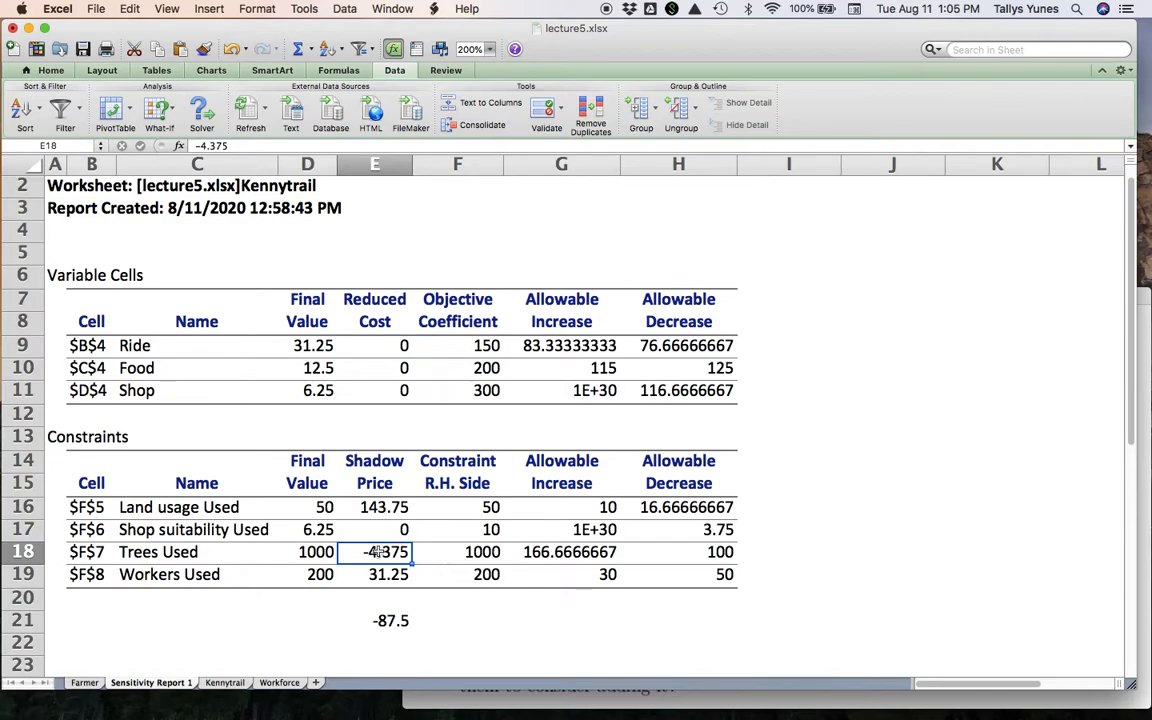
left_click(487, 562)
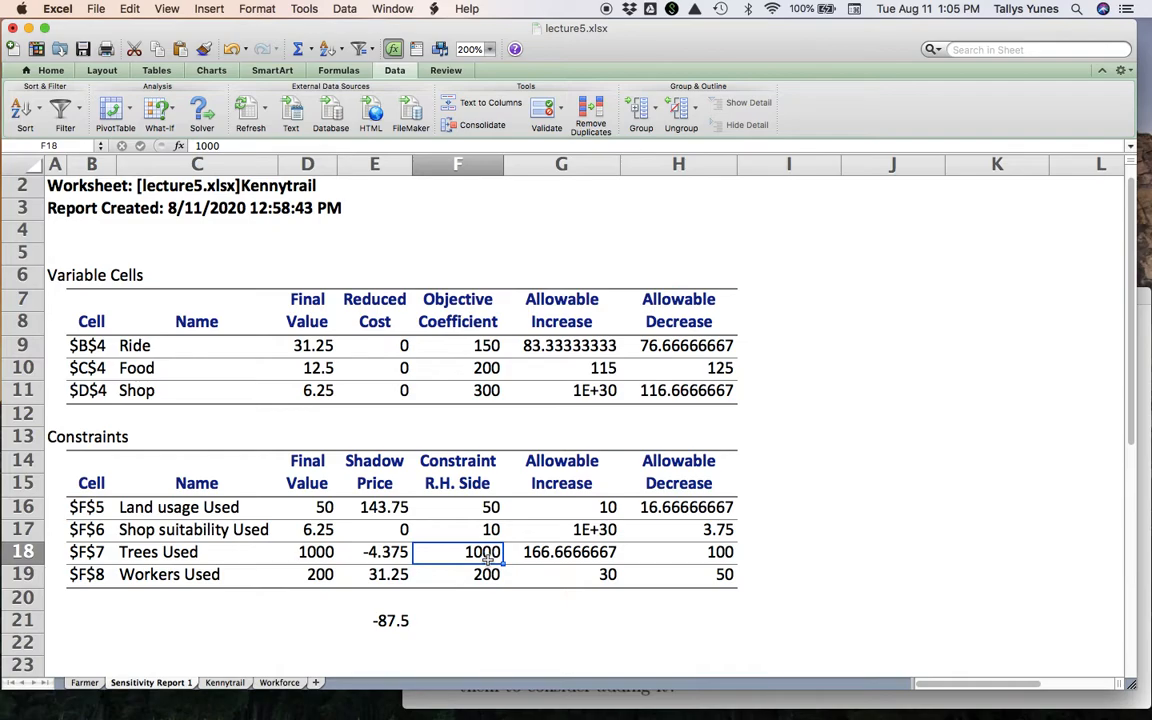
left_click(390, 621)
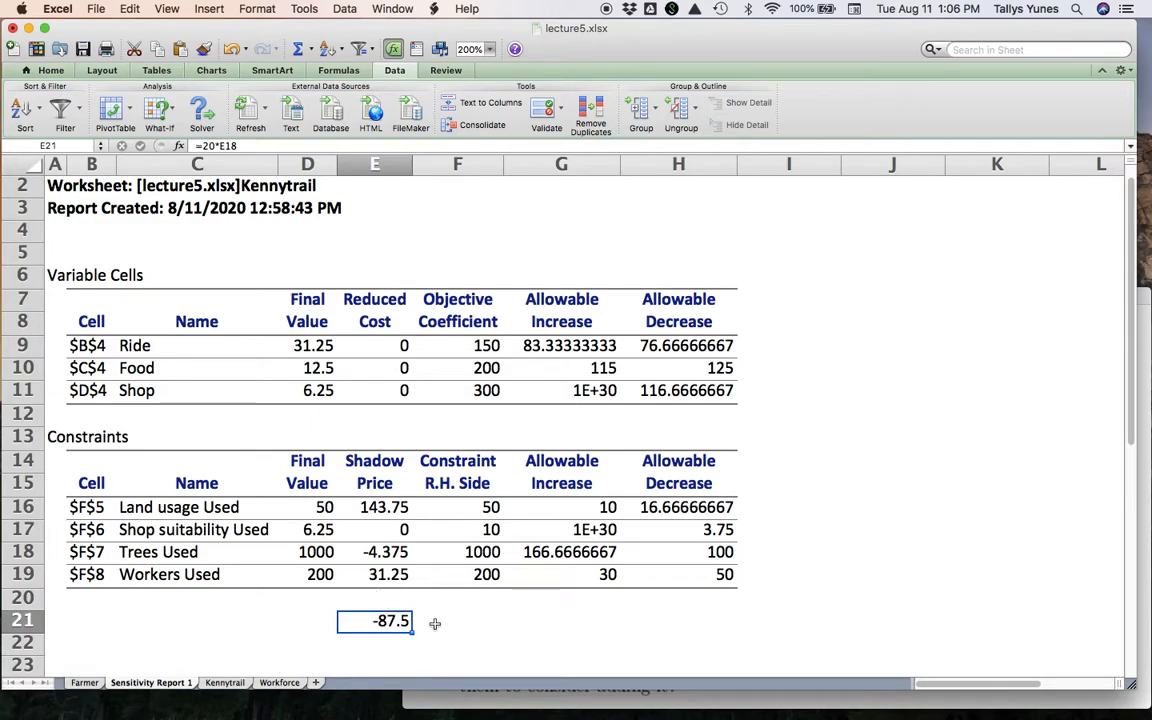
left_click(458, 555)
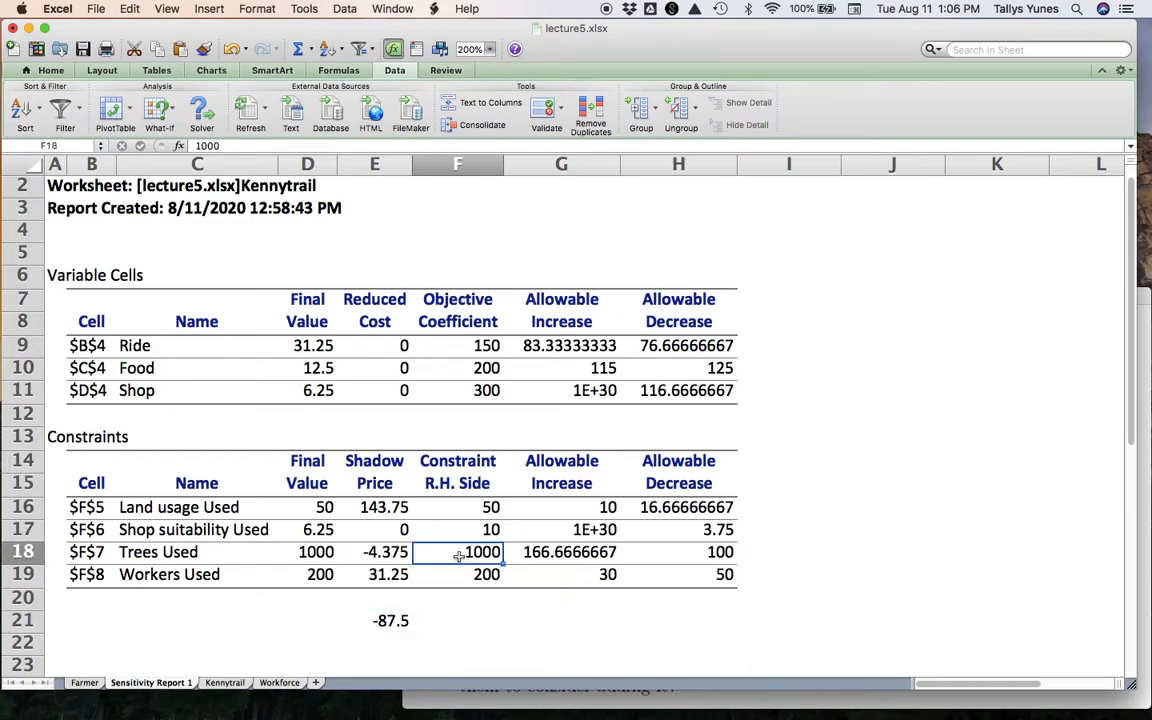
left_click(419, 624)
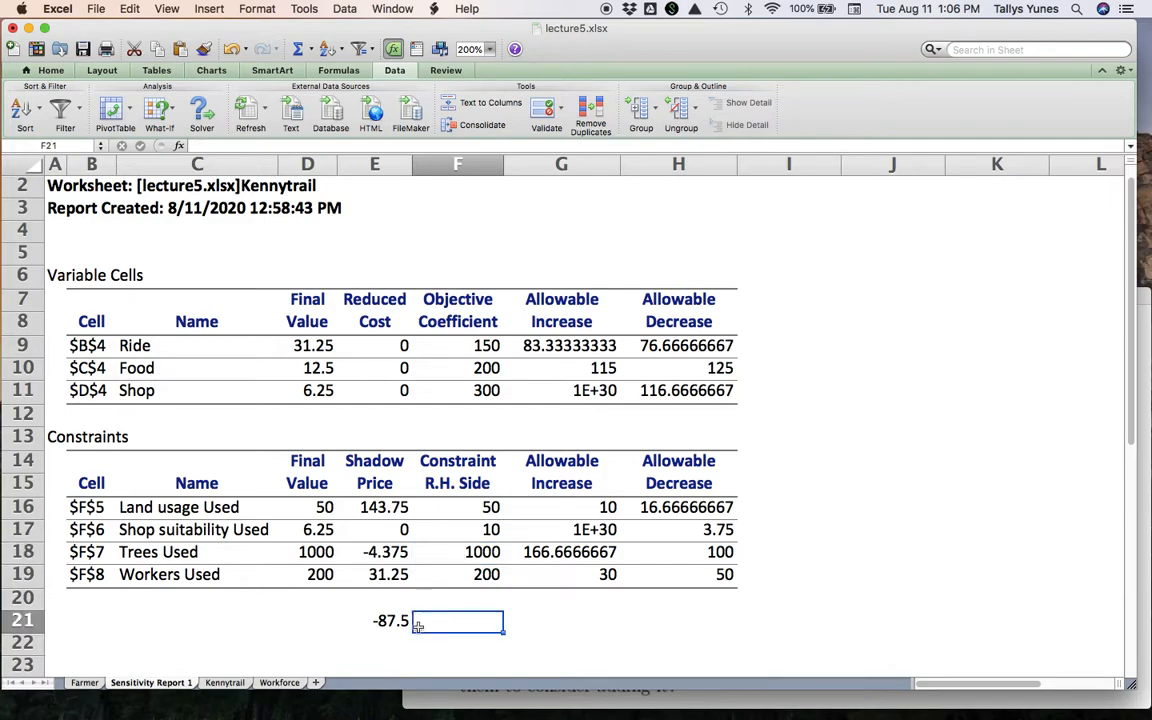
left_click(361, 624)
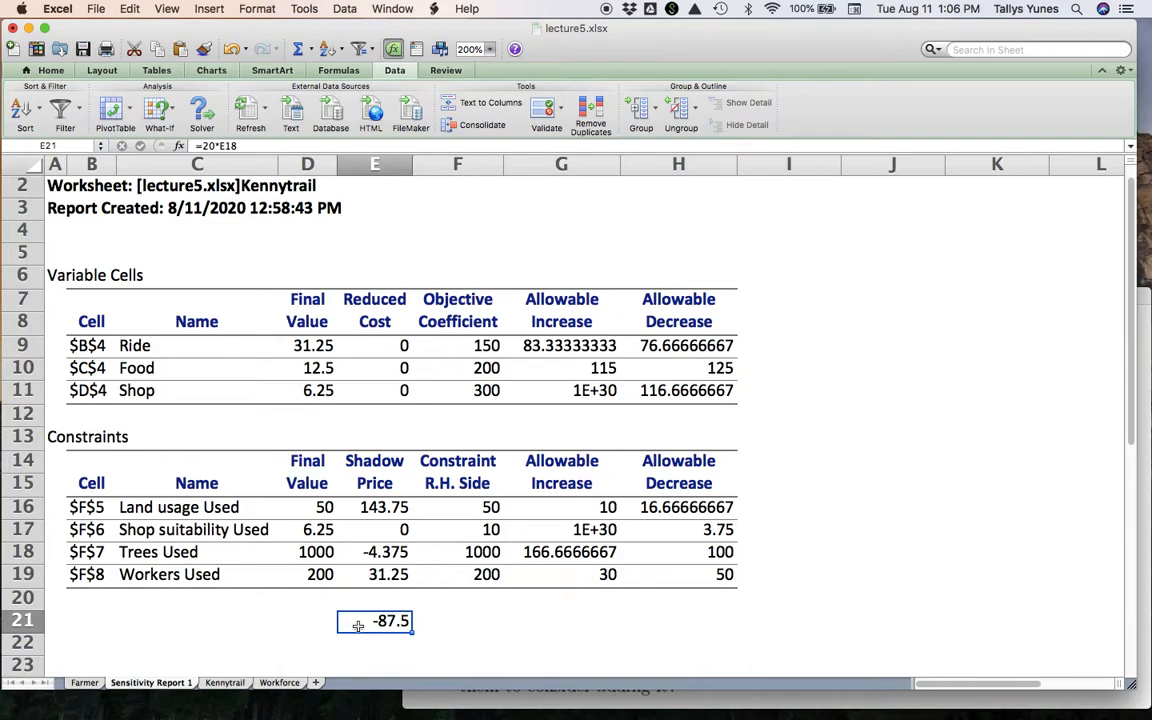
left_click(463, 551)
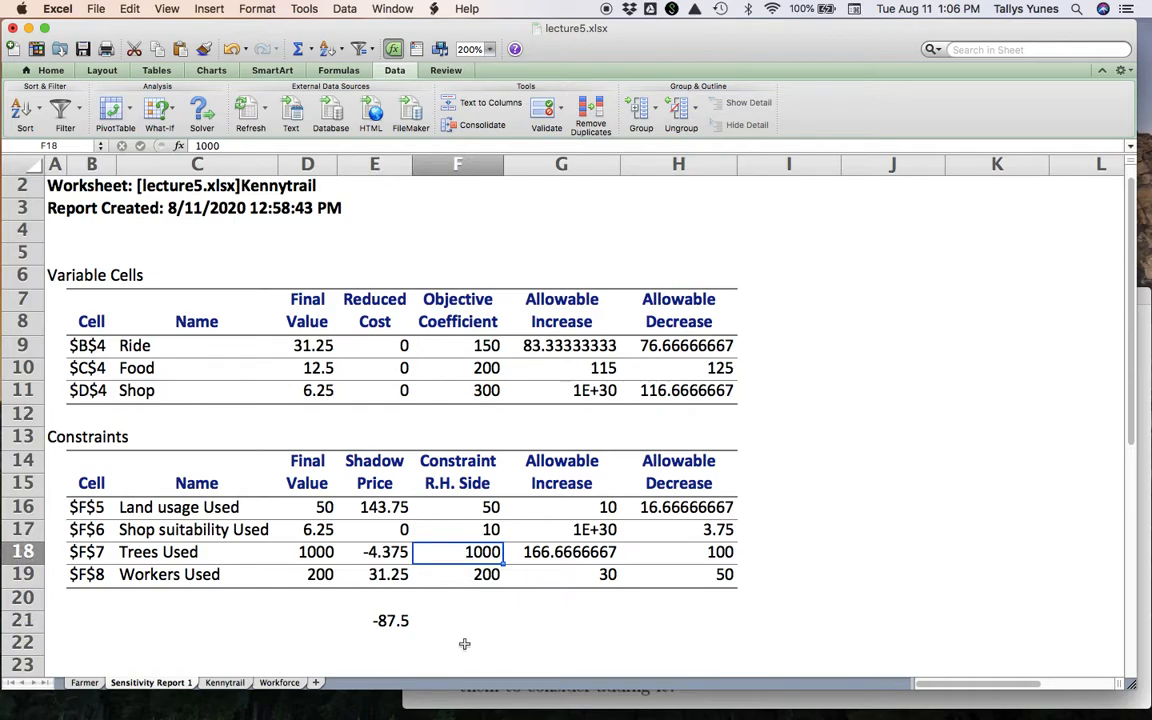
left_click(585, 552)
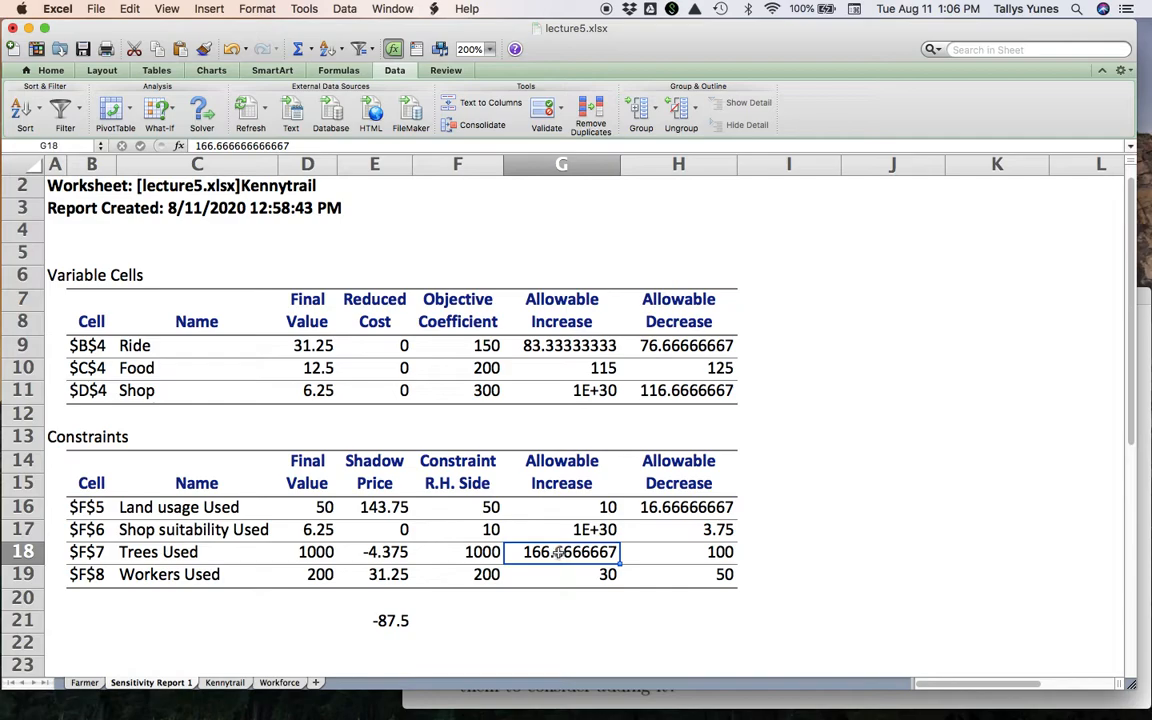
left_click(389, 552)
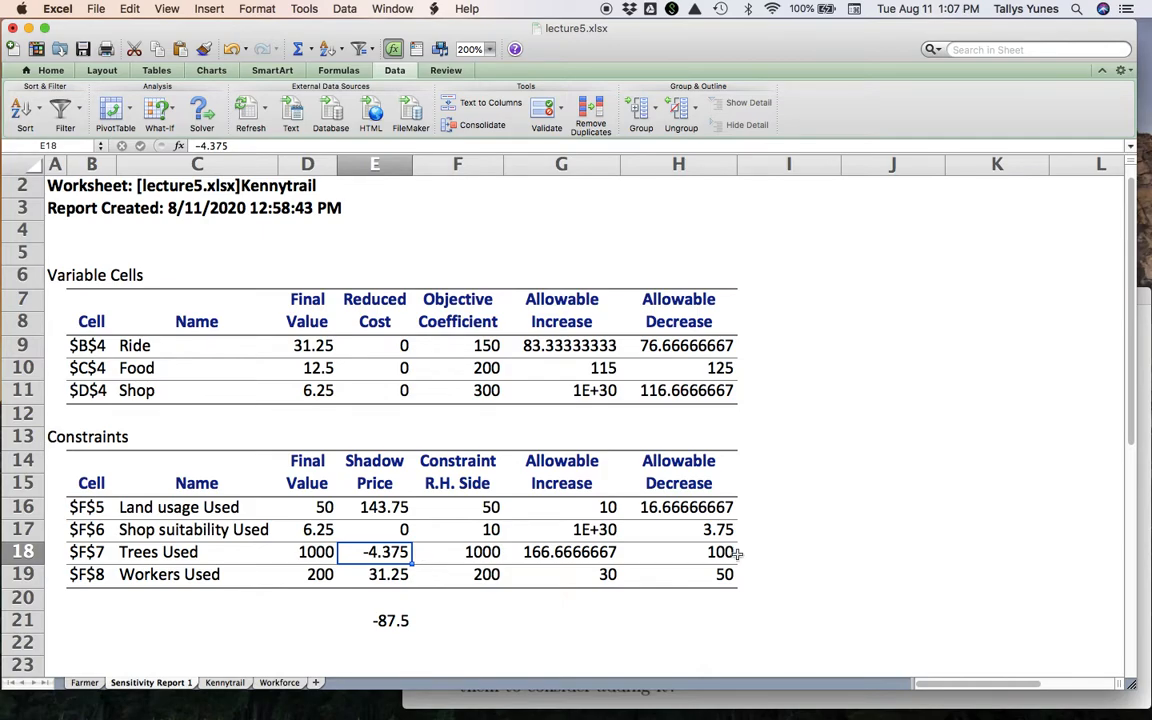
Read question (d) in lecture5.pdf and check the shop suitability constraint on the Kennytrail sheet, returning to Sensitivity Report 1.
left_click(1093, 705)
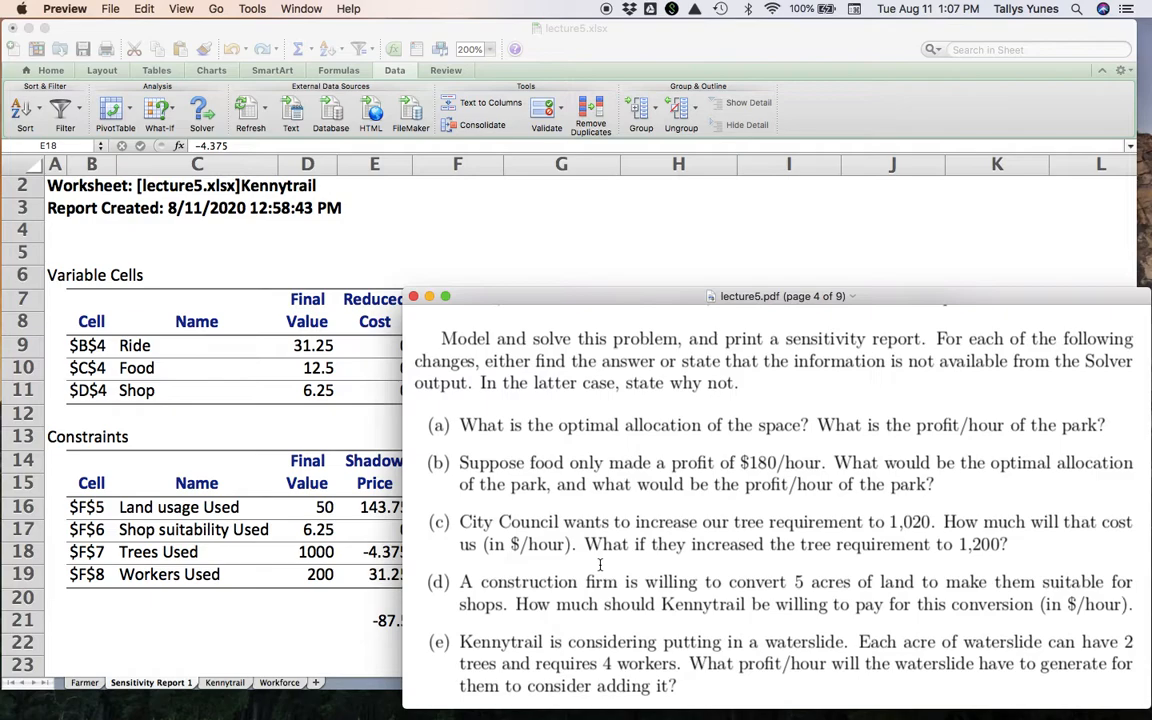
left_click(220, 605)
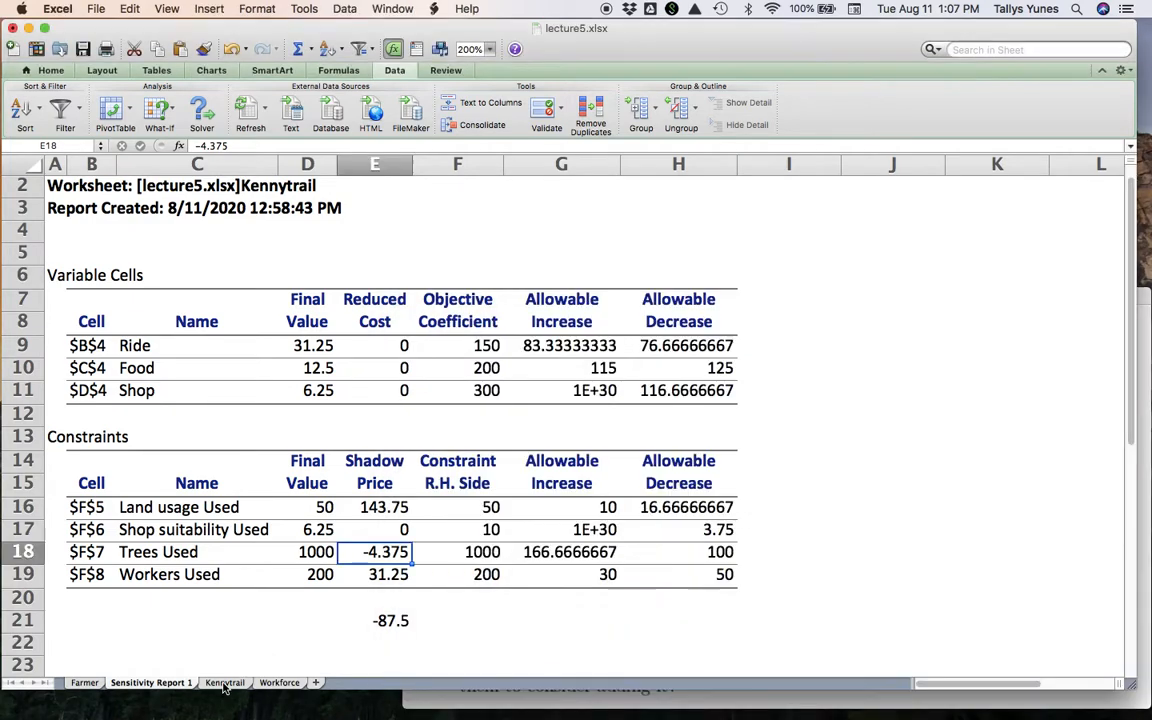
left_click(224, 682)
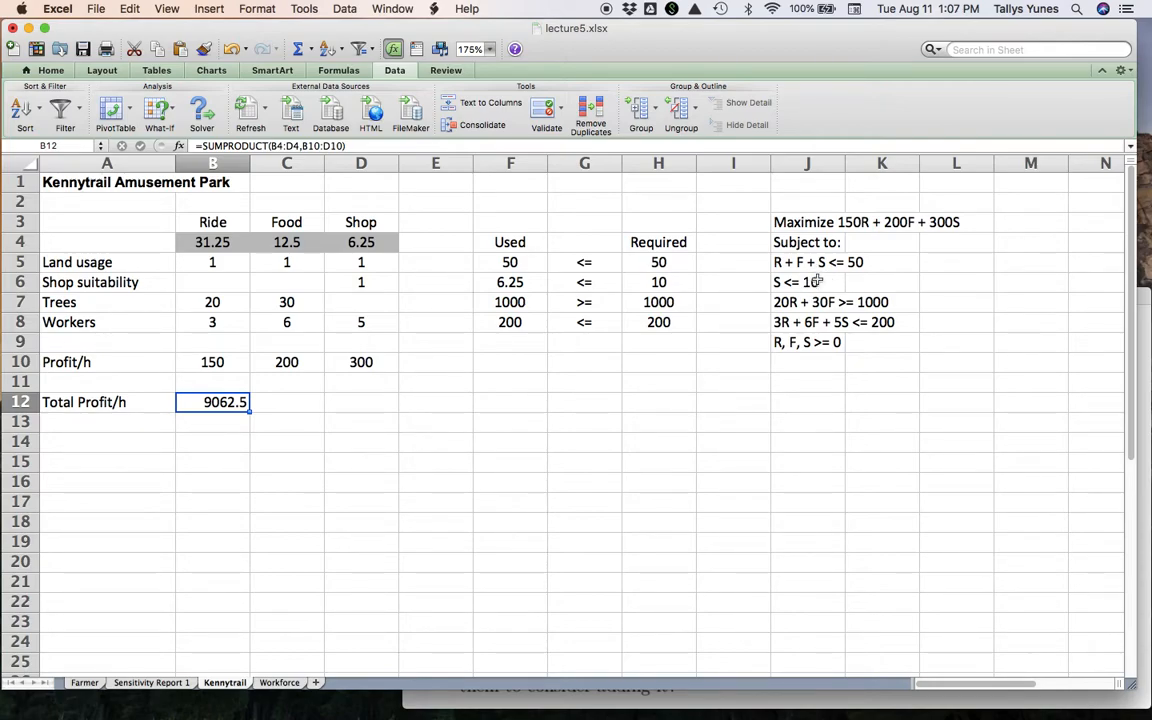
left_click(1141, 303)
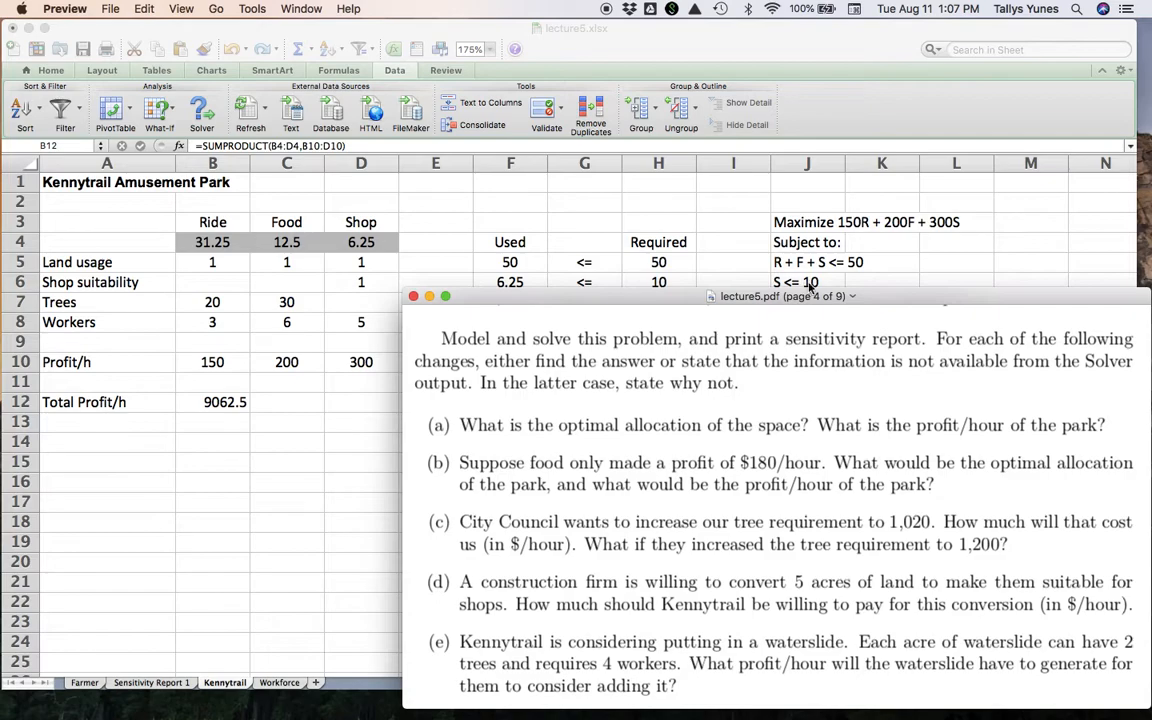
left_click(173, 684)
left_click(158, 683)
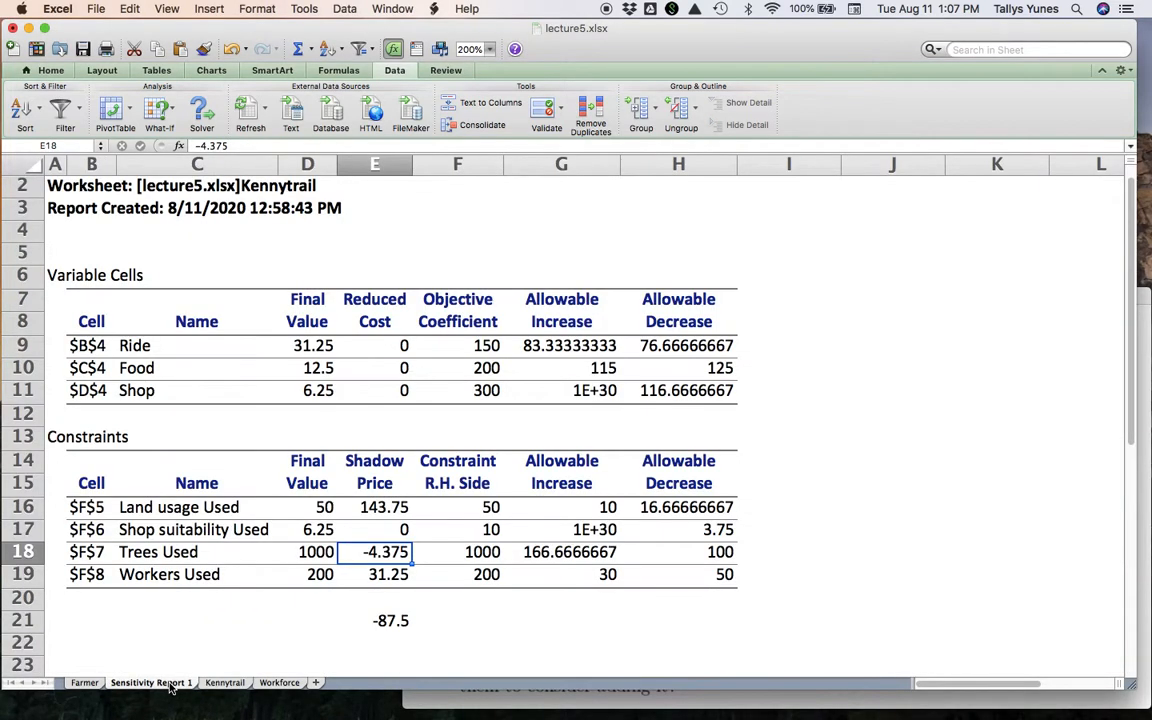
Examine the Shop suitability constraint's right-hand side, allowable increase, shadow price and final value in the sensitivity report for question (d).
left_click(440, 527)
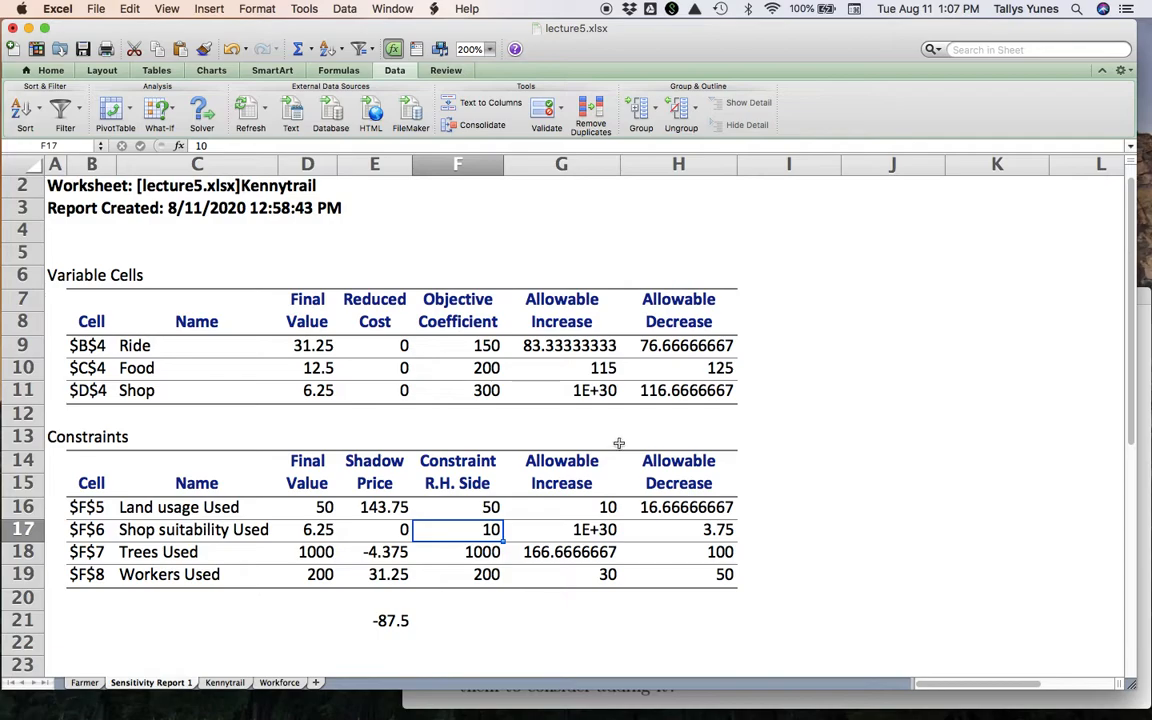
left_click(576, 535)
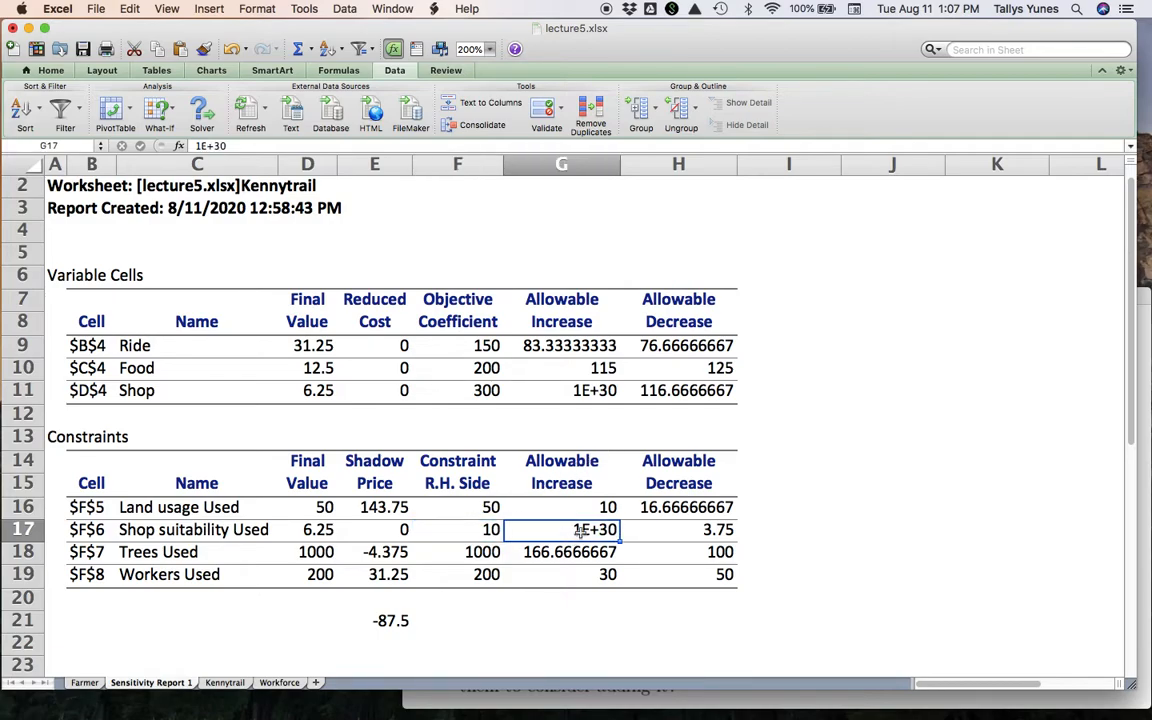
left_click(484, 532)
left_click(532, 532)
left_click(469, 538)
left_click(390, 536)
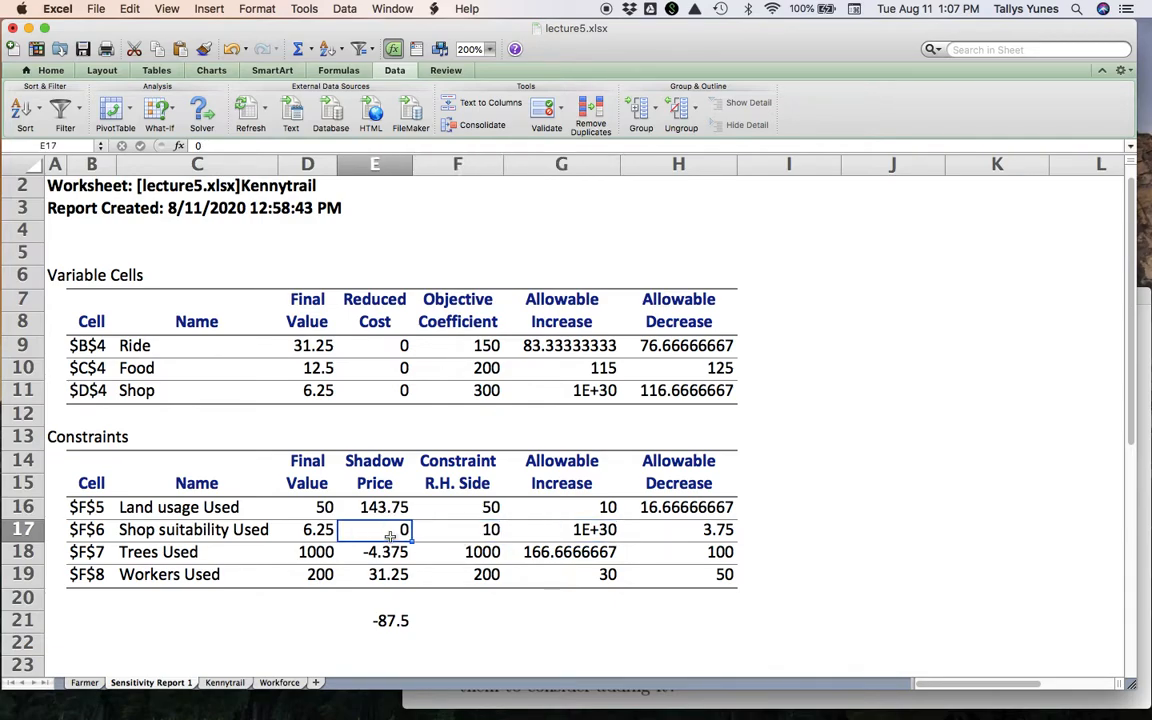
left_click(480, 530)
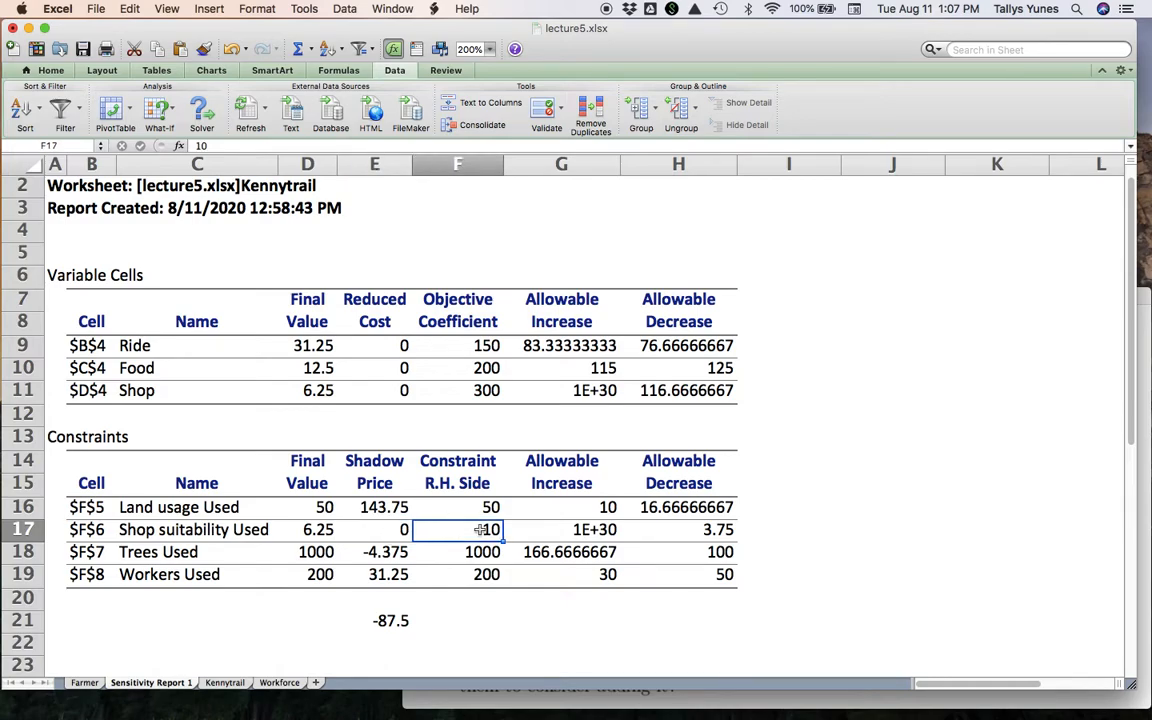
left_click(380, 529)
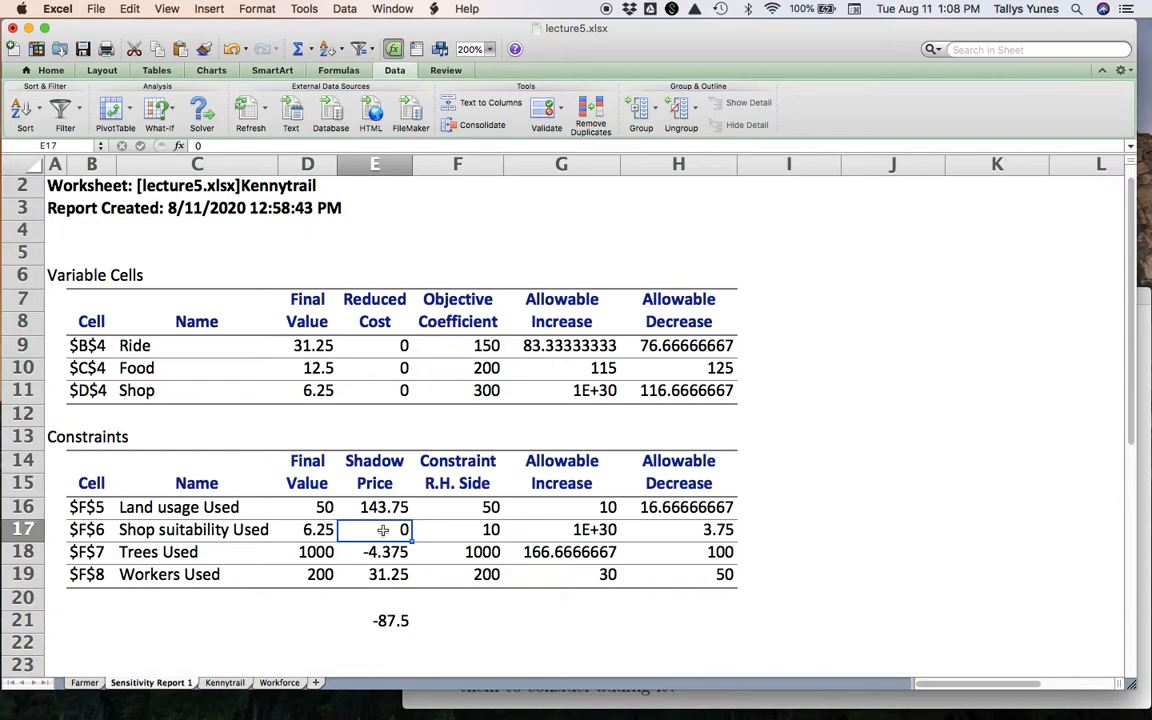
left_click(458, 530)
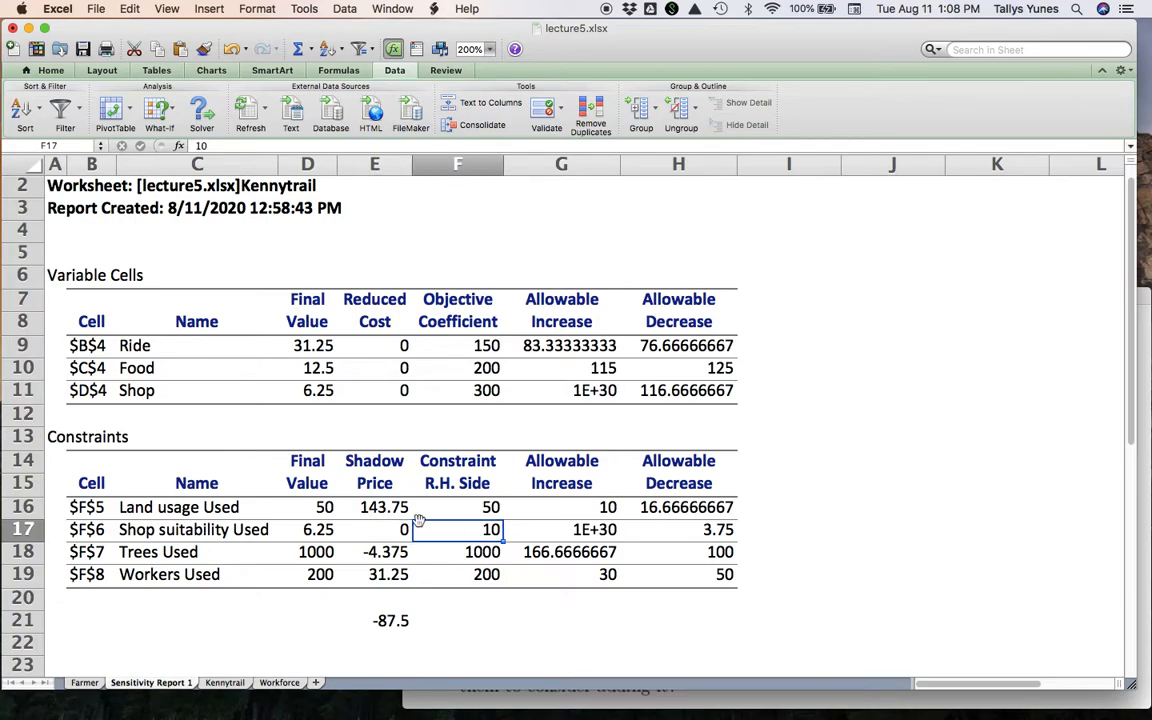
left_click(303, 530)
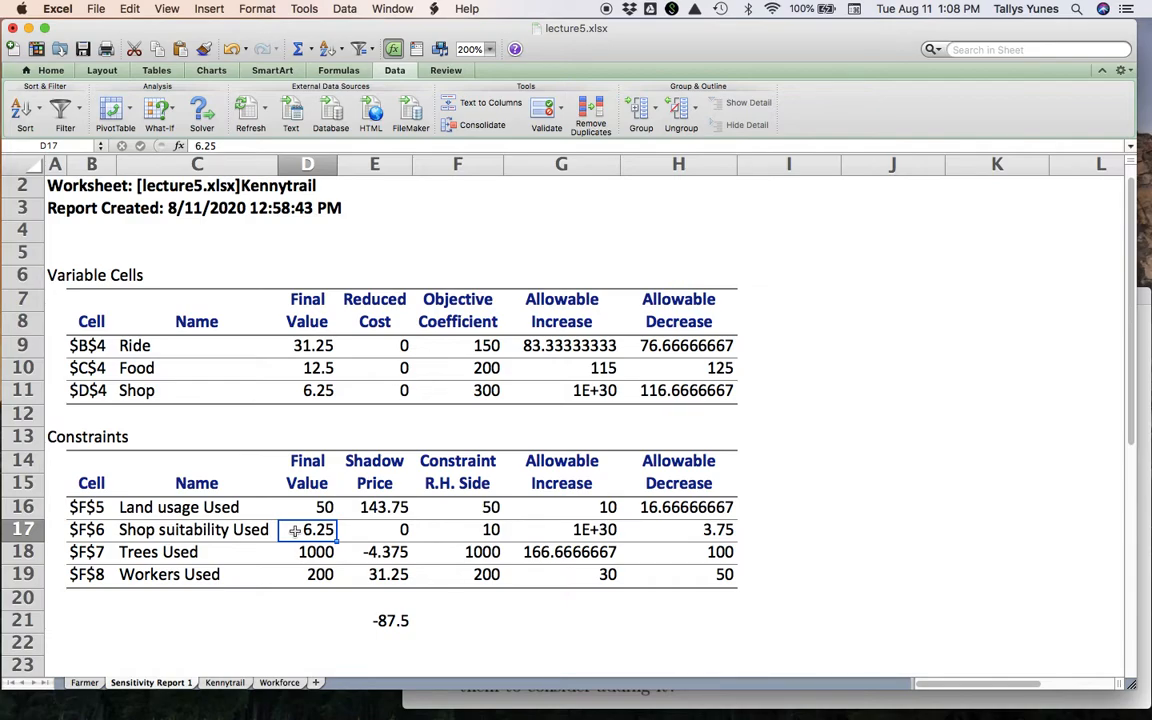
left_click(378, 534)
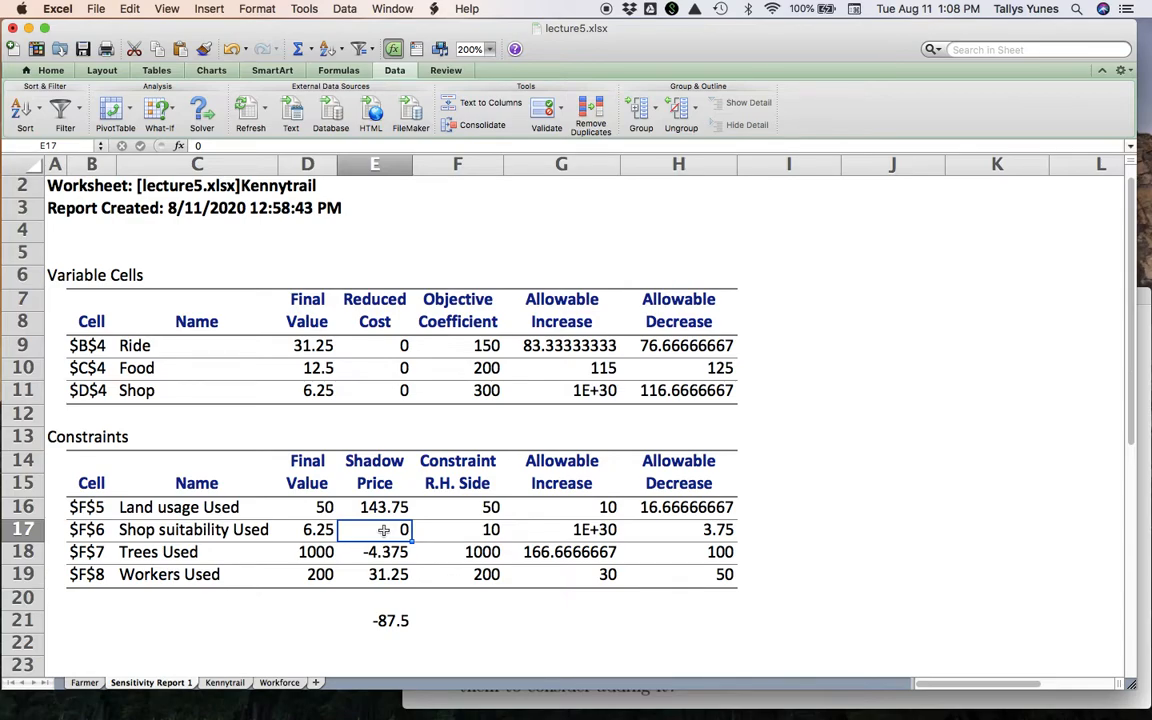
left_click(470, 531)
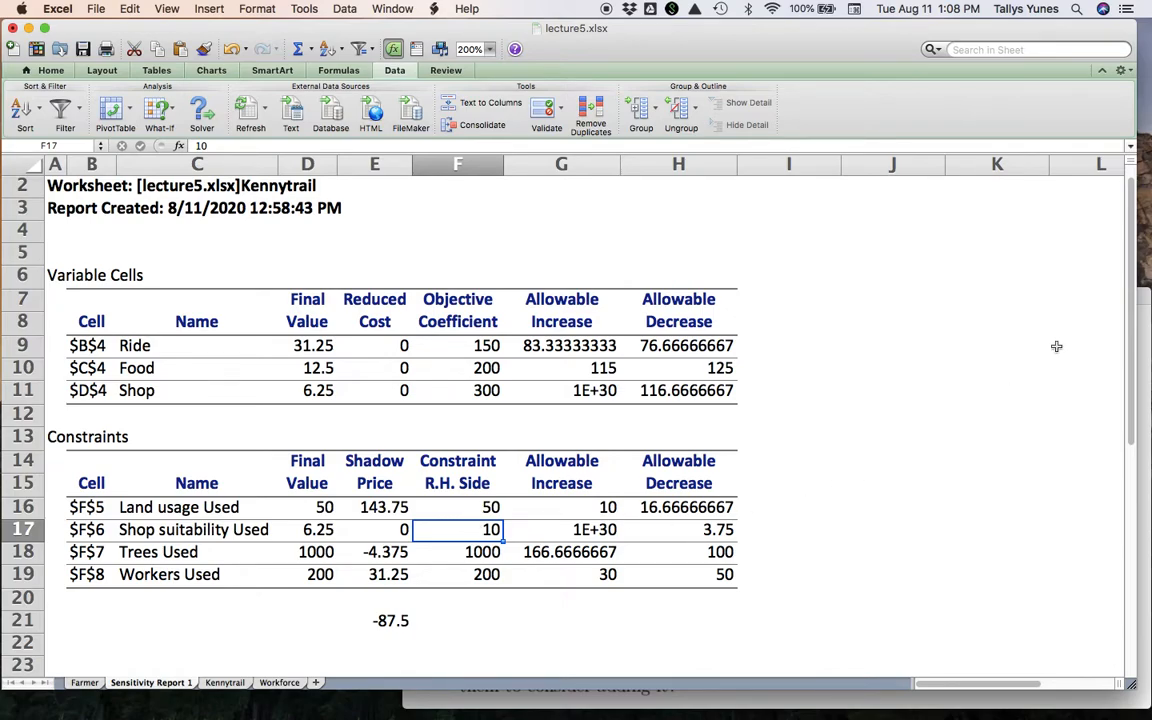
Read question (e) about the waterslide in lecture5.pdf and review the model's constraints on the Kennytrail sheet.
left_click(1144, 304)
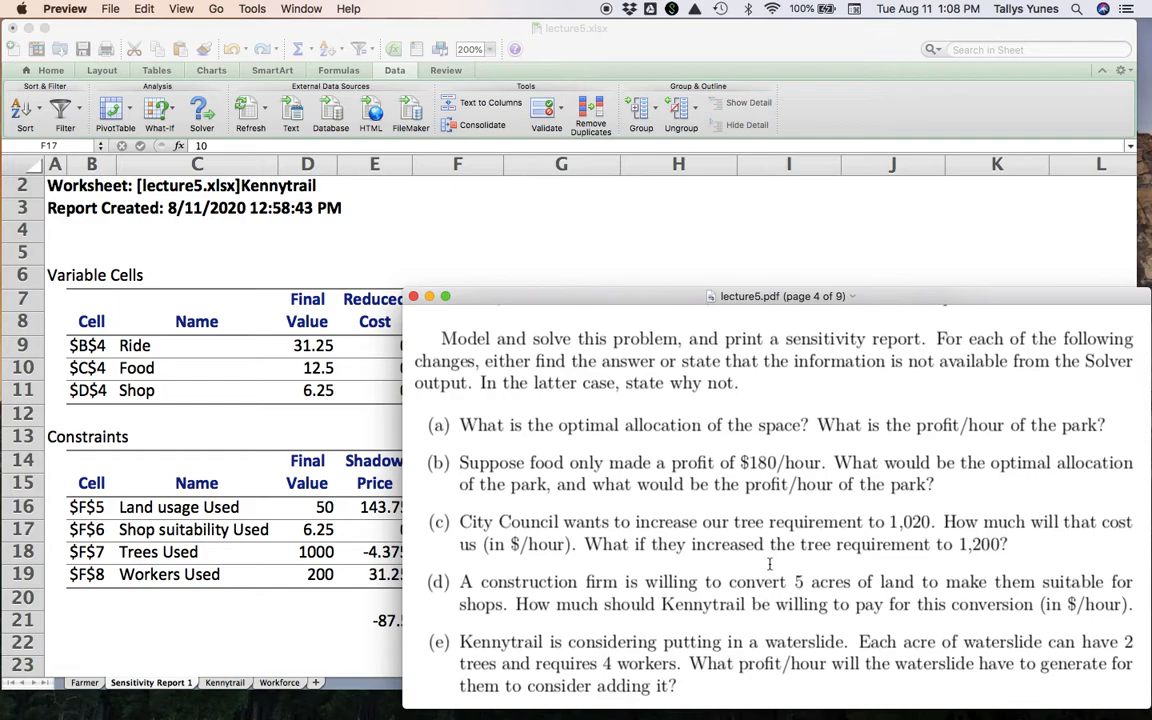
scroll(700, 505, "down", 3)
scroll(769, 565, "down", 2)
scroll(769, 564, "up", 4)
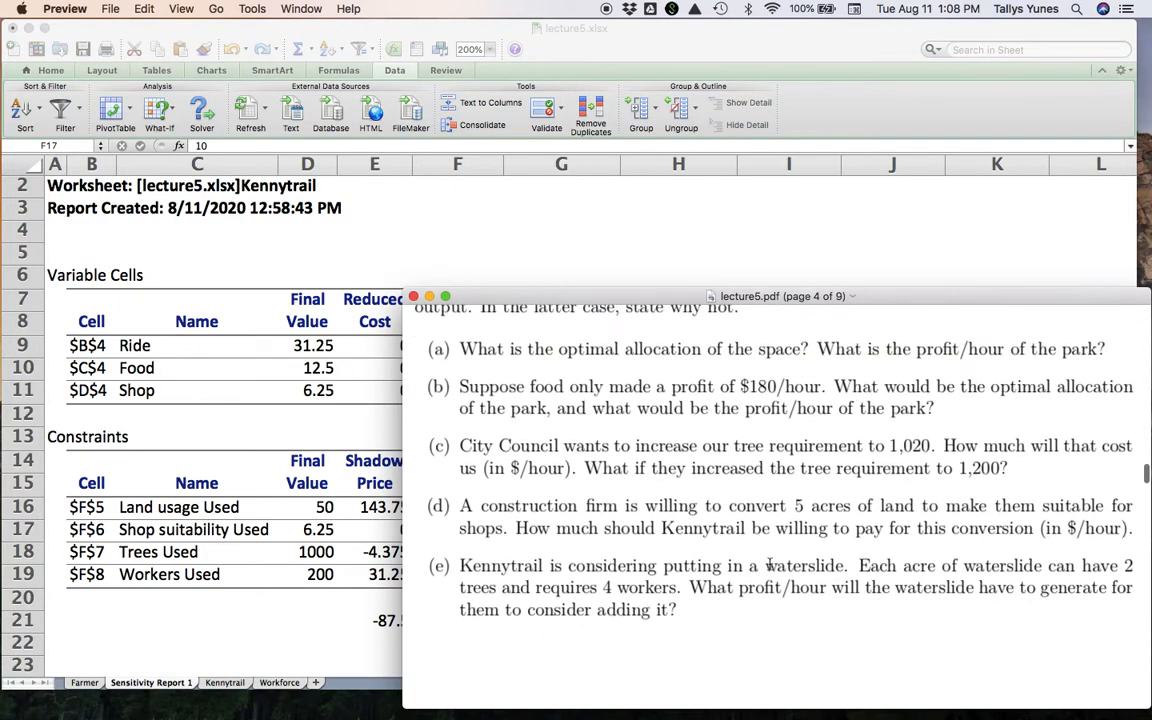
scroll(769, 565, "down", 2)
scroll(768, 565, "down", 1)
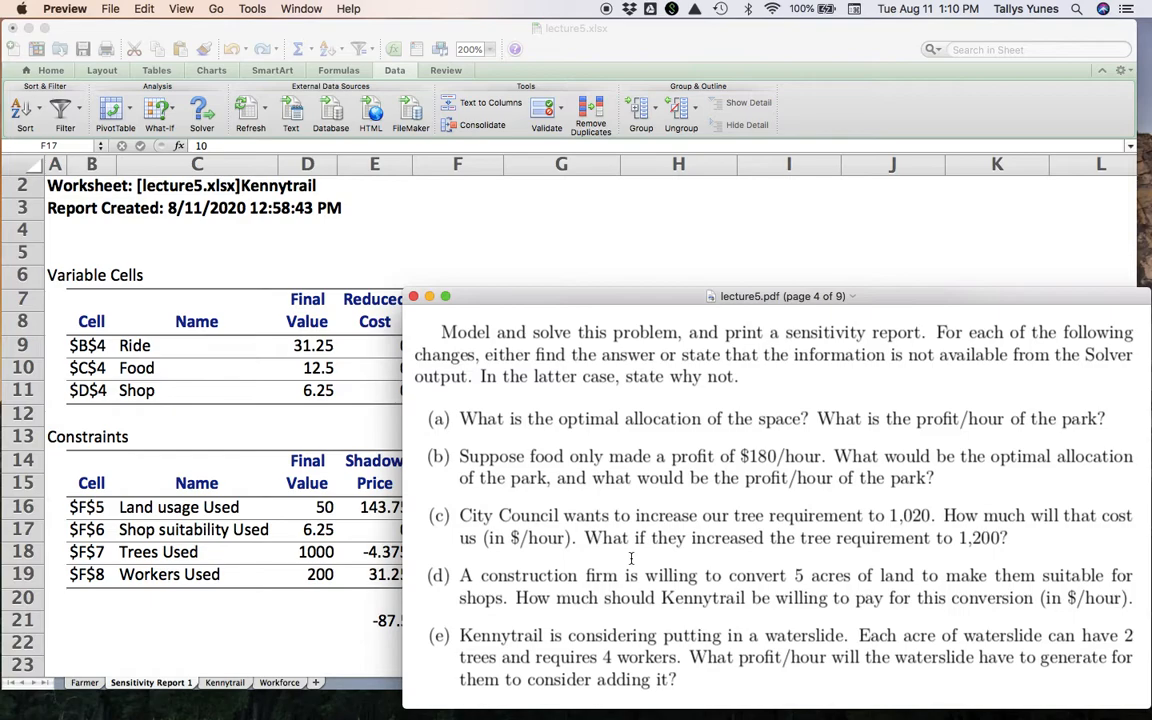
left_click(292, 621)
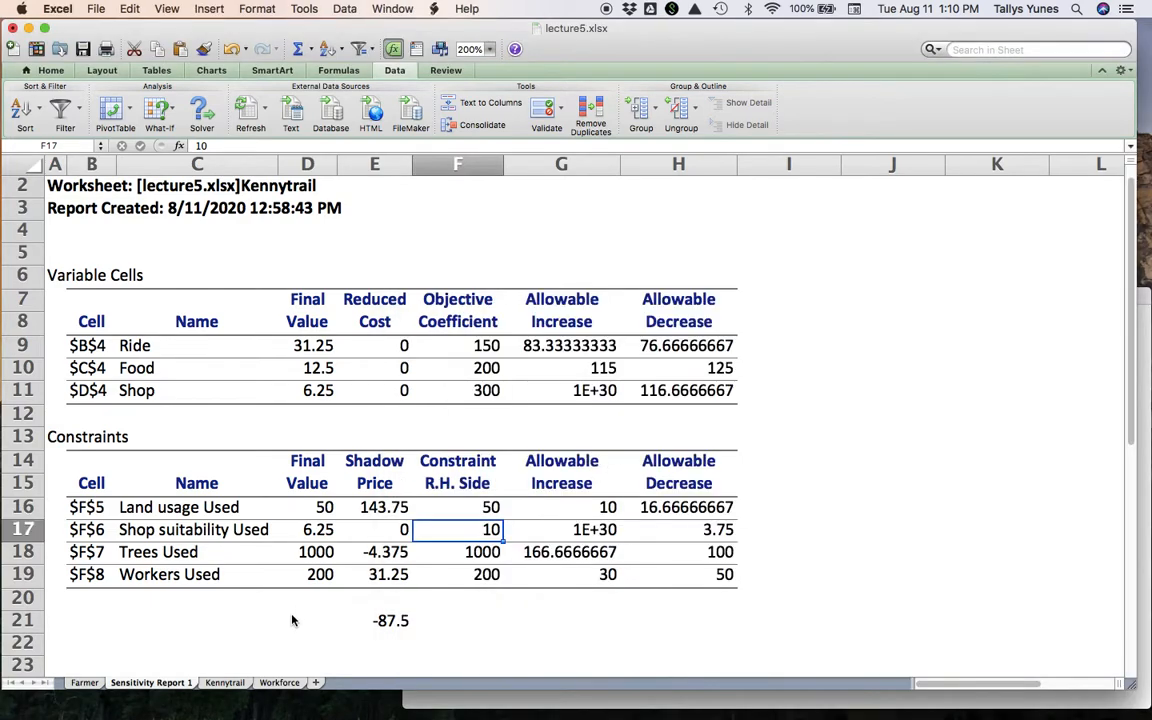
left_click(225, 683)
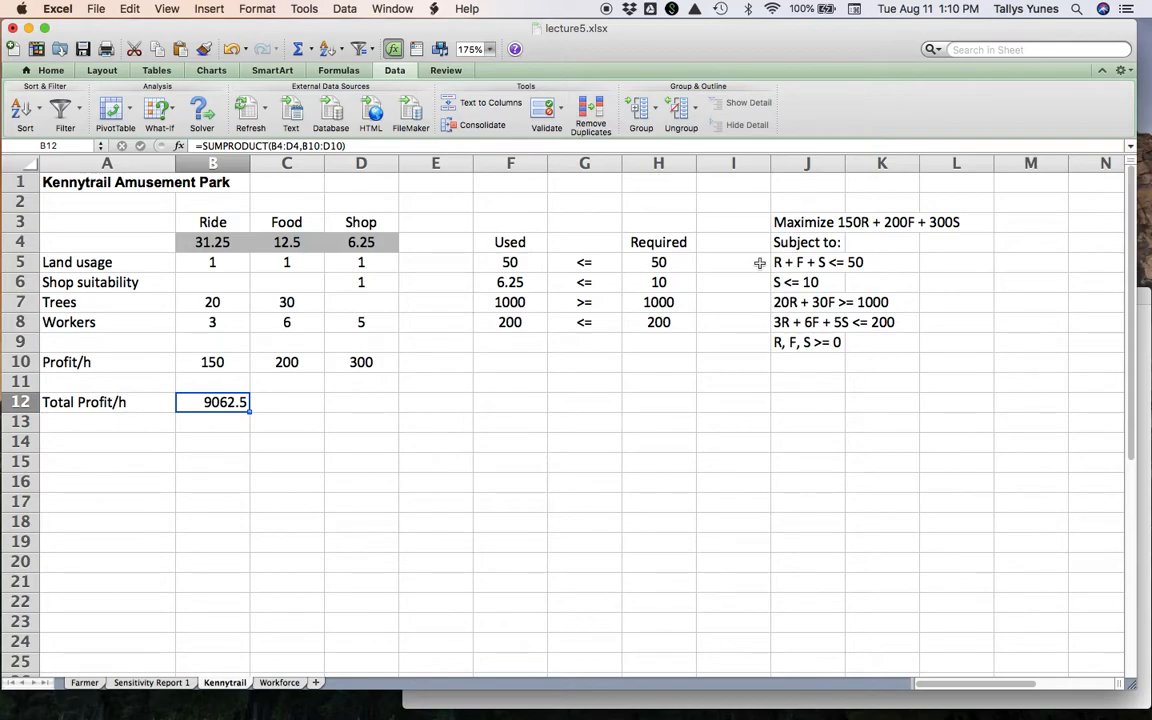
Add a "Waterslide" column heading in E3 of the Kennytrail sheet and fill its variable cell E4 with yellow.
left_click(449, 243)
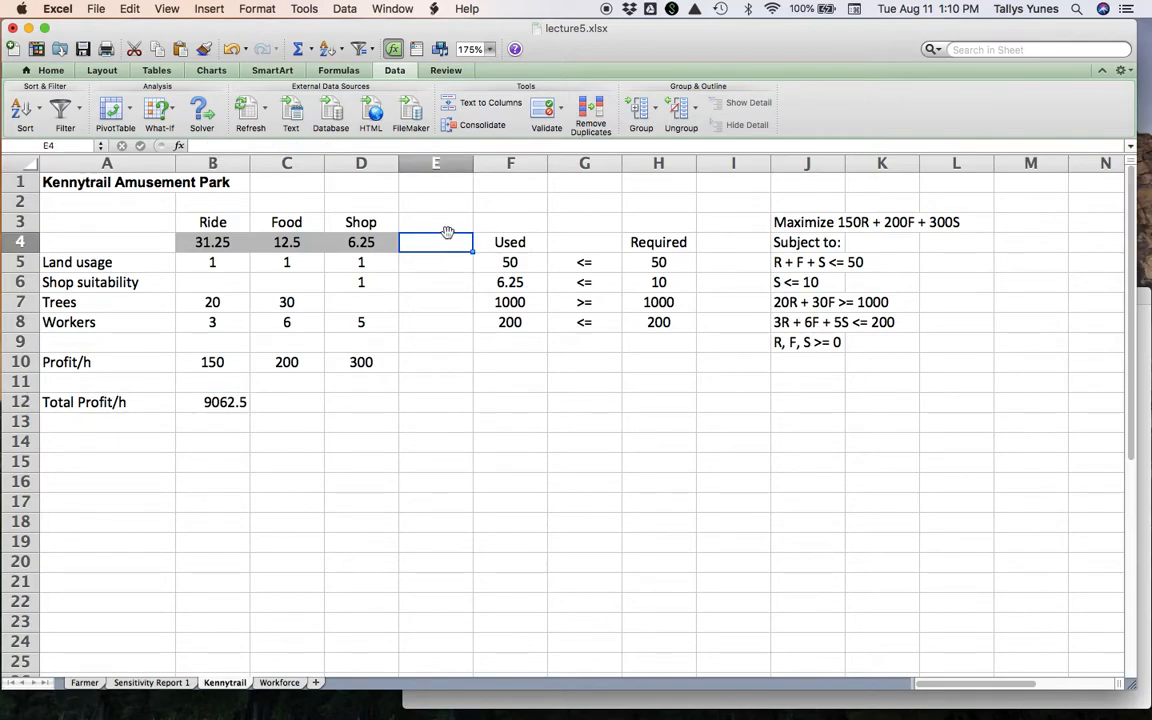
left_click(446, 224)
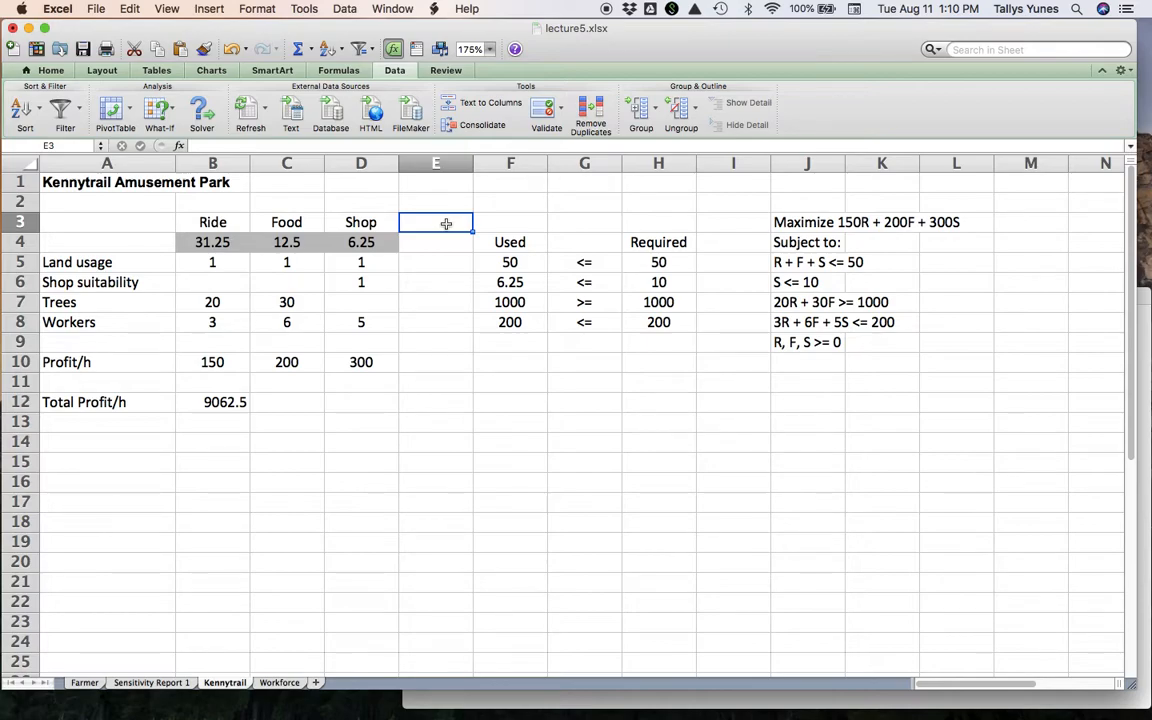
type("Waterslide")
key("Return")
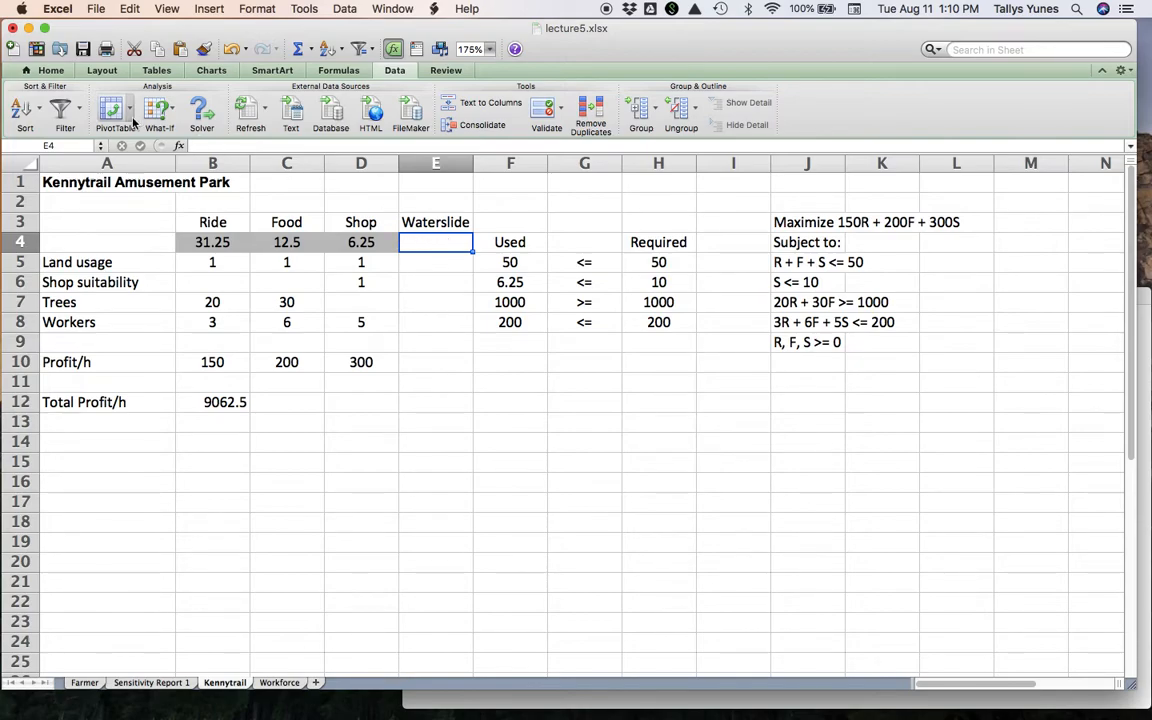
left_click(50, 70)
left_click(233, 124)
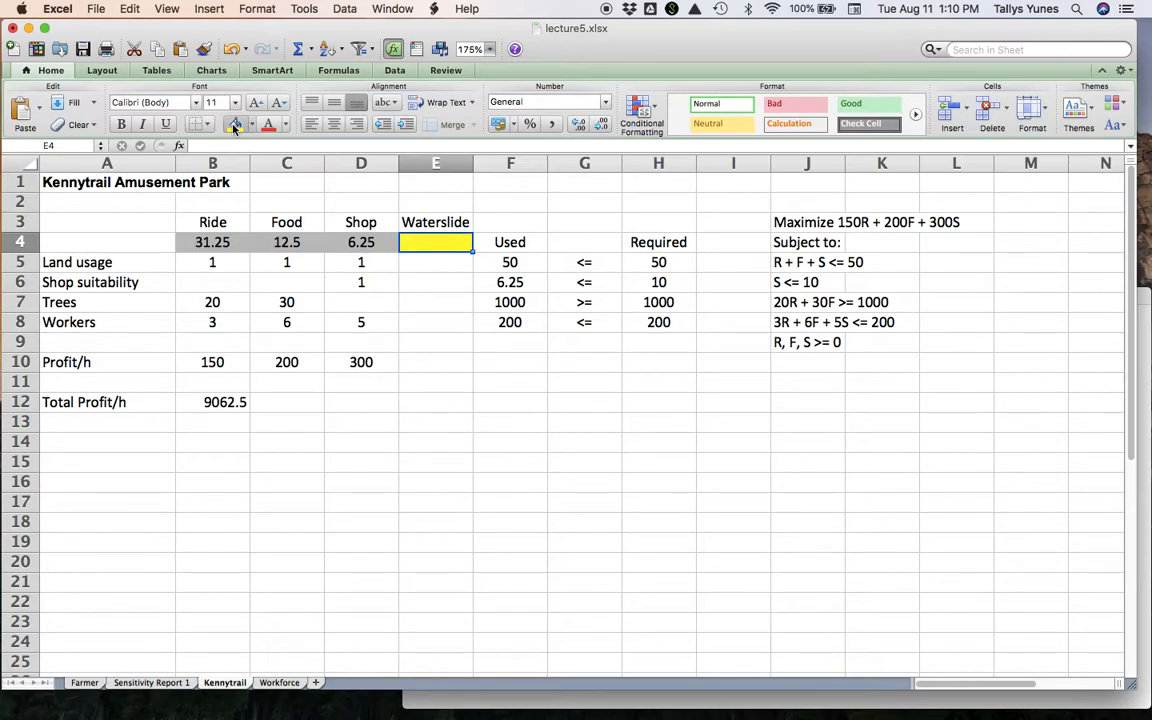
Enter the waterslide's land usage as 1 in E5 and its trees per acre as 2 in E7, consulting question (e) in lecture5.pdf.
left_click(438, 264)
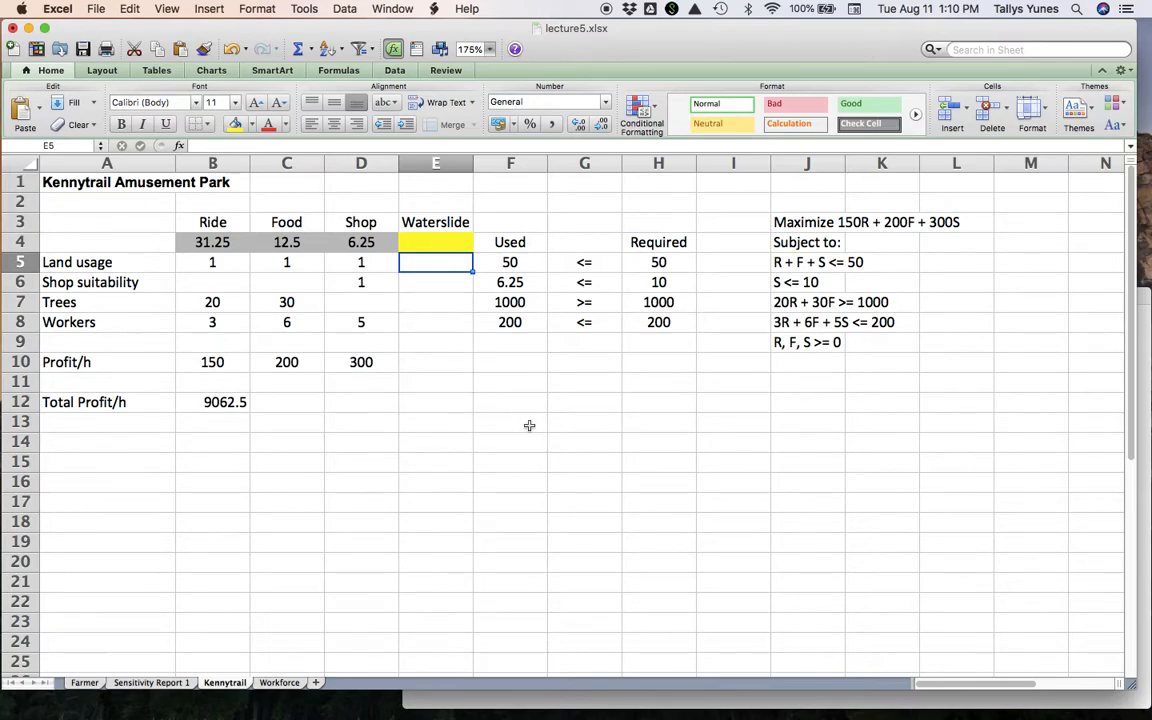
type("1")
key("Return")
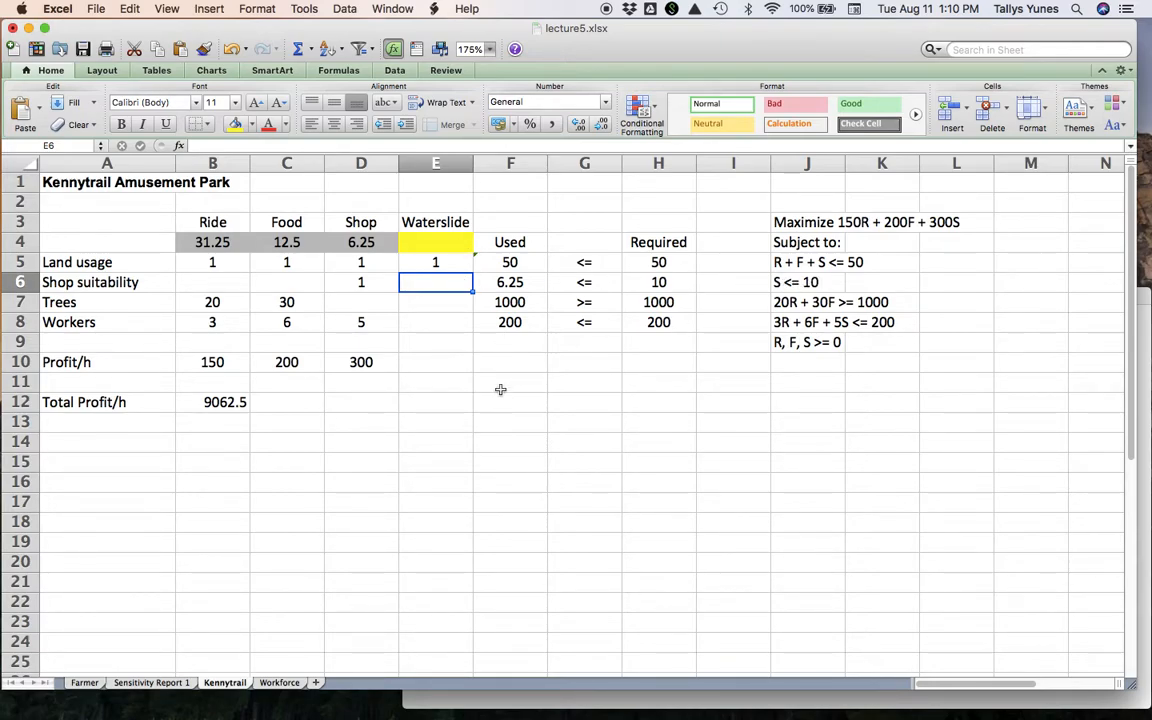
key("Down")
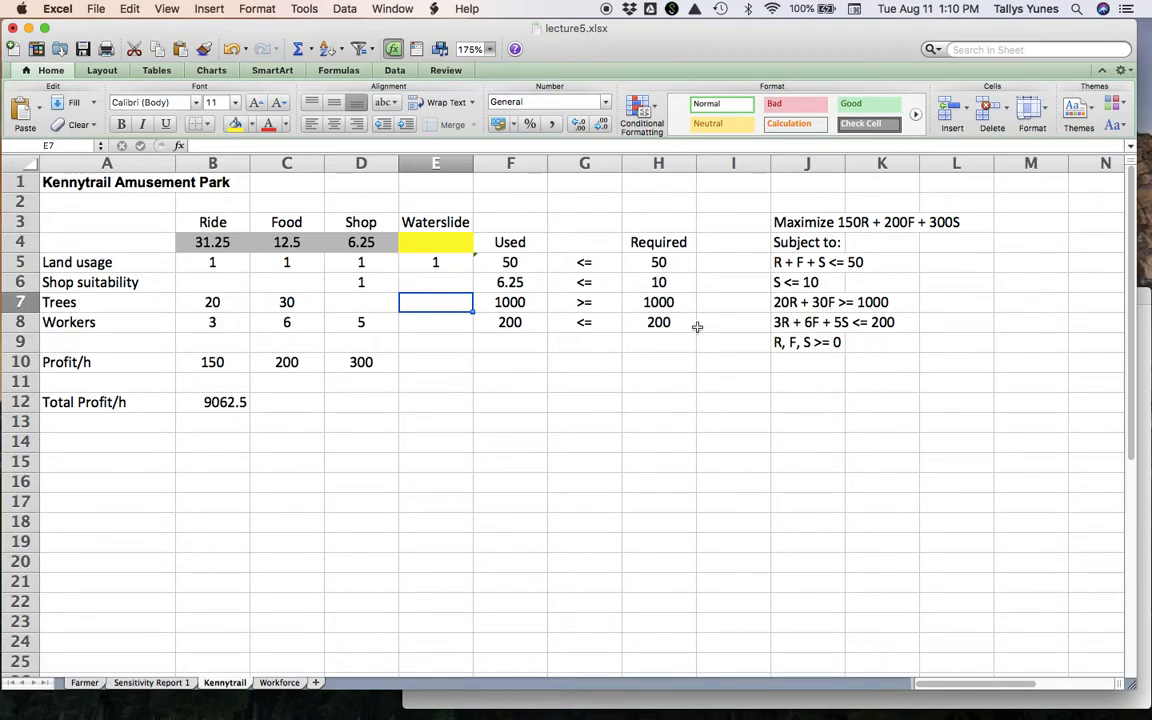
left_click(1145, 300)
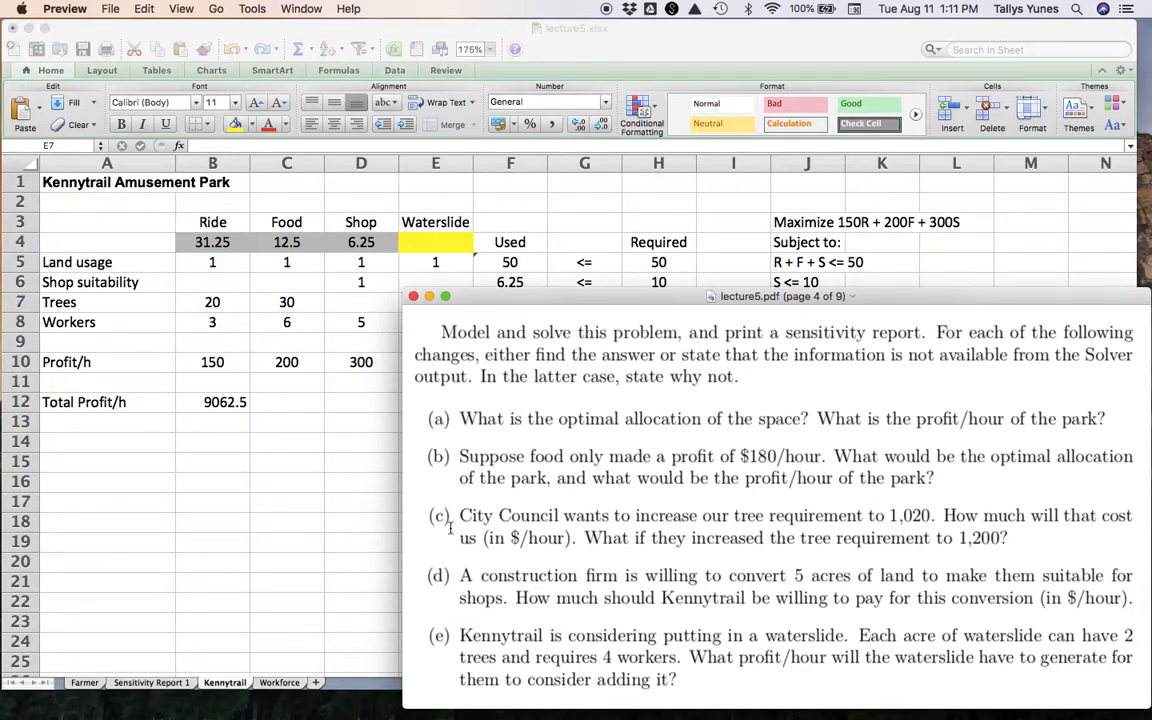
left_click(190, 450)
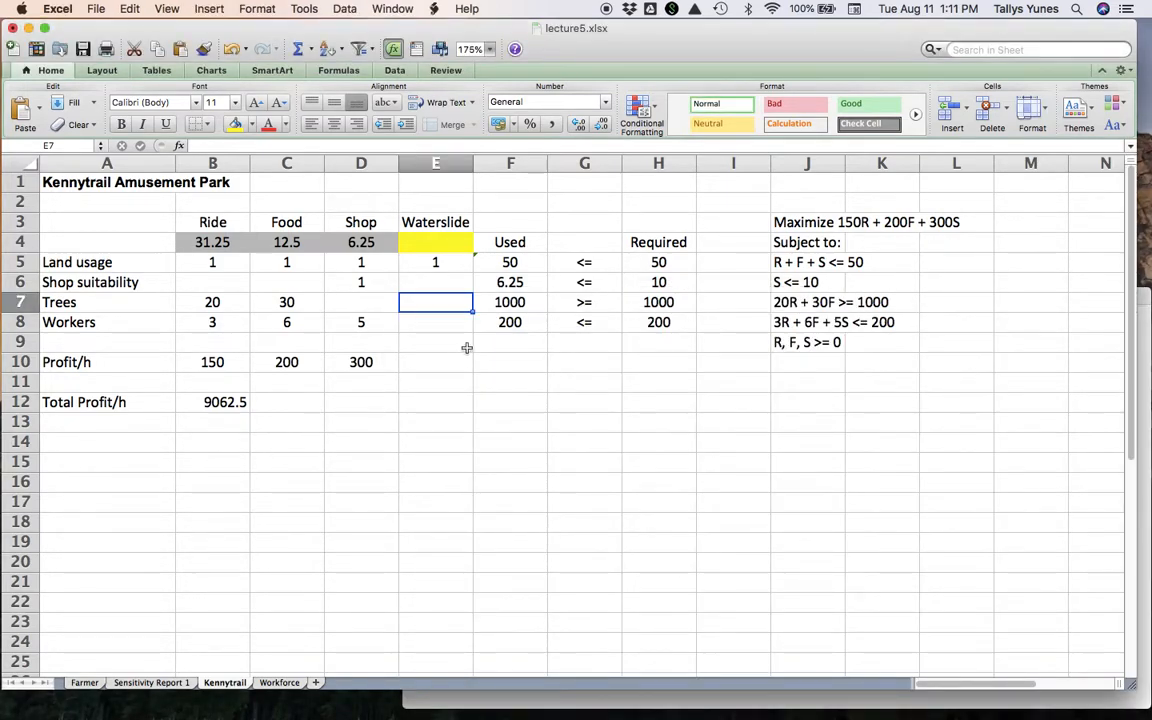
type("2")
key("Return")
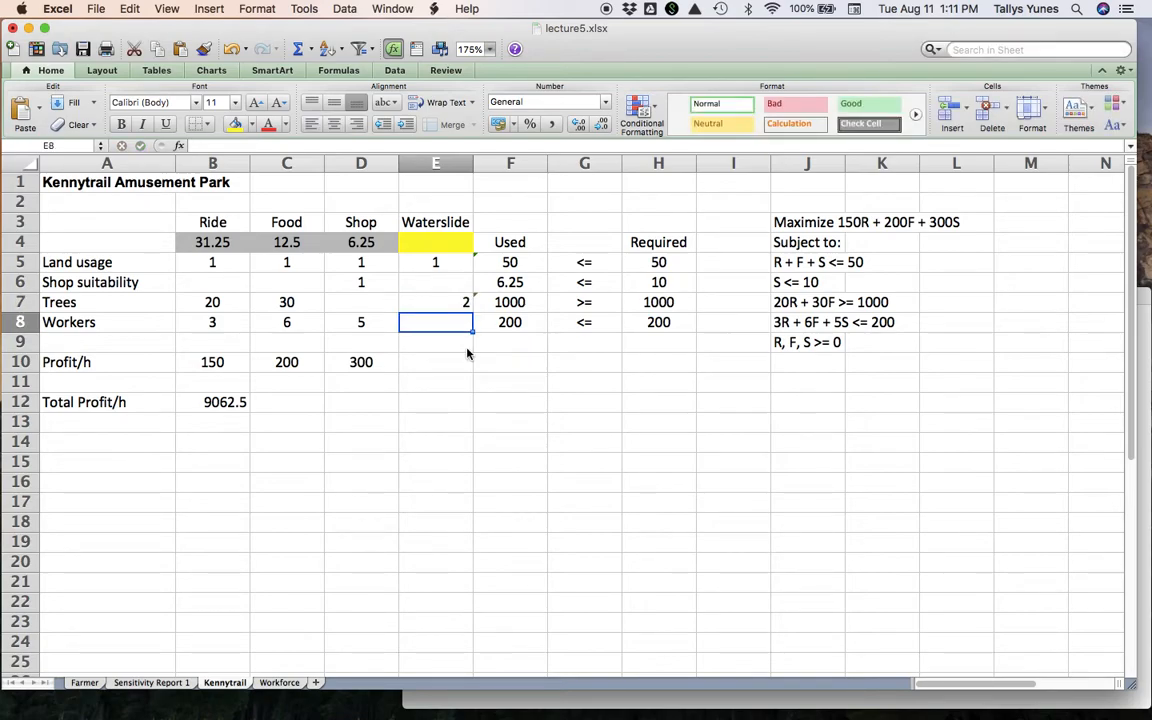
Center the waterslide coefficients in E5:E8.
key("Up")
key("Up")
left_click_drag(450, 263, 467, 347)
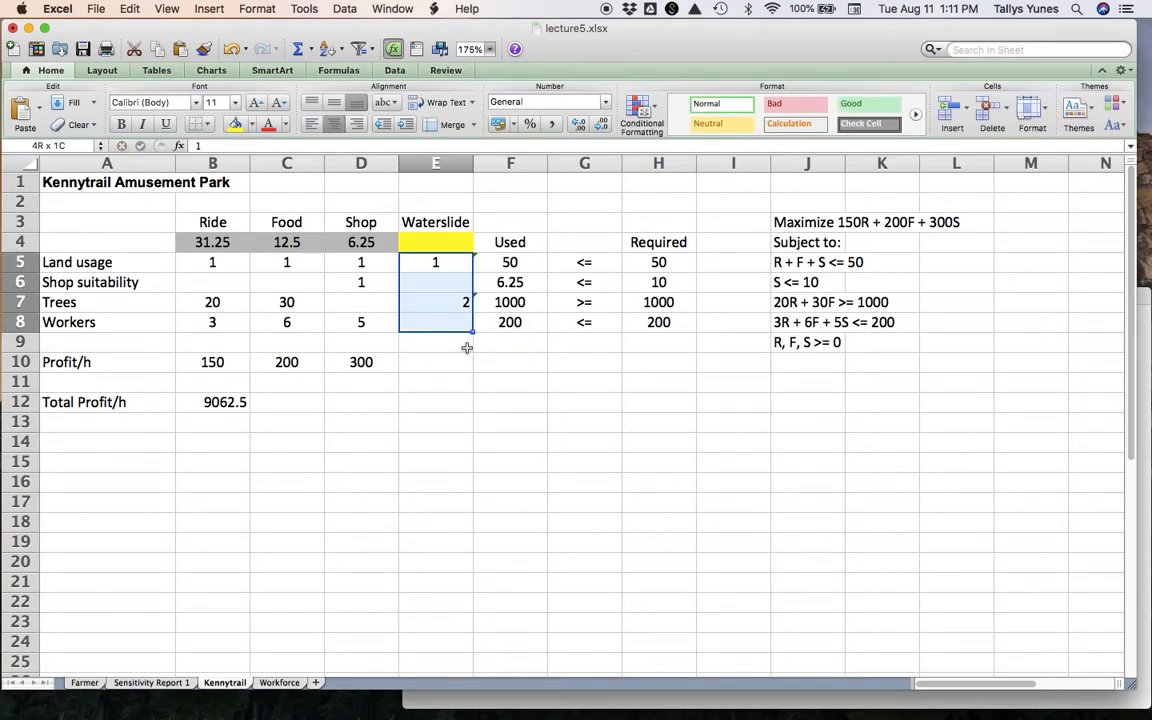
left_click(335, 124)
left_click(335, 124)
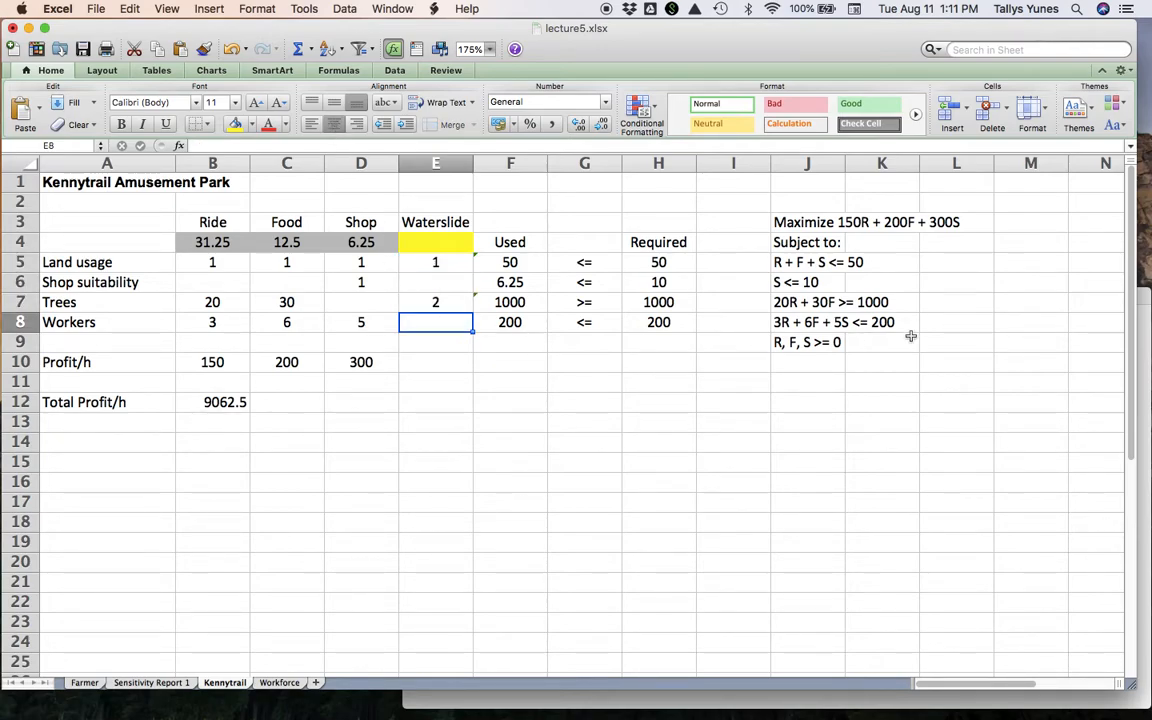
Check question (e) in lecture5.pdf for the worker requirement, enter 4 in E8, and review the waterslide column.
key("super+Tab")
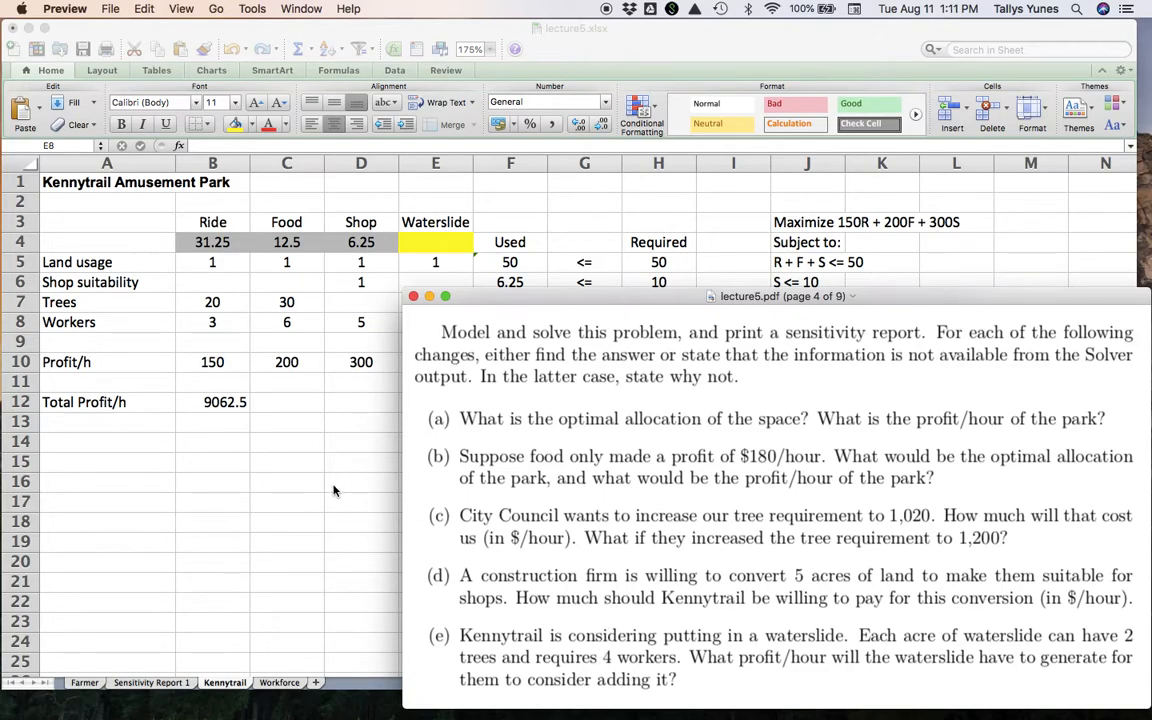
key("super+Tab")
type("4")
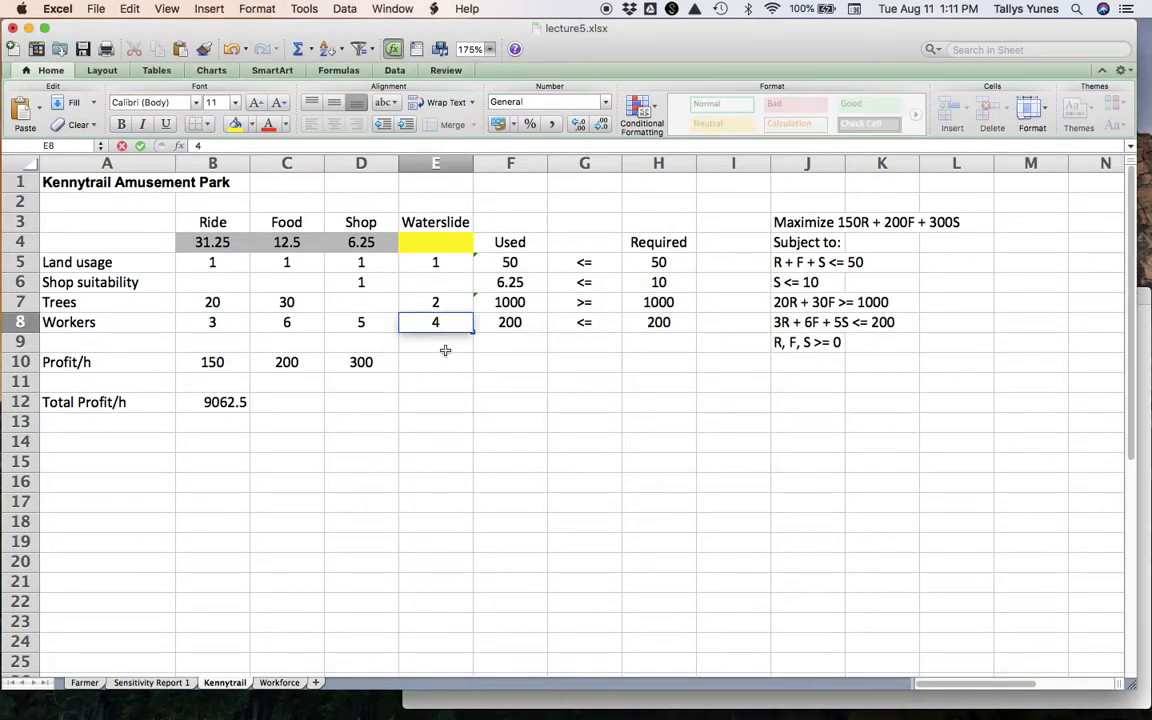
key("Return")
key("Up")
key("Up")
key("Up")
key("Up")
key("Down")
key("Down")
key("Down")
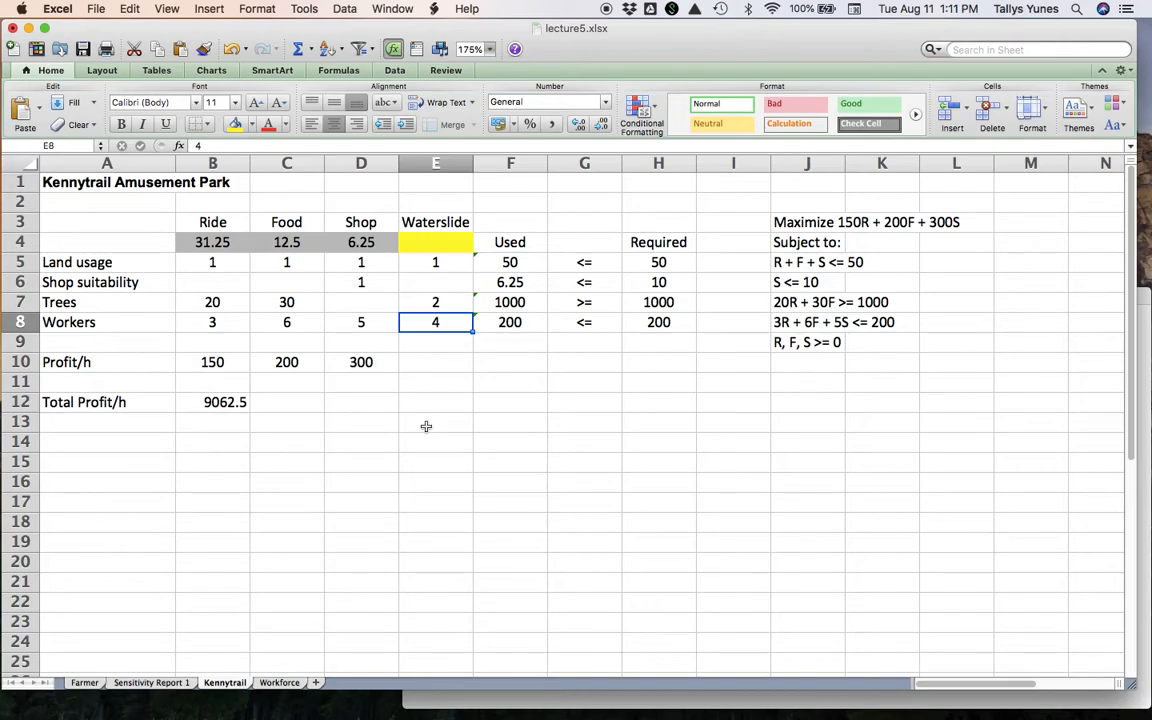
Enter a centered "?" in E10 as the waterslide's unknown profit per hour.
left_click(436, 369)
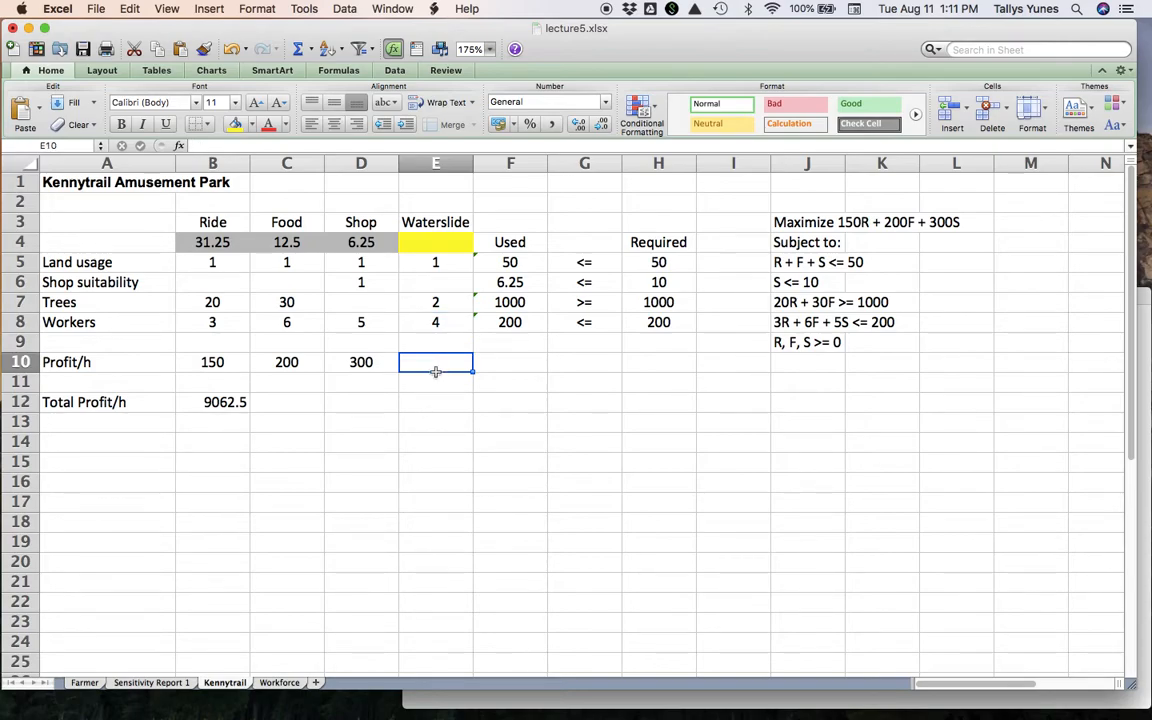
type("?")
key("Return")
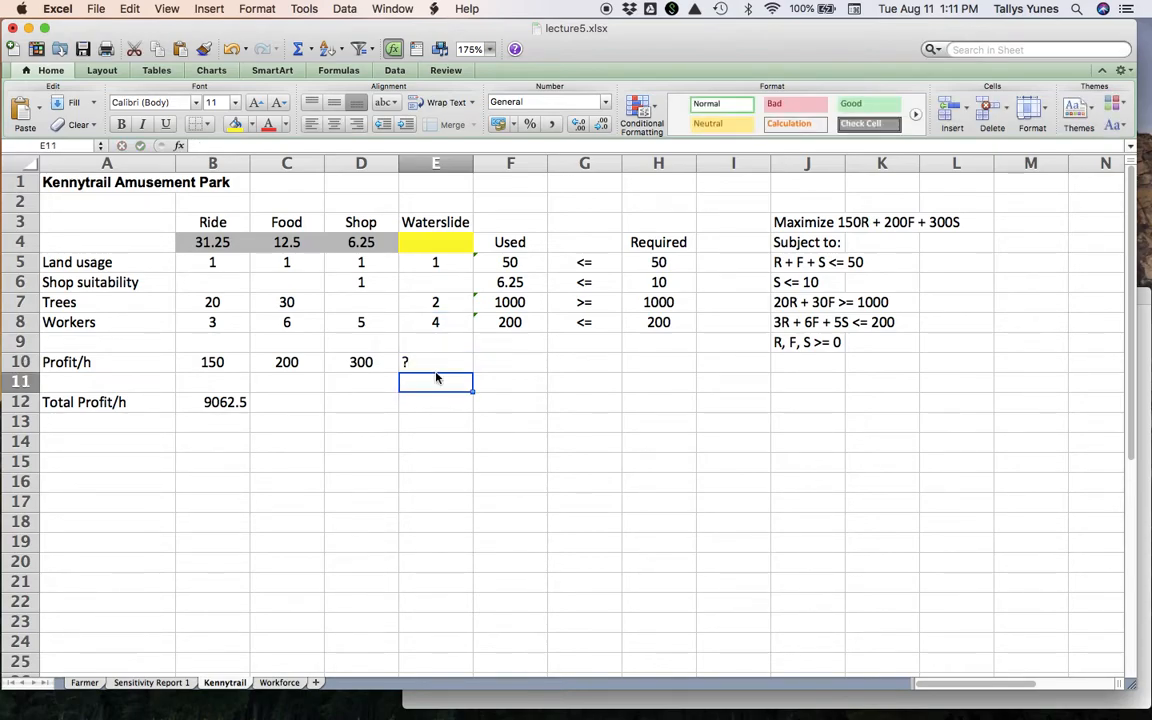
key("Up")
left_click(334, 124)
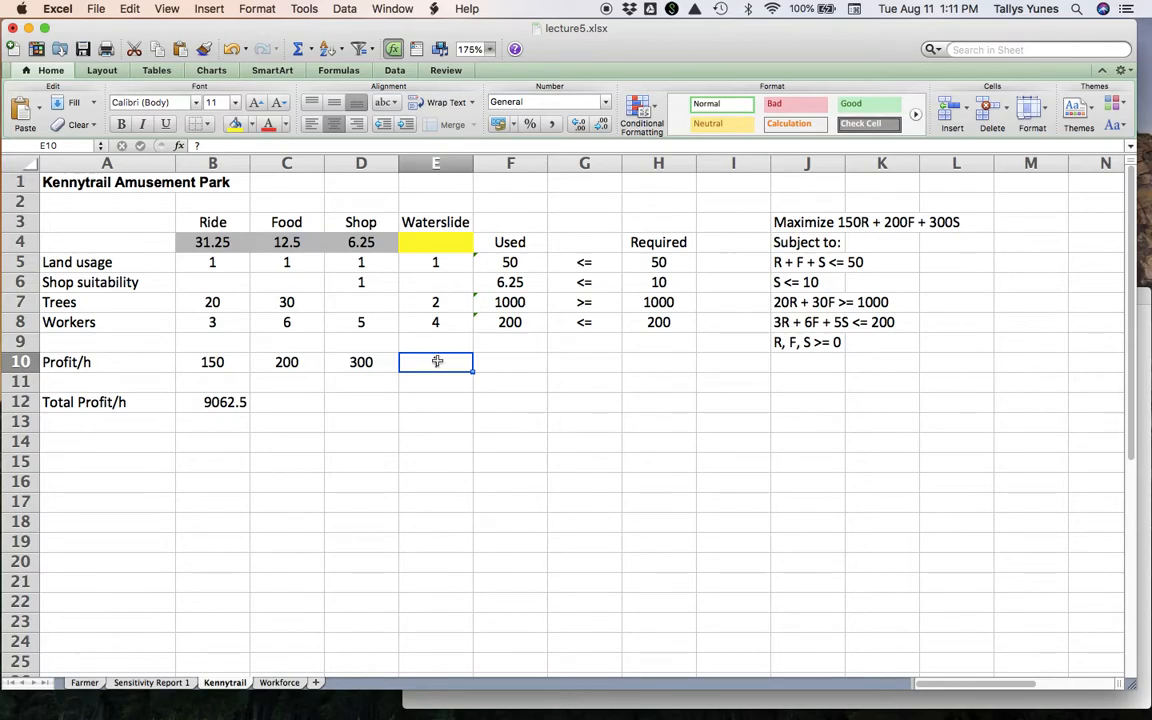
Label E13 "Reduced cost" and enter "?" below it in E14.
left_click(439, 423)
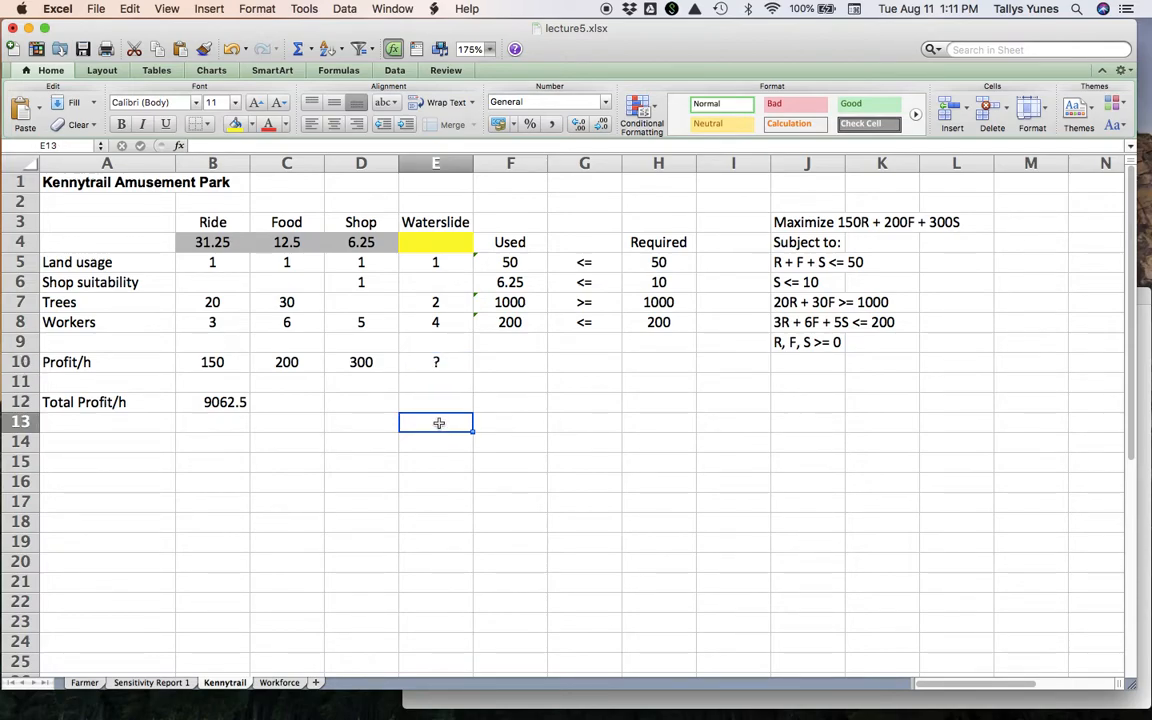
type("Reduced cost")
key("Tab")
key("Down")
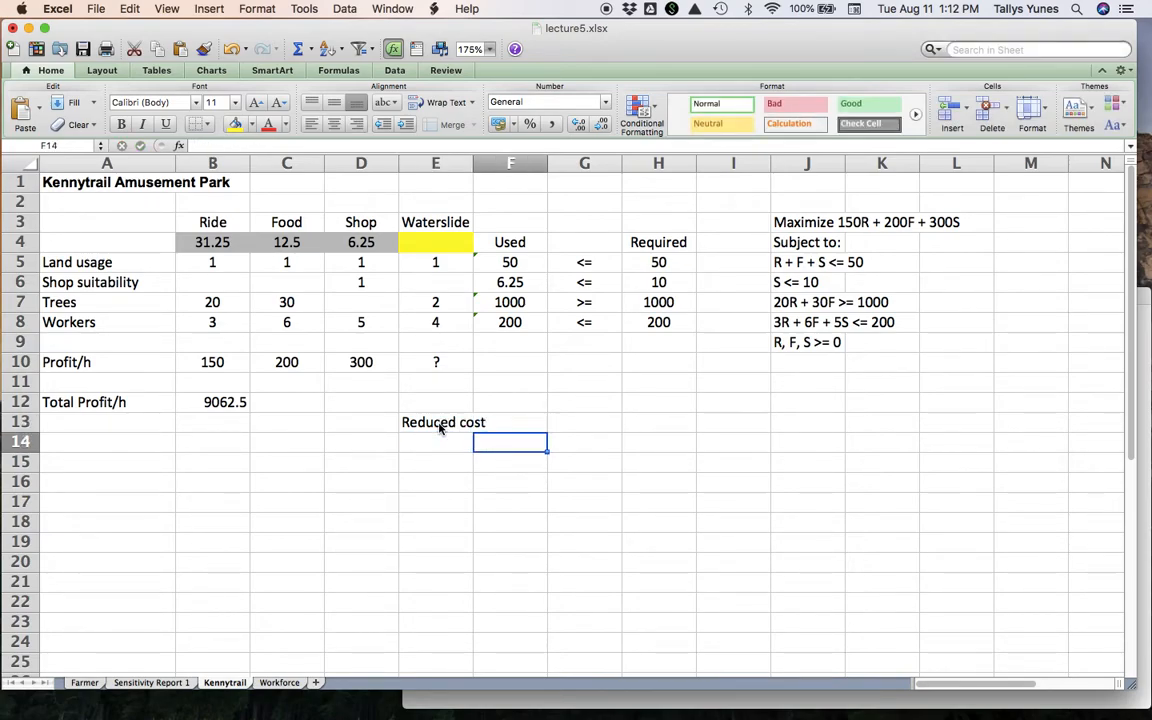
key("Left")
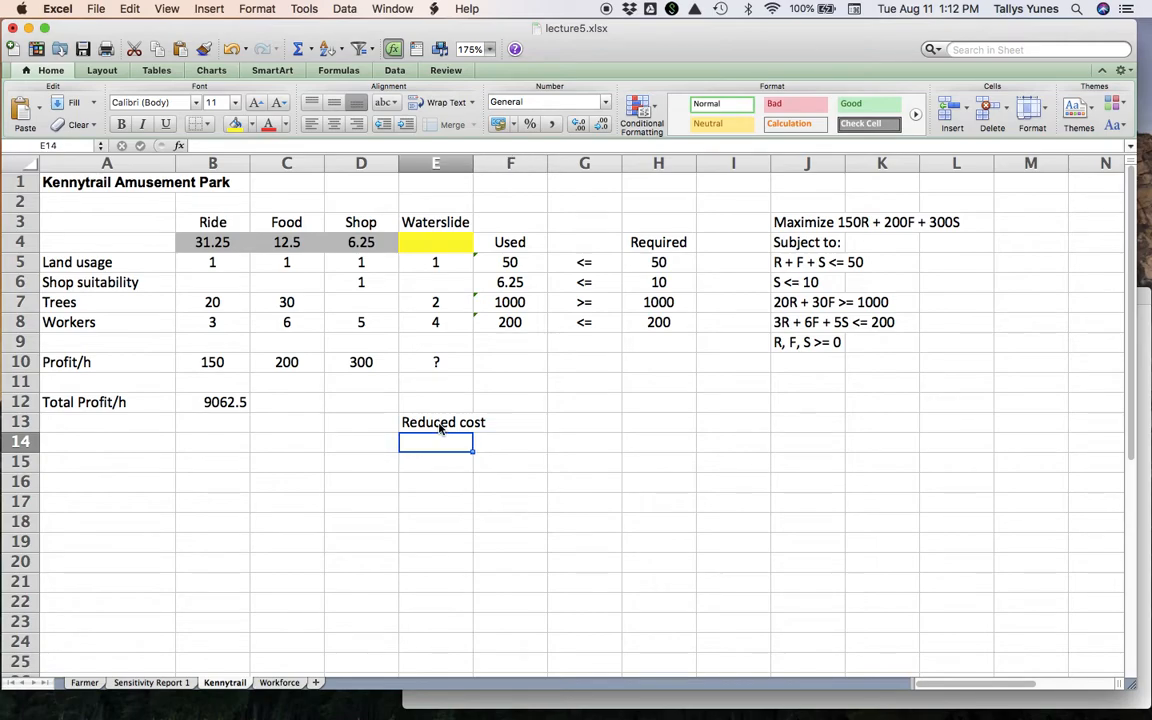
type("?")
key("Tab")
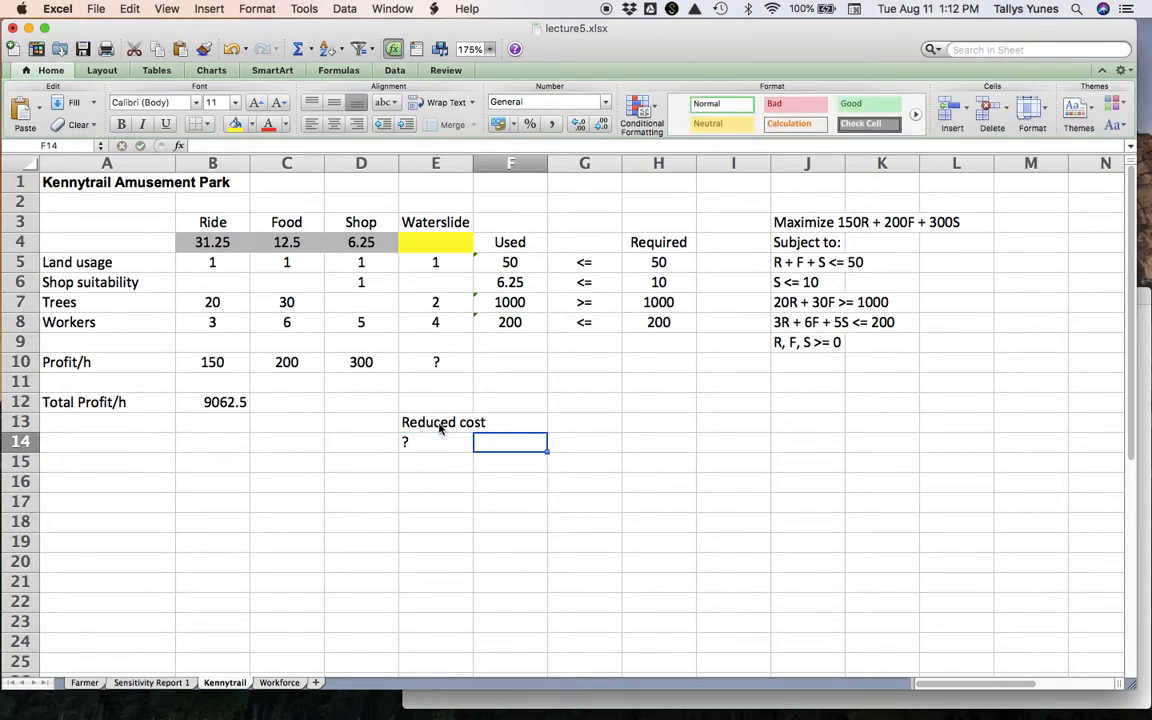
Enter a minus sign in F14 and center the cells E14:I15.
type("-")
key("Tab")
key("Left")
key("Left")
key("shift+Down")
key("shift+Right")
key("shift+Right")
key("shift+Right")
key("shift+Right")
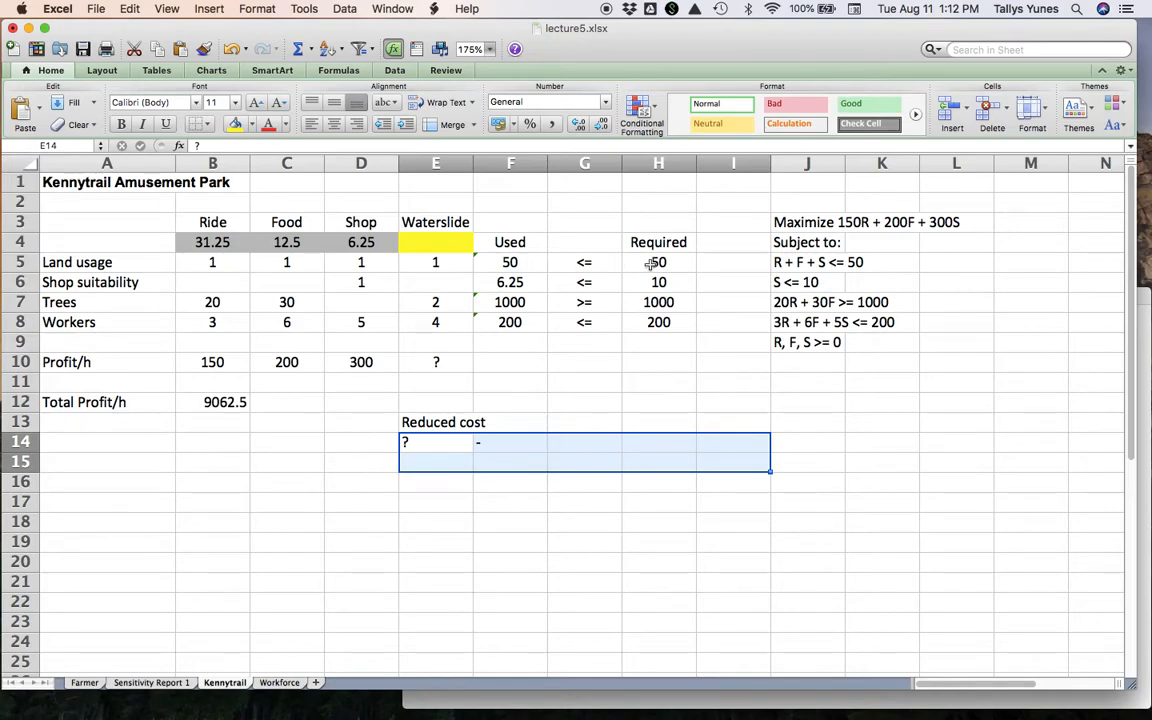
left_click(335, 125)
Begin a SUMPRODUCT formula in G14 with the waterslide coefficients E5:E8 as its first array.
left_click(589, 443)
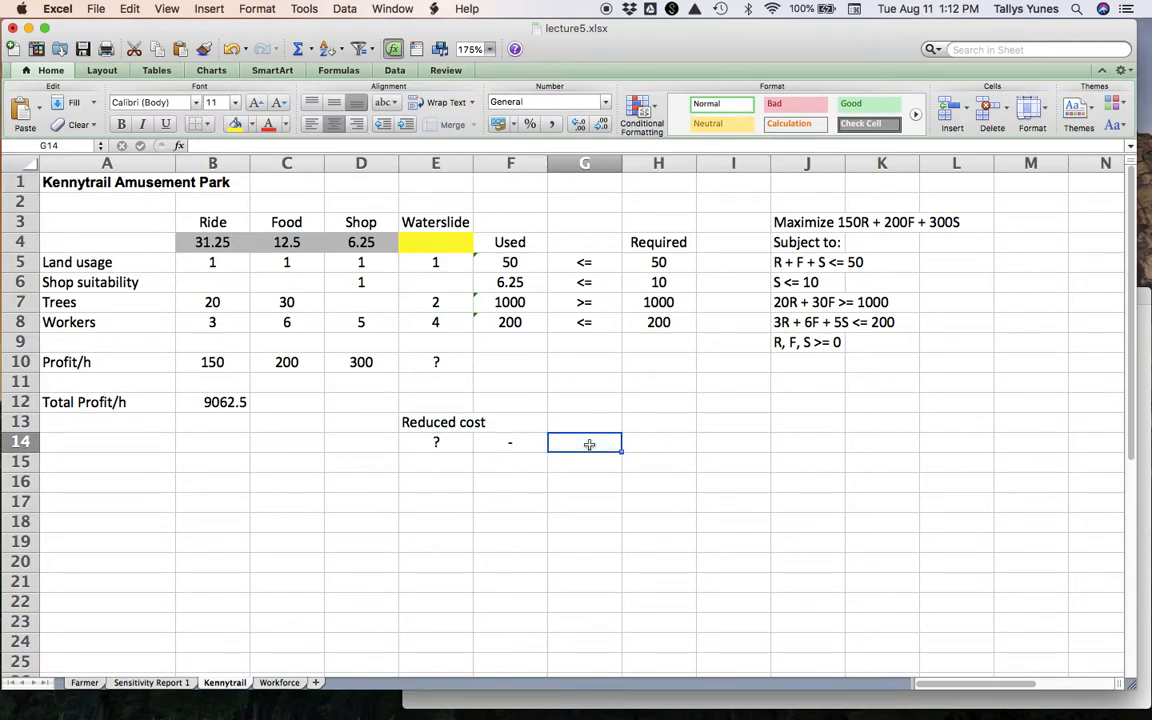
type("=")
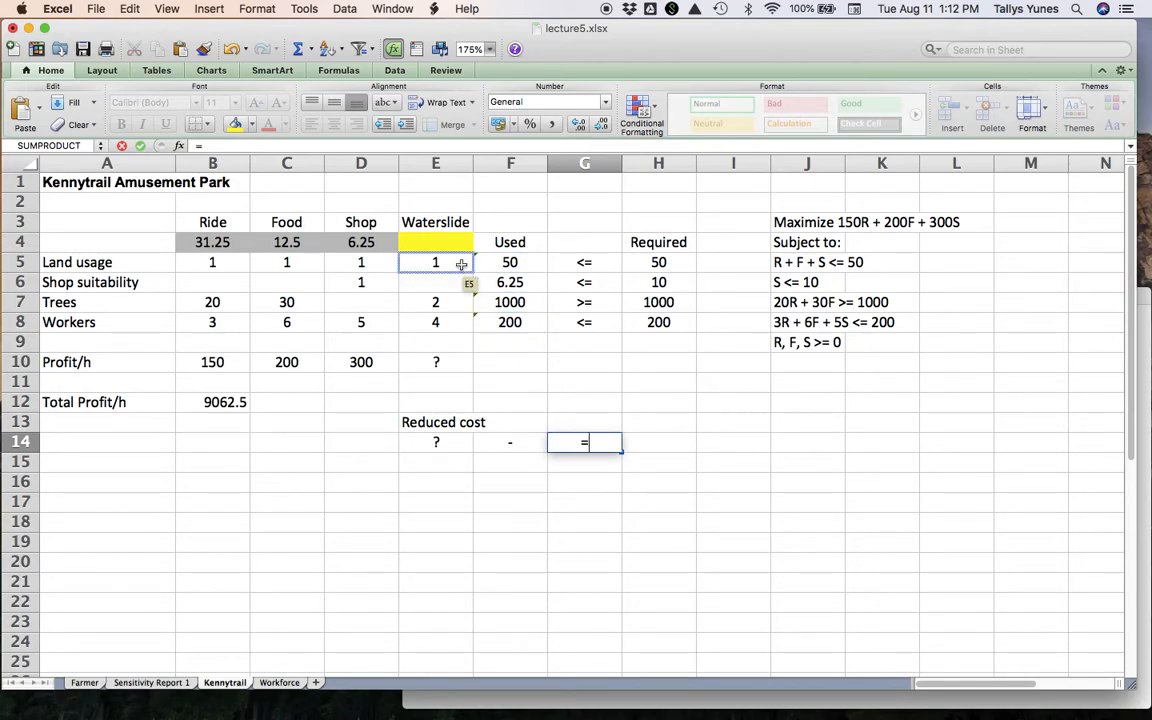
type("sum")
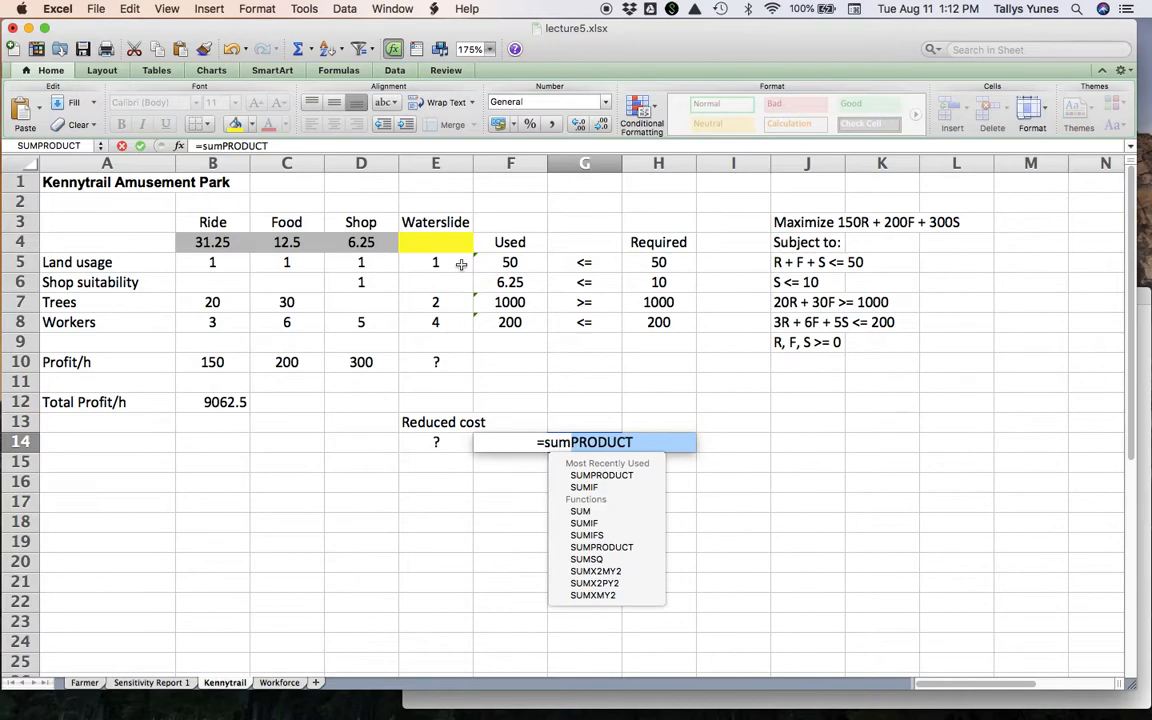
type("produc")
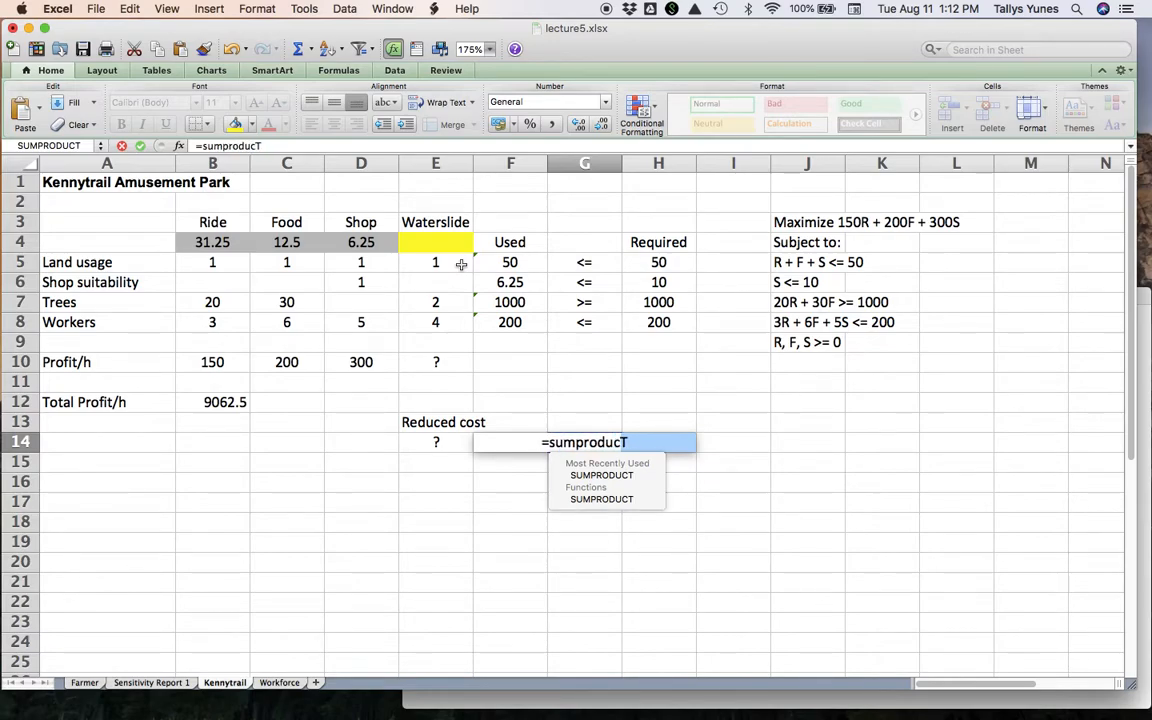
key("BackSpace")
type("(")
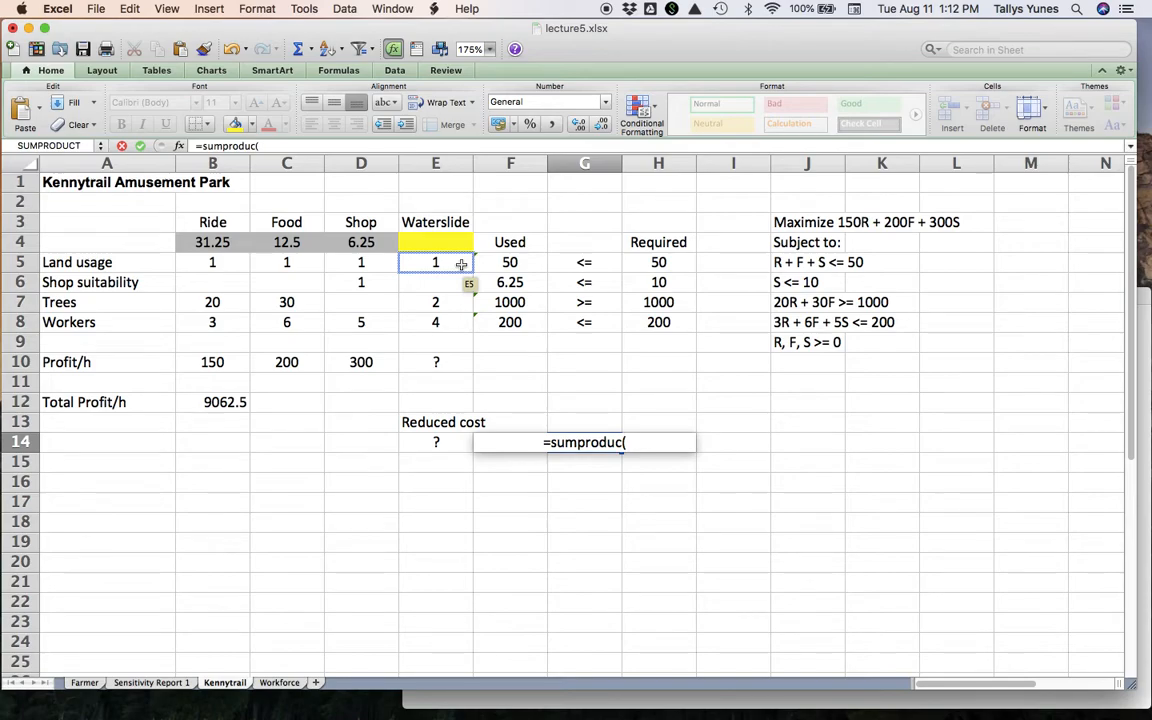
left_click_drag(461, 264, 457, 321)
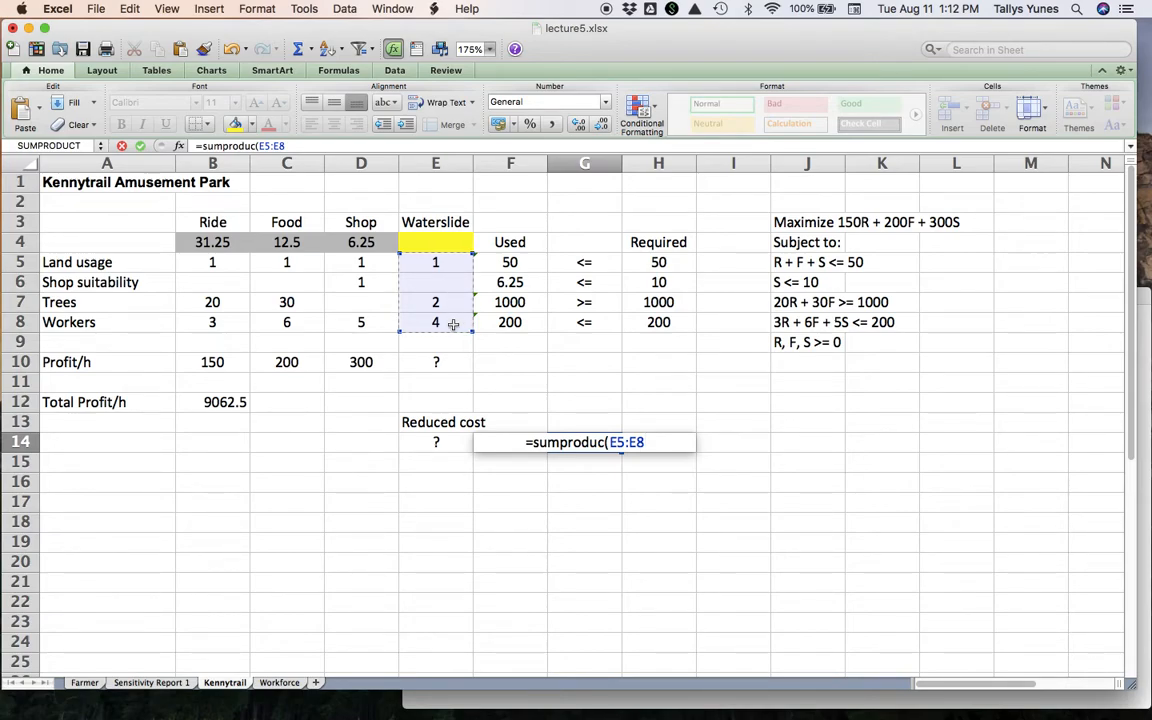
type(",")
left_click(152, 681)
left_click(398, 507)
left_click(398, 574)
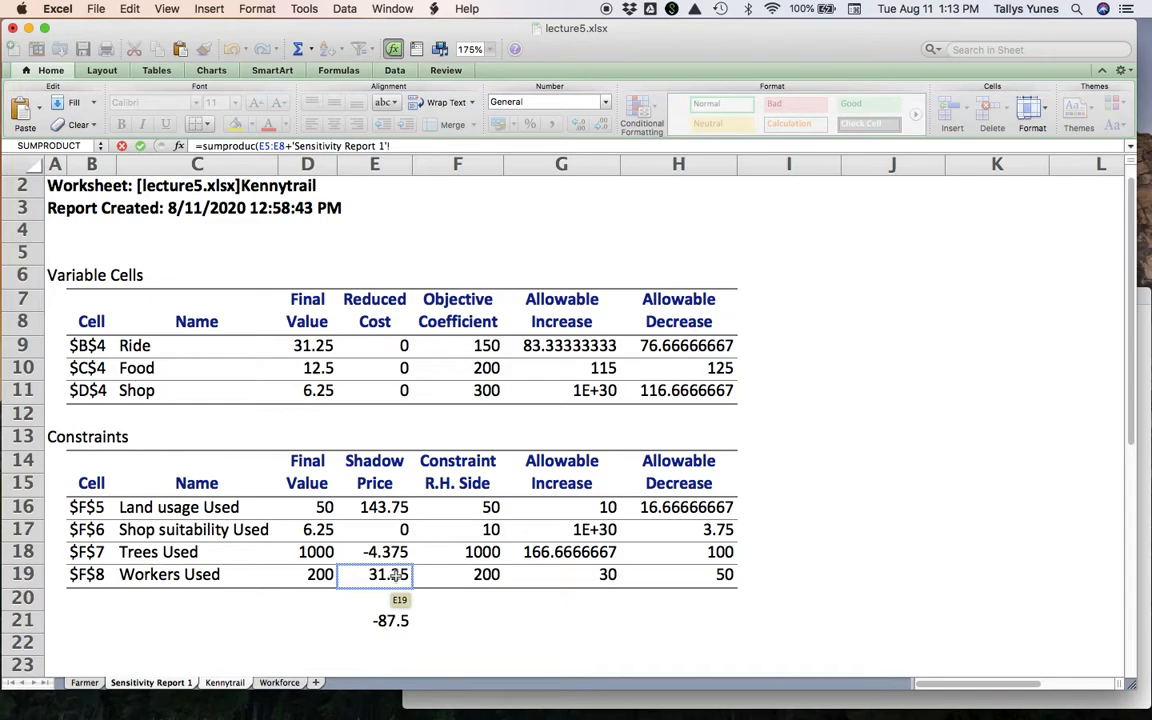
left_click(224, 681)
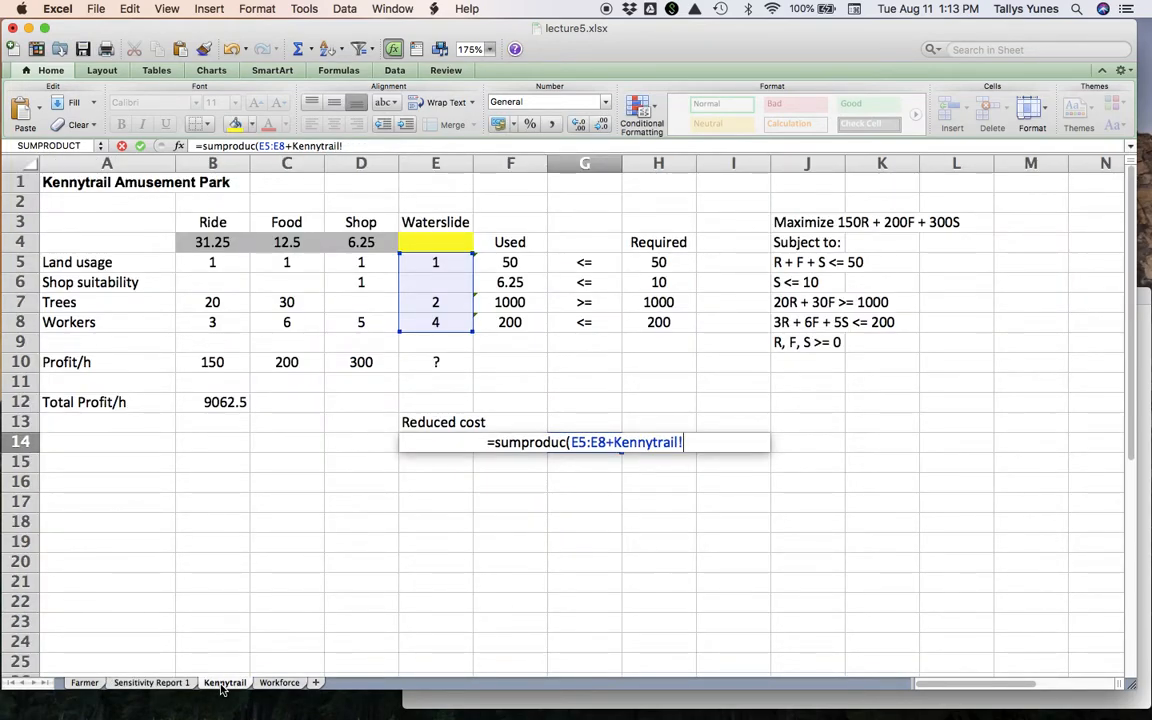
key("BackSpace")
key("BackSpace")
key("BackSpace")
key("BackSpace")
key("BackSpace")
key("BackSpace")
key("BackSpace")
key("BackSpace")
key("BackSpace")
key("BackSpace")
key("BackSpace")
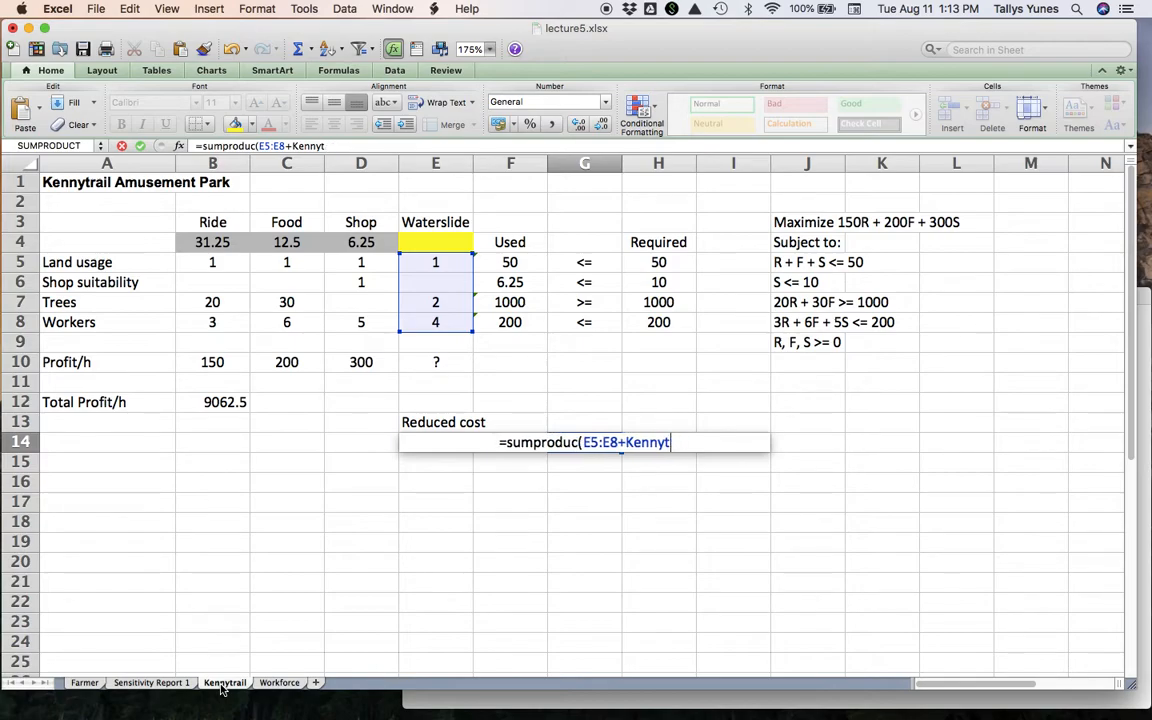
key("BackSpace")
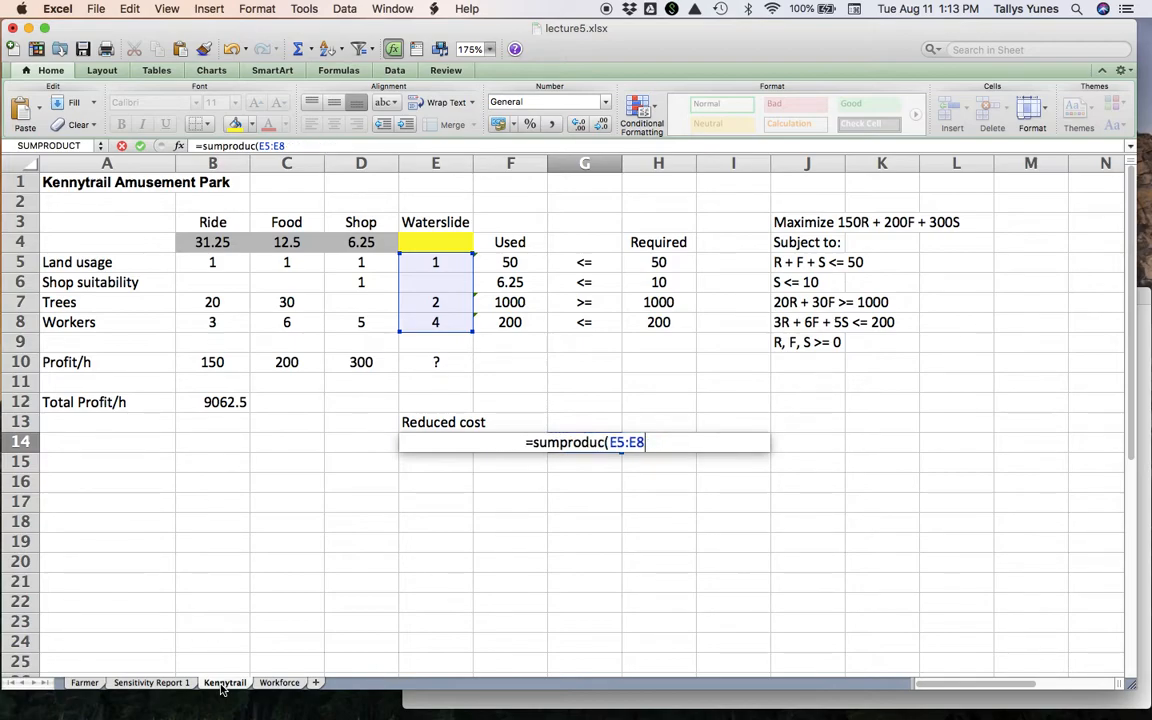
Try to complete the G14 formula with the shadow prices E16:E19 from Sensitivity Report 1 as the second array.
type(",")
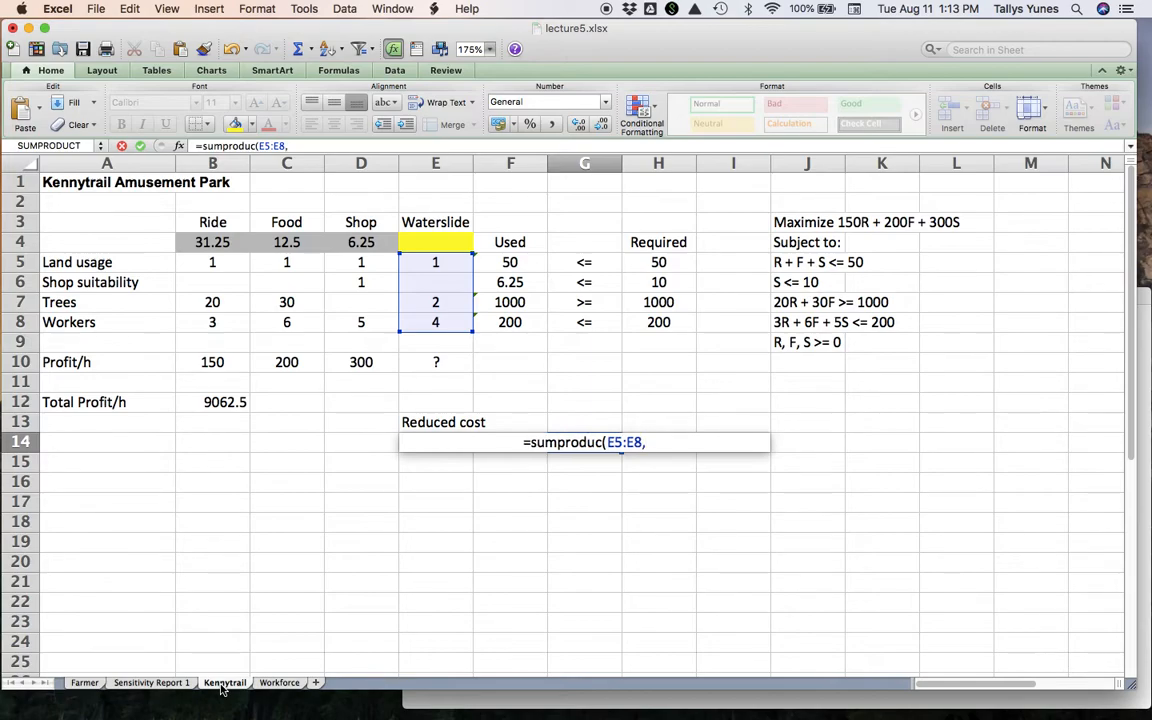
left_click(151, 682)
left_click_drag(370, 507, 386, 574)
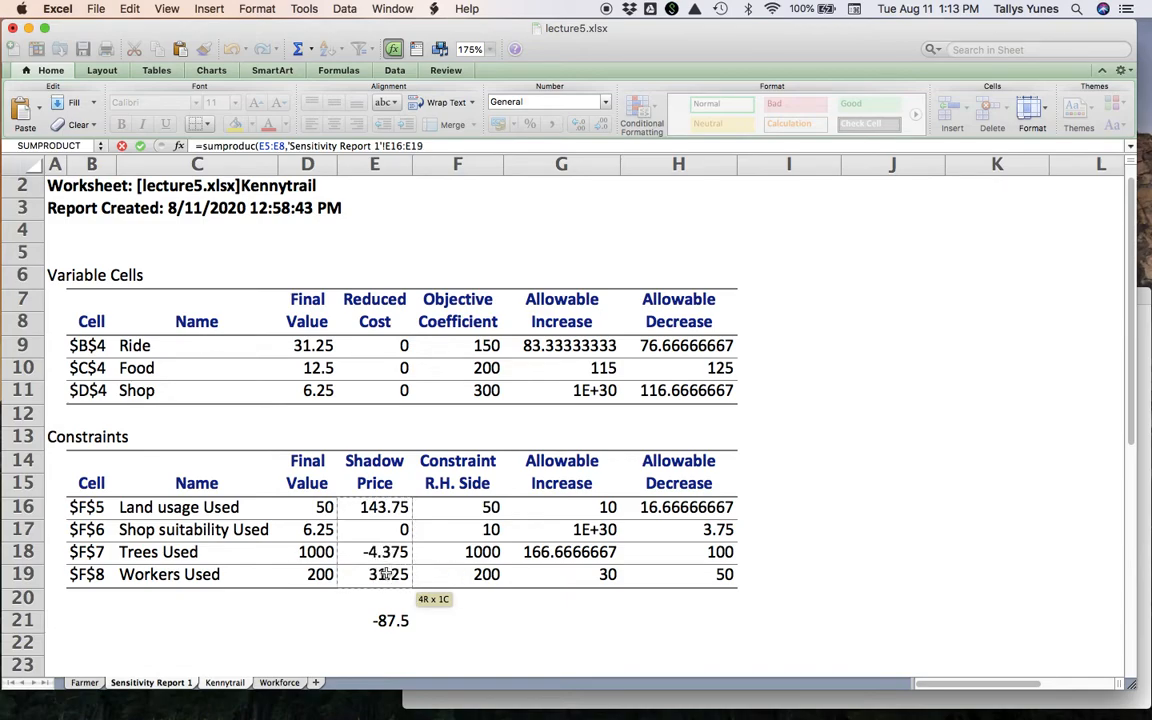
type("+")
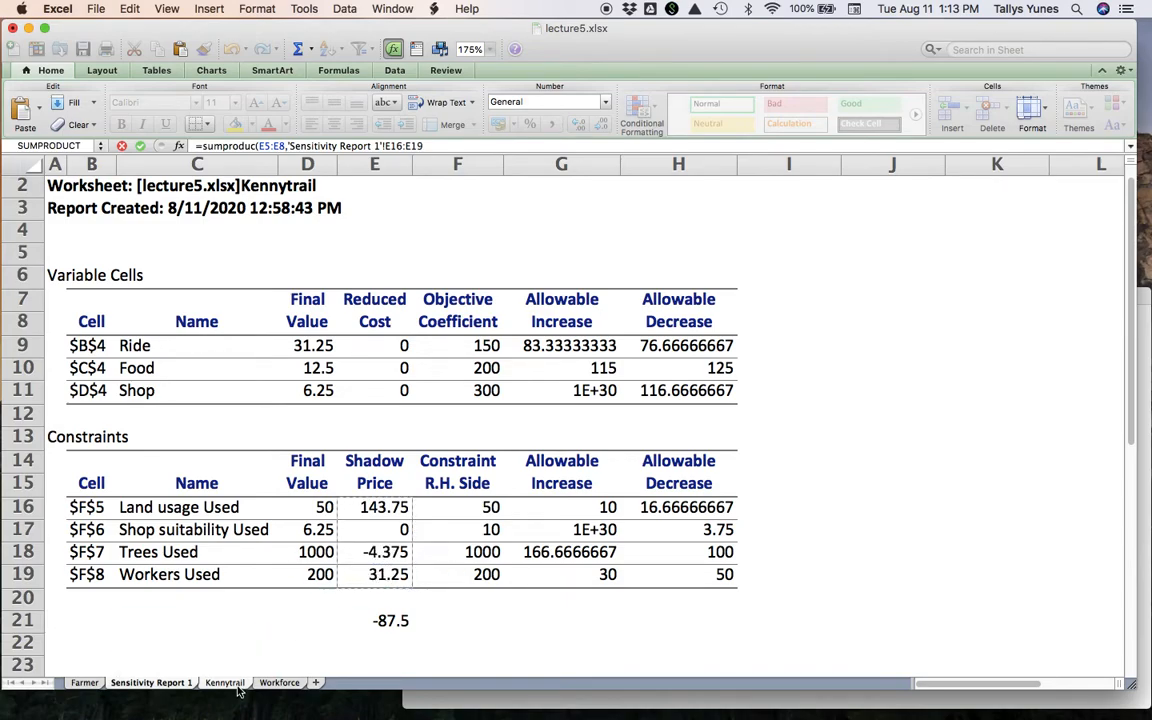
left_click(225, 682)
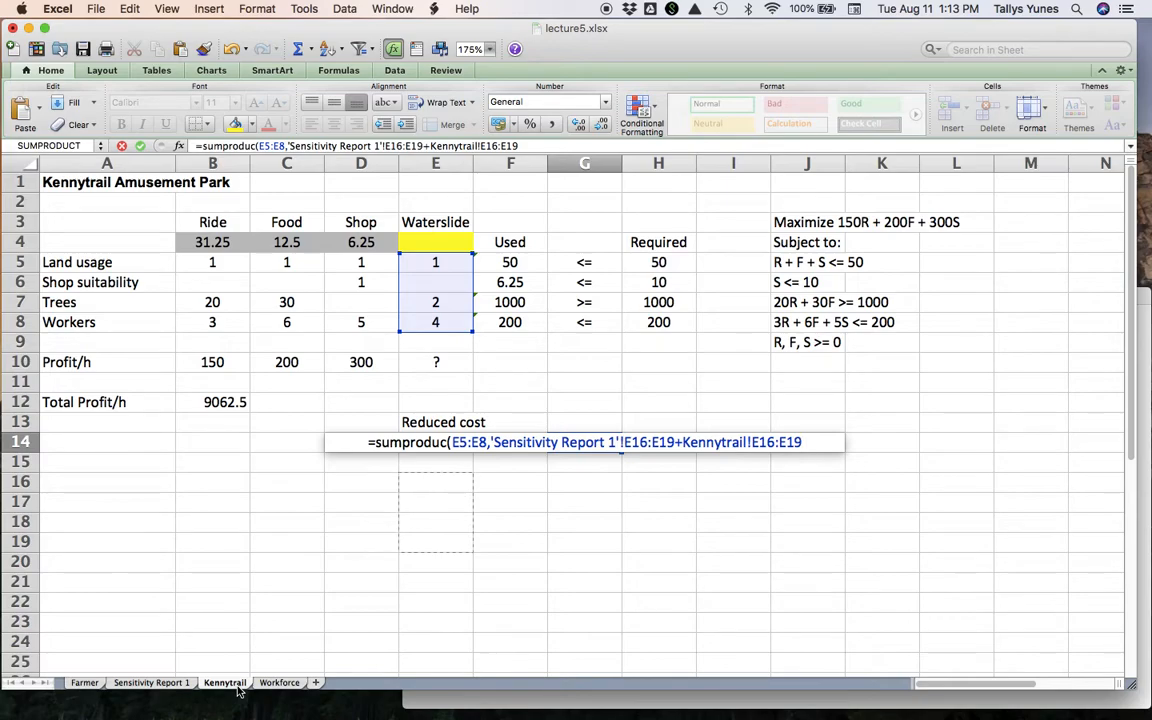
type(")")
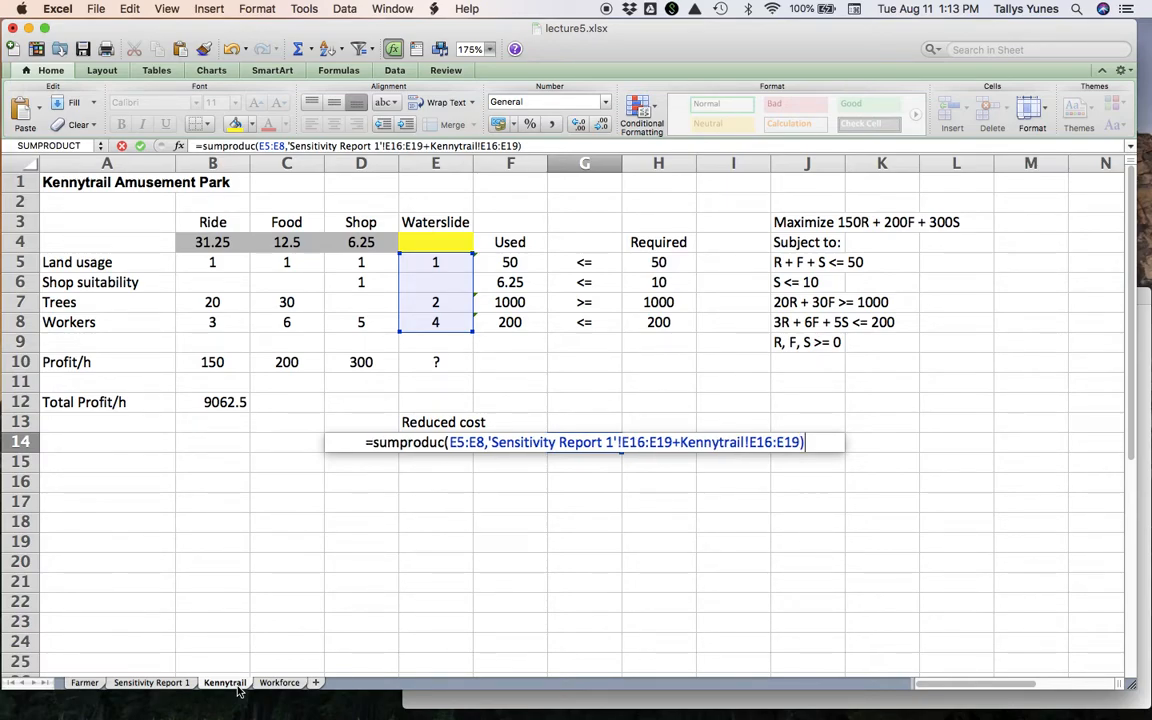
key("Return")
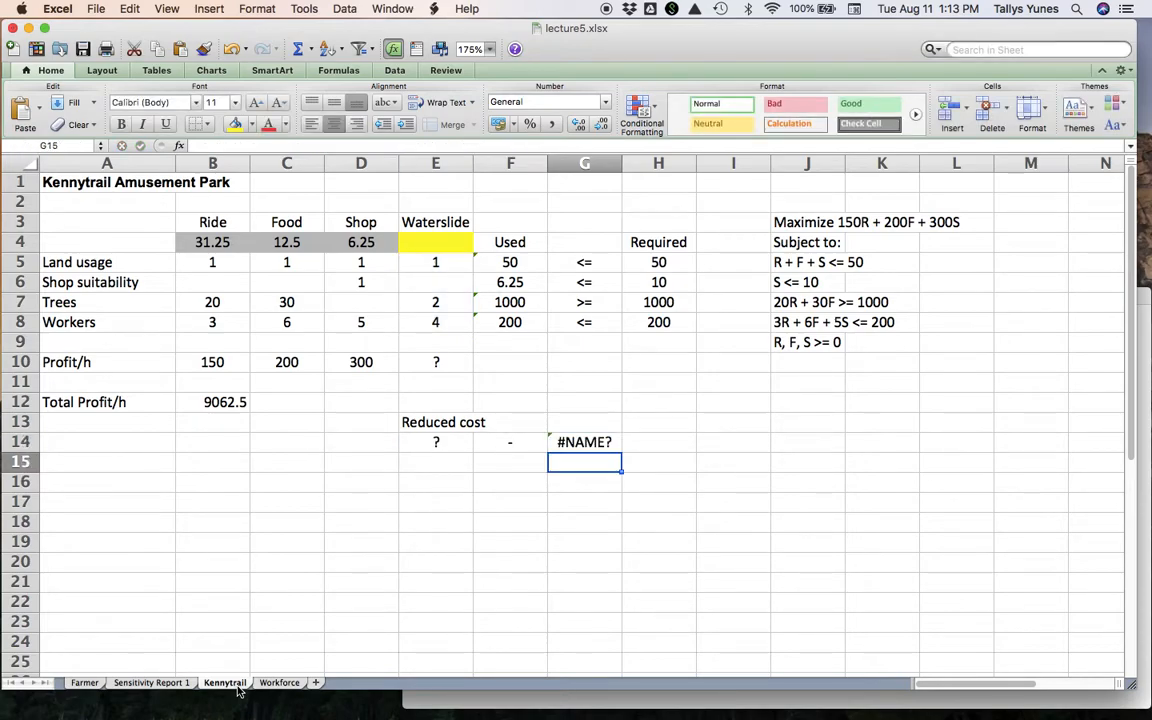
key("Up")
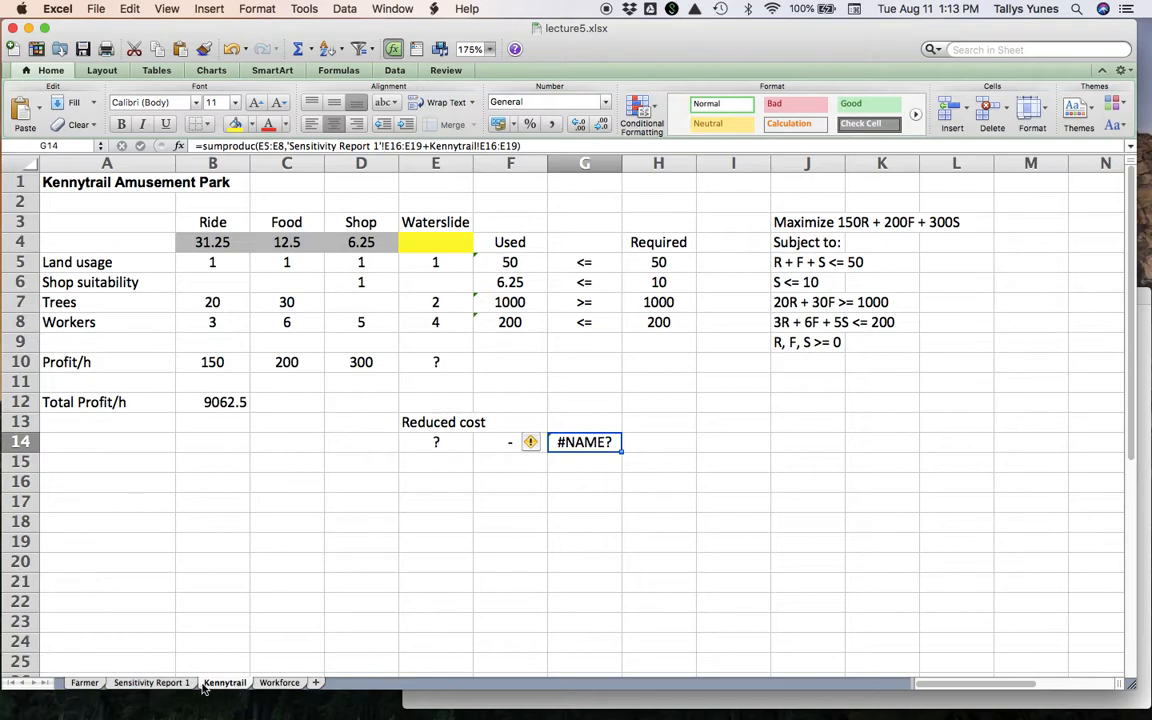
Copy the constraint shadow prices E16:E19 from Sensitivity Report 1 into I5:I8 of the Kennytrail sheet.
key("ctrl+Page_Up")
left_click(390, 505)
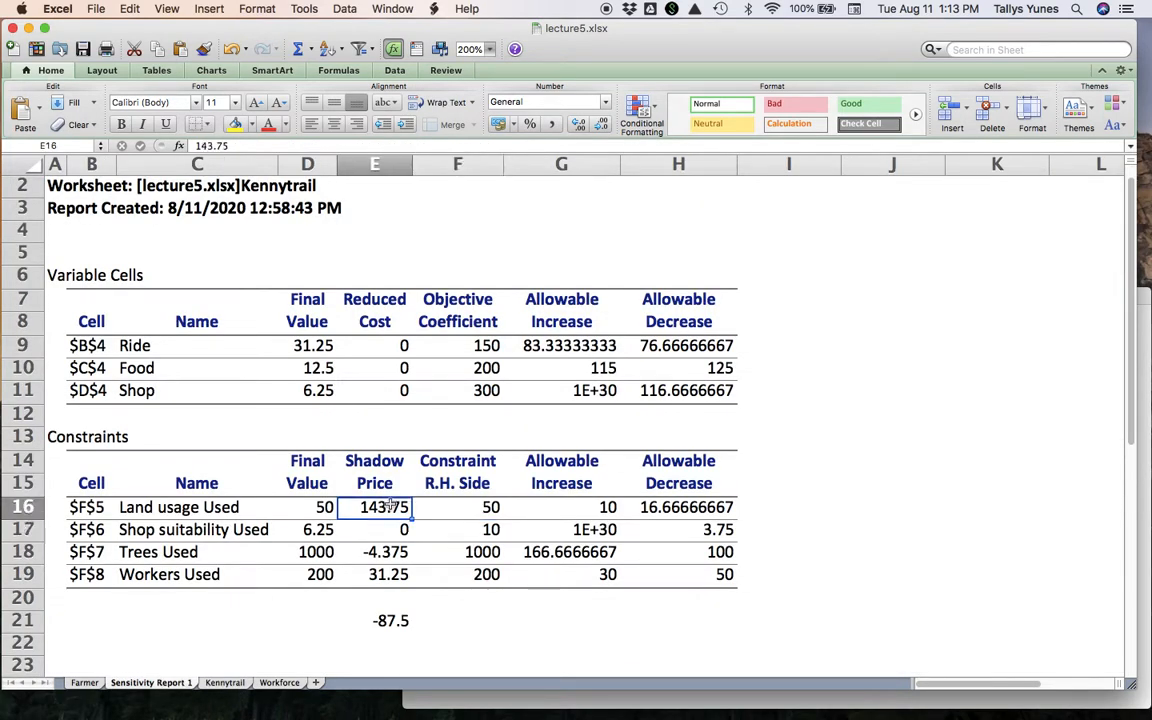
key("shift+Down")
key("shift+Down")
key("shift+Down")
key("super+c")
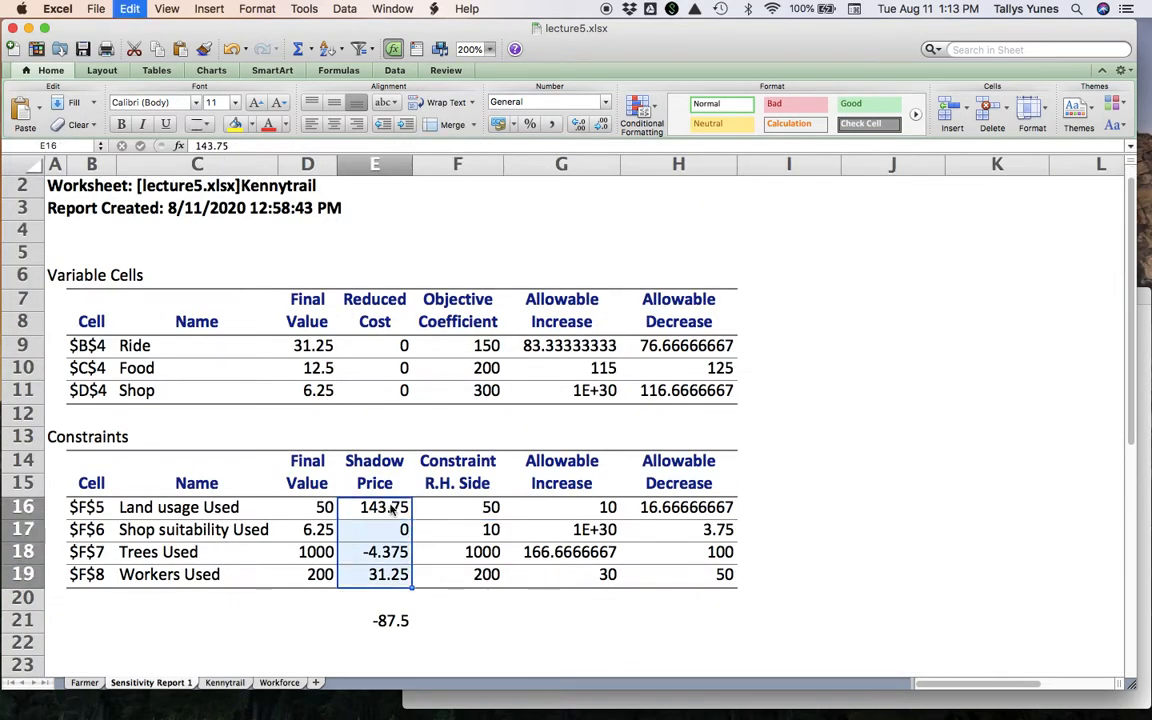
left_click(228, 683)
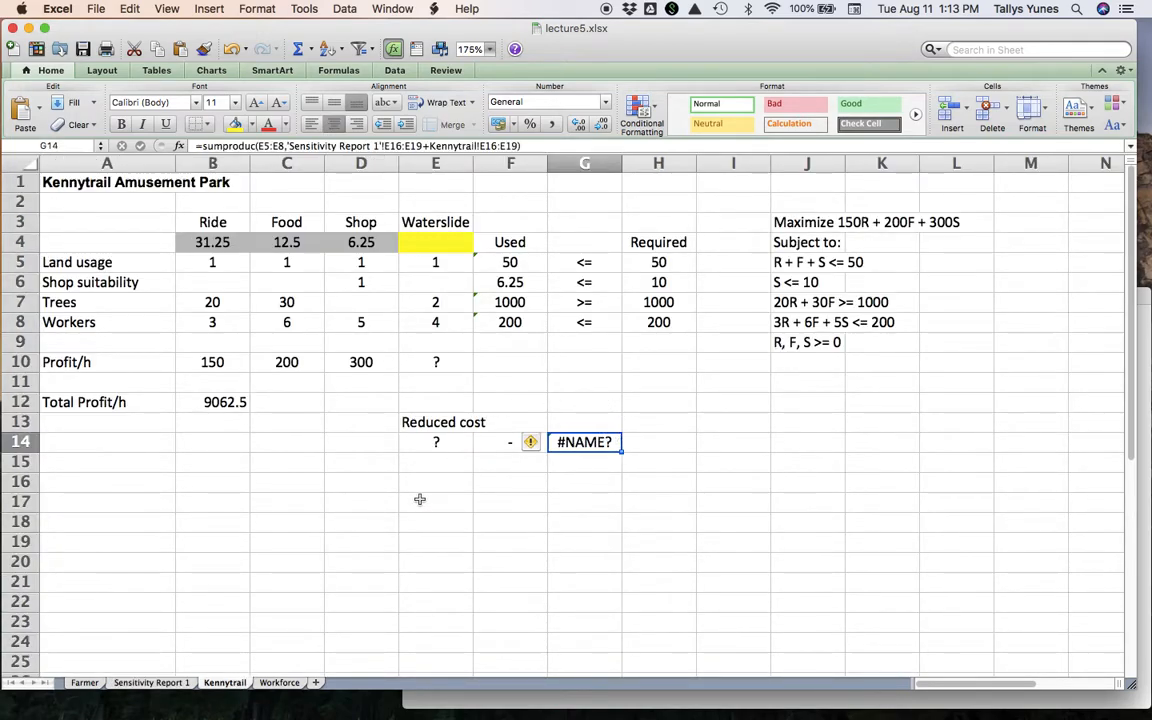
left_click(727, 263)
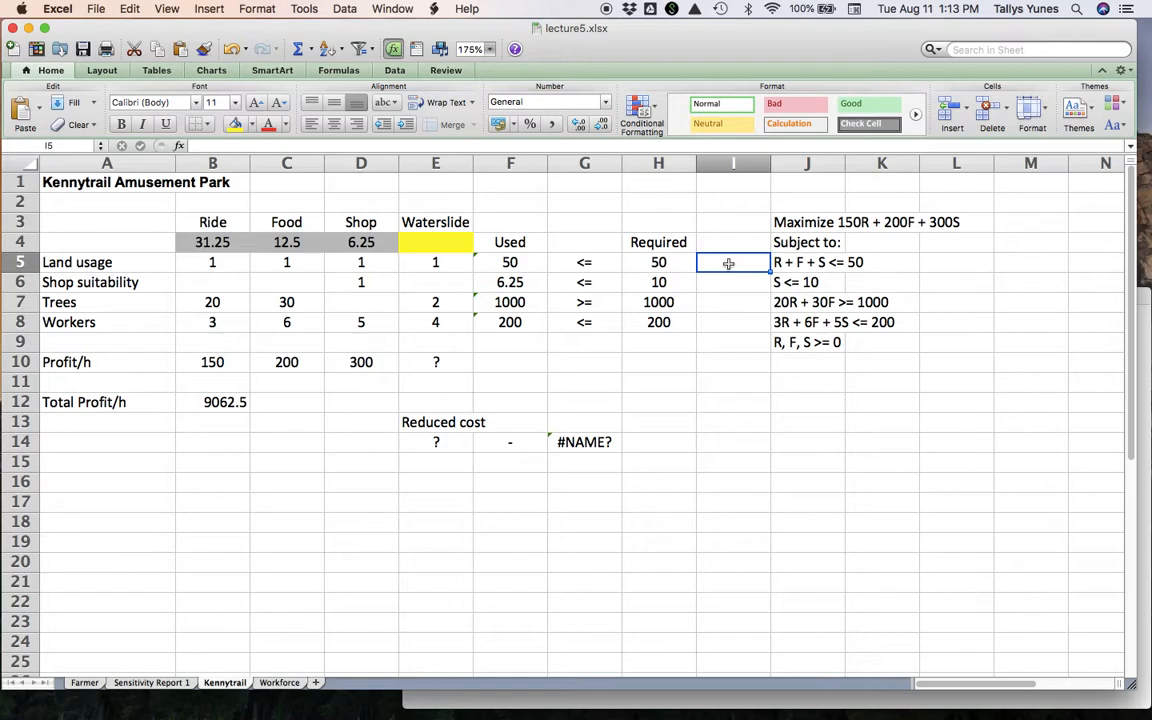
key("super+v")
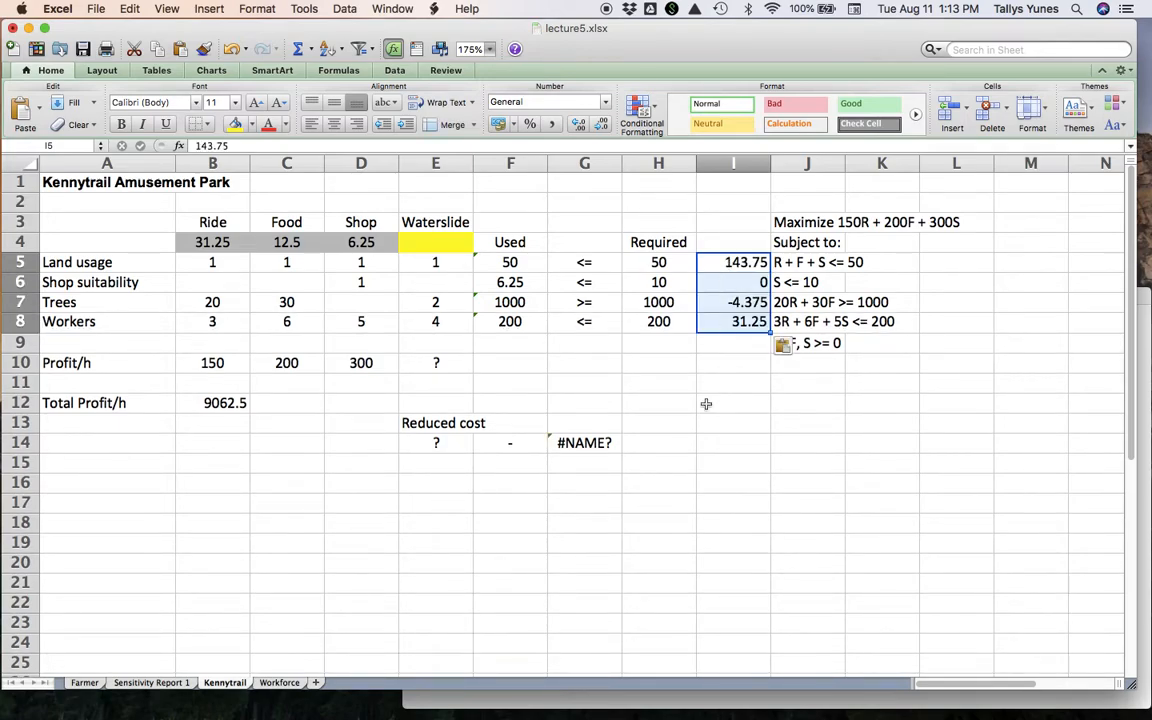
Replace the formula in G14 with =SUMPRODUCT(E5:E8,I5:I8), combining the waterslide coefficients with the copied shadow prices.
left_click(609, 442)
type("=sumr")
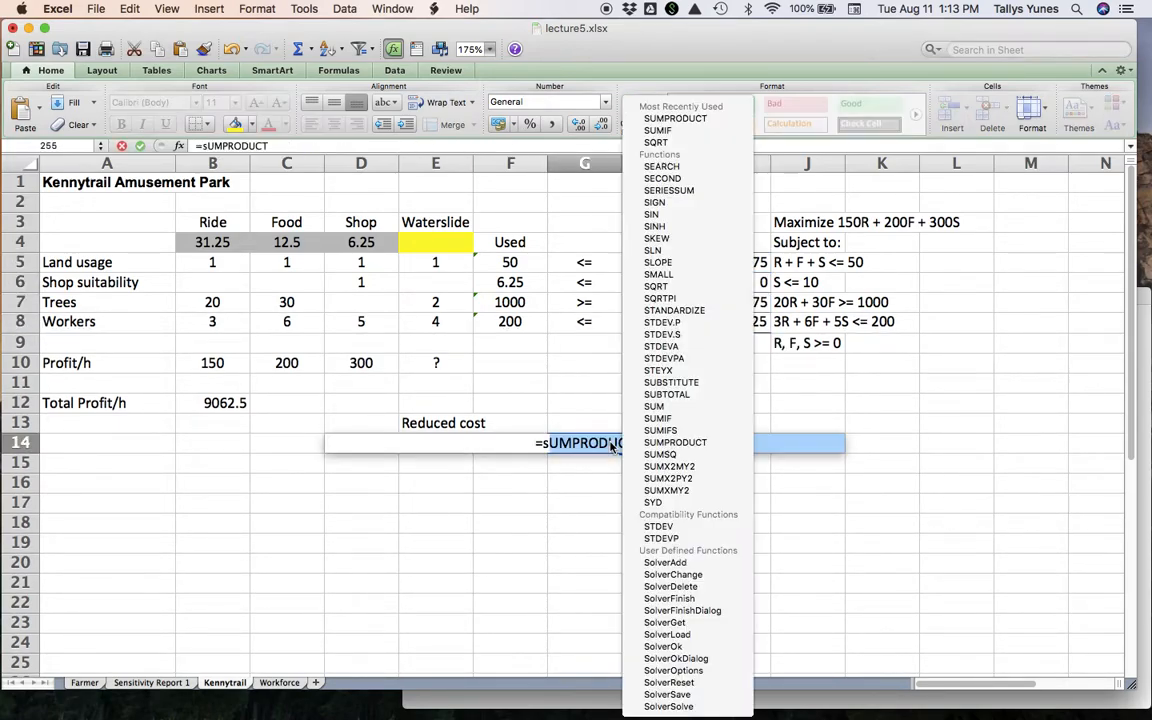
type("pdoc")
key("BackSpace")
key("BackSpace")
key("BackSpace")
key("BackSpace")
key("BackSpace")
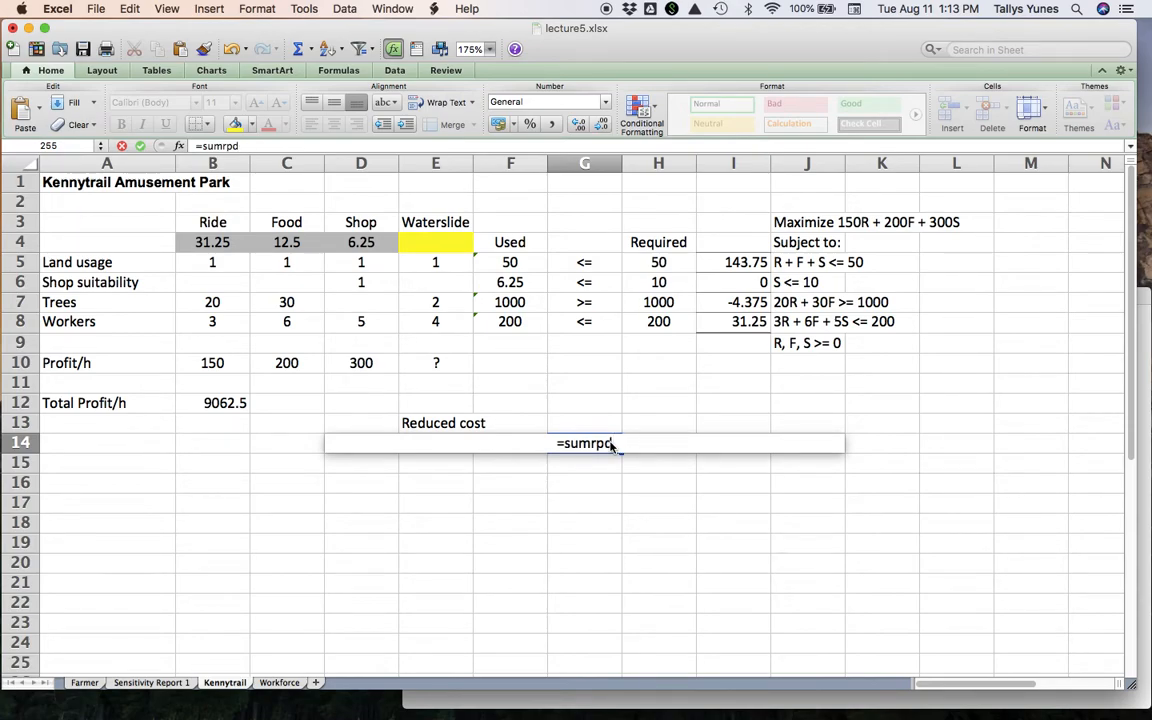
type("product(")
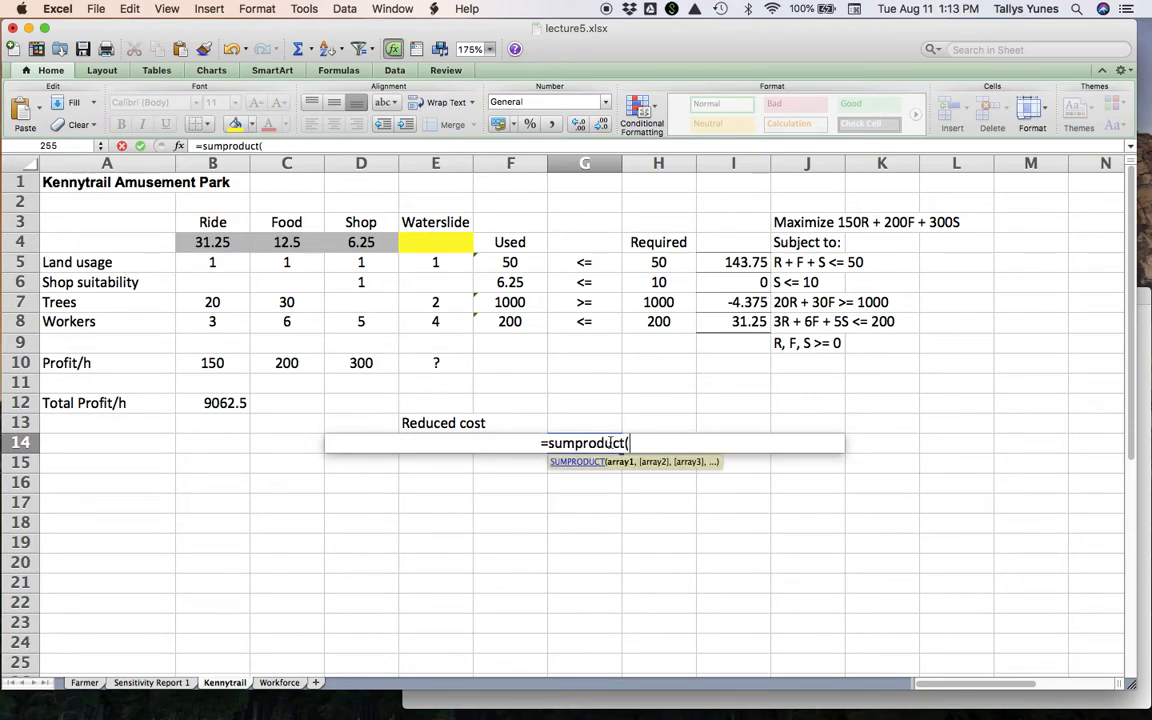
left_click_drag(438, 262, 450, 325)
type(",")
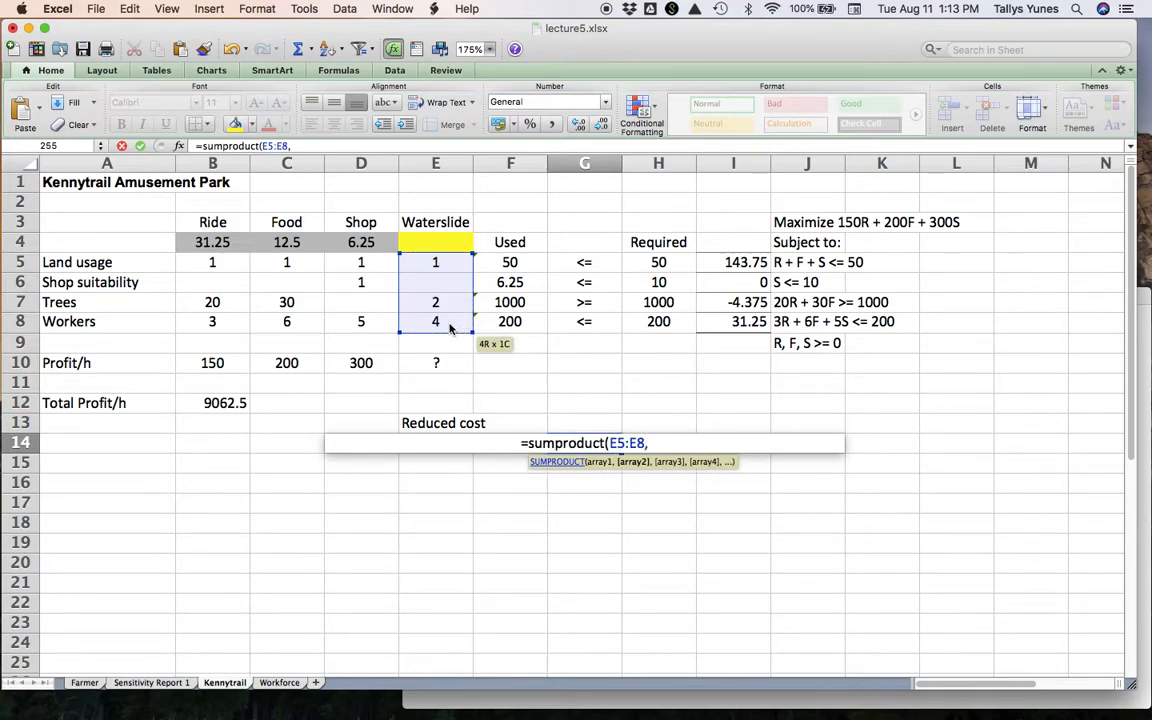
left_click(710, 262)
left_click_drag(711, 262, 718, 320)
type(")")
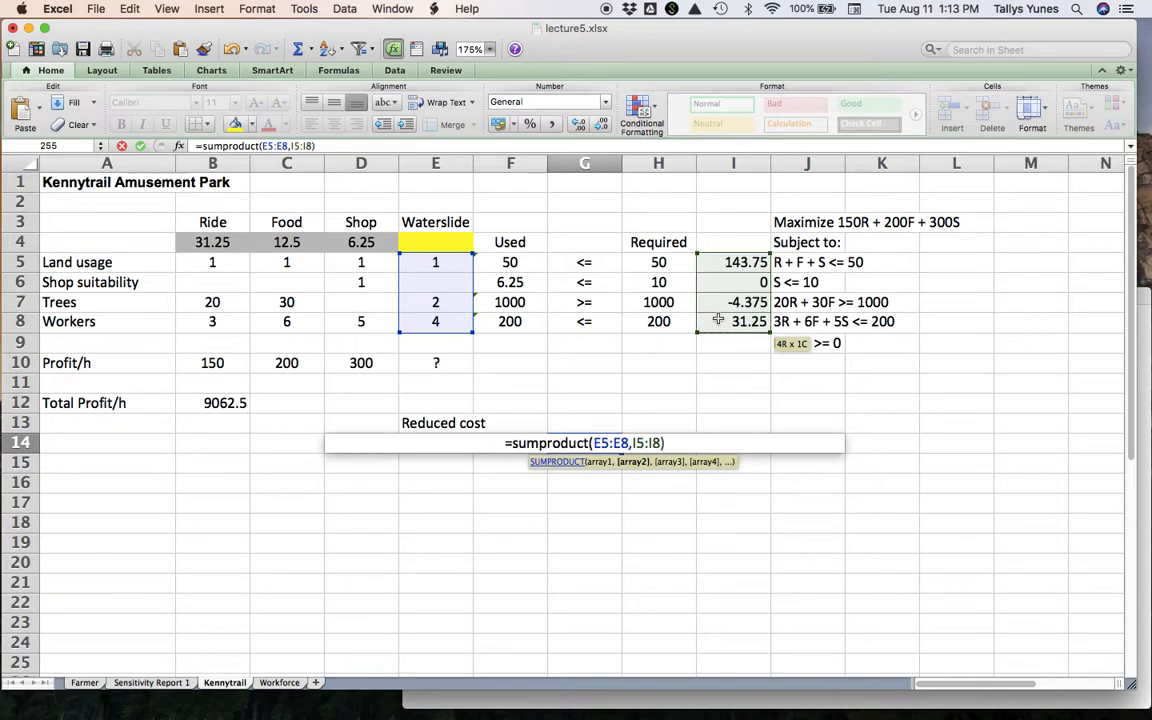
key("Return")
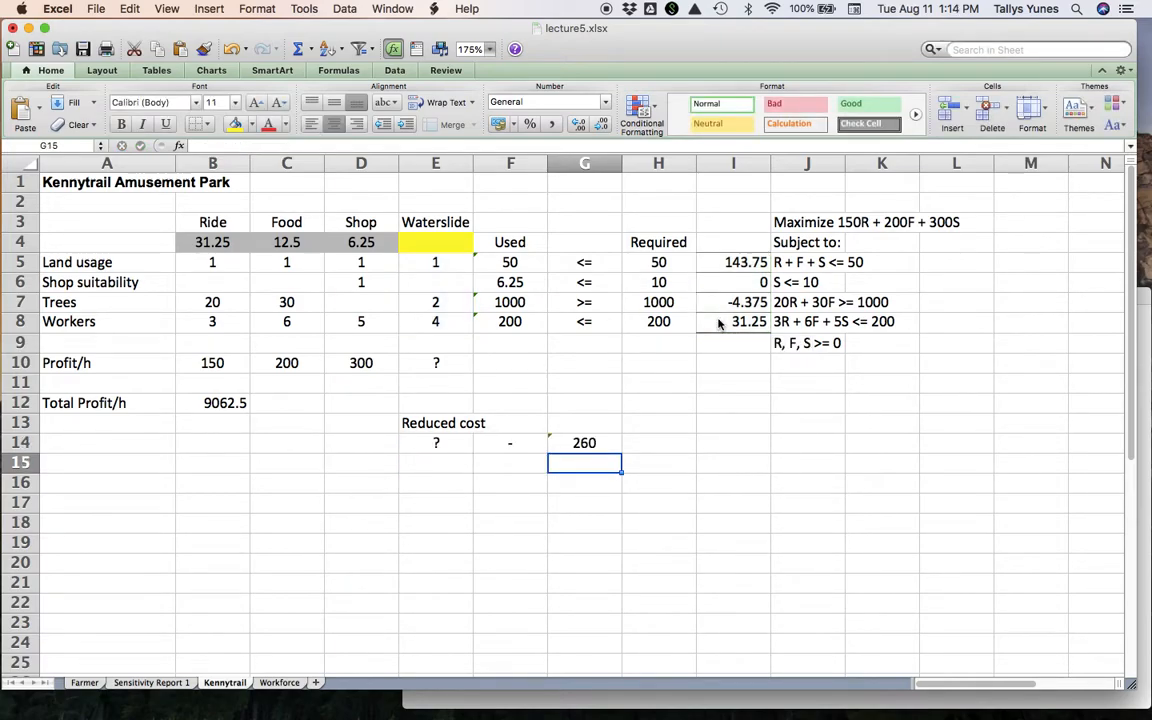
Extend the label in E13 to read "Reduced cost of waterslide".
key("Up")
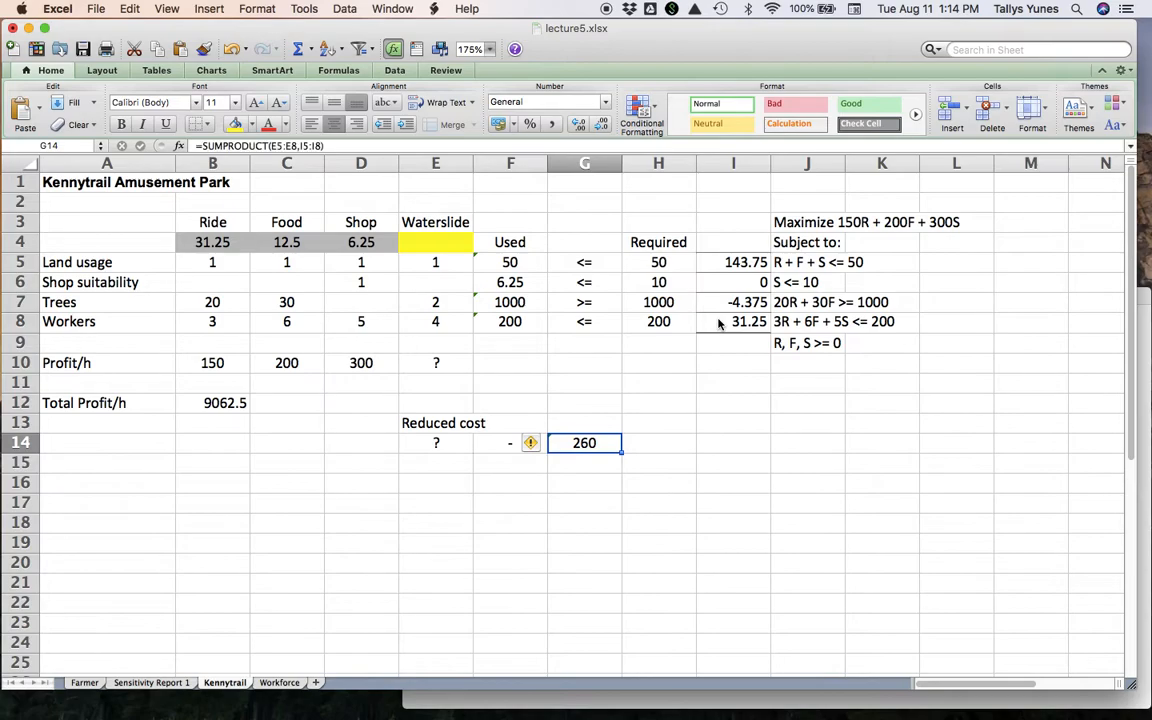
key("Left")
key("Left")
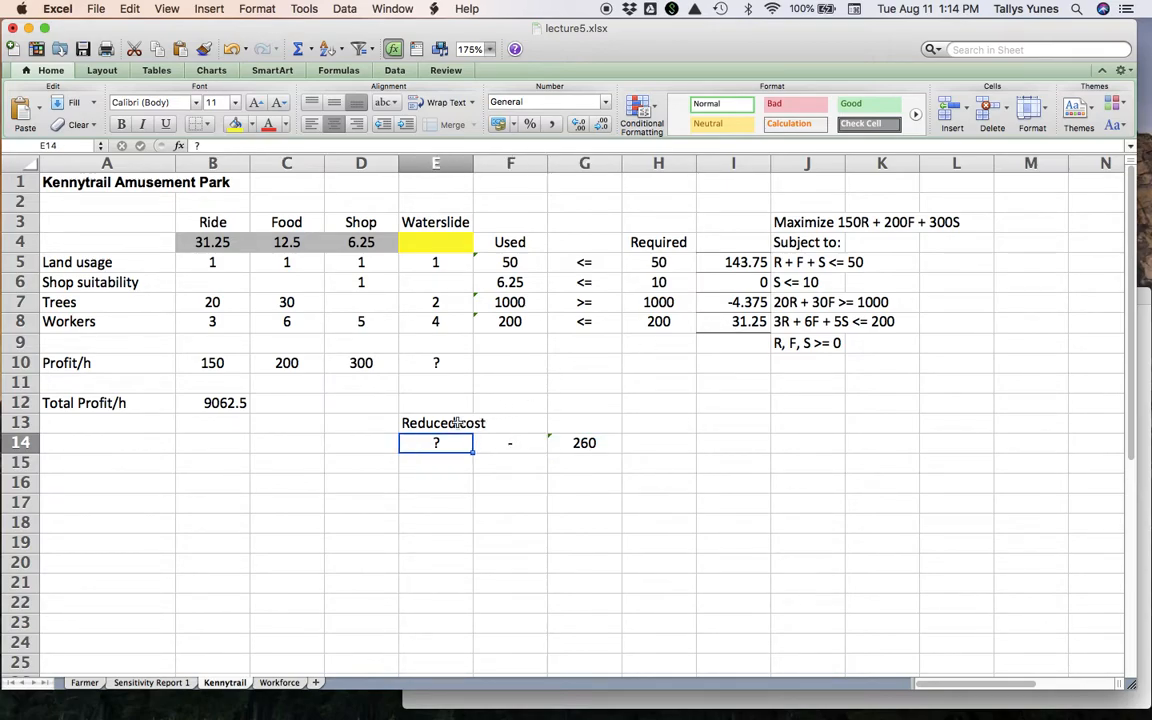
key("Up")
left_click(373, 145)
type("o")
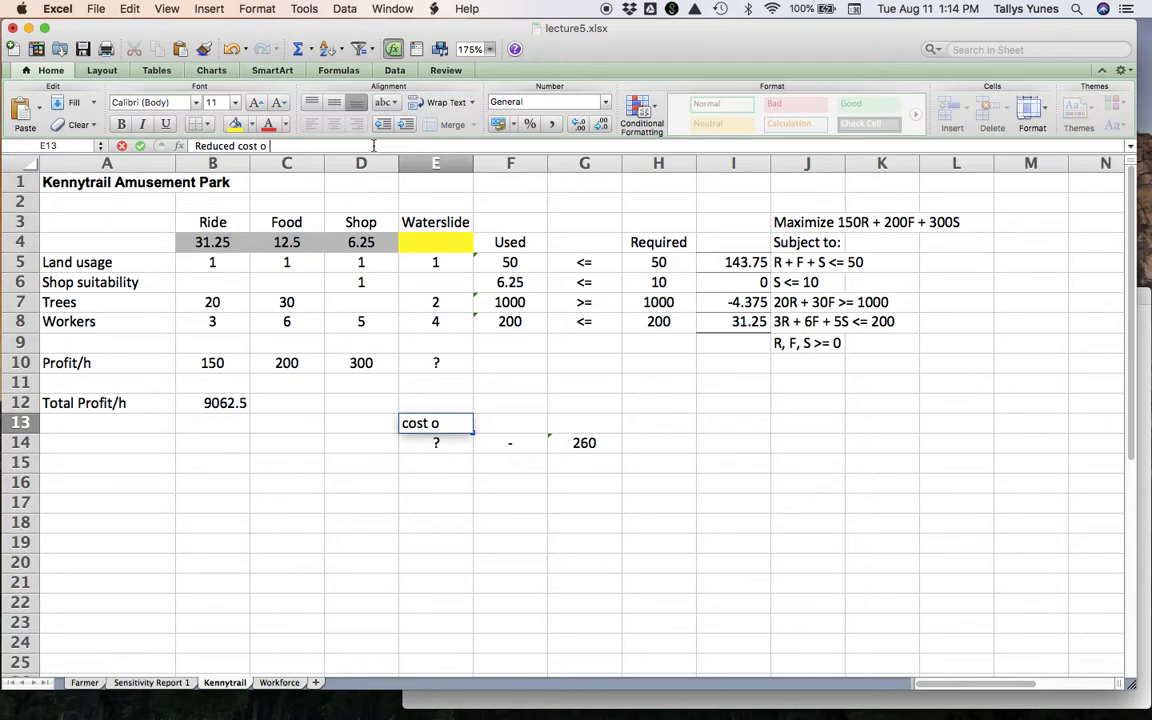
type("f water")
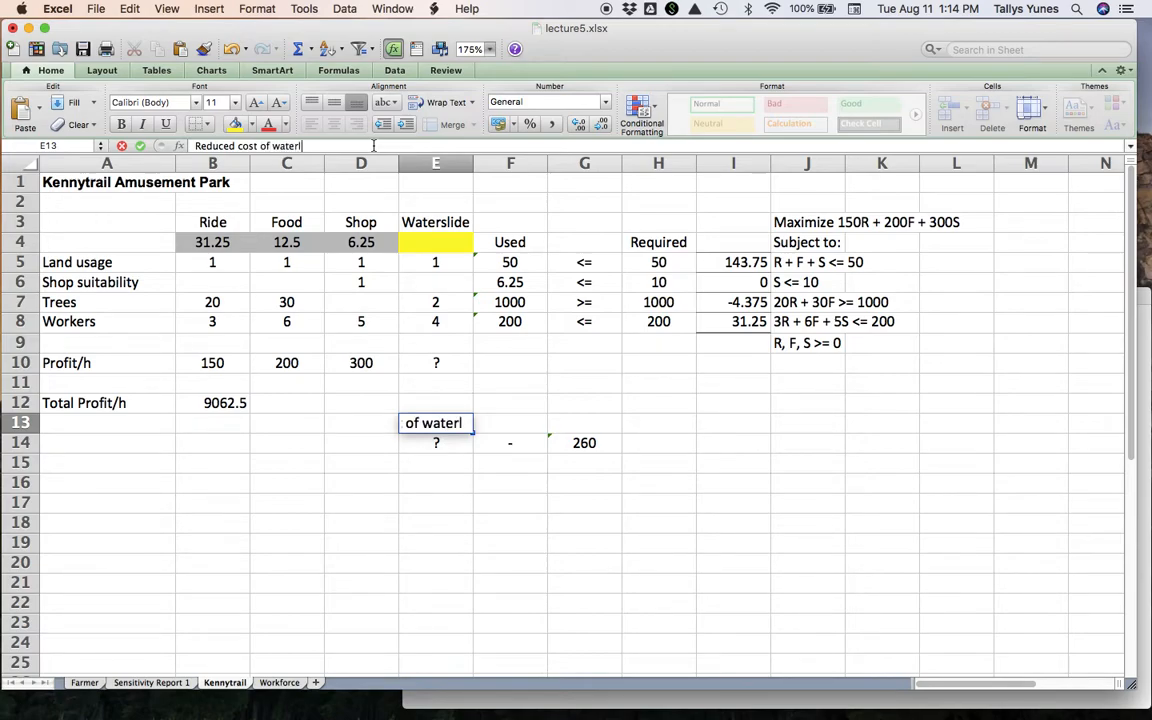
type("slide")
key("Return")
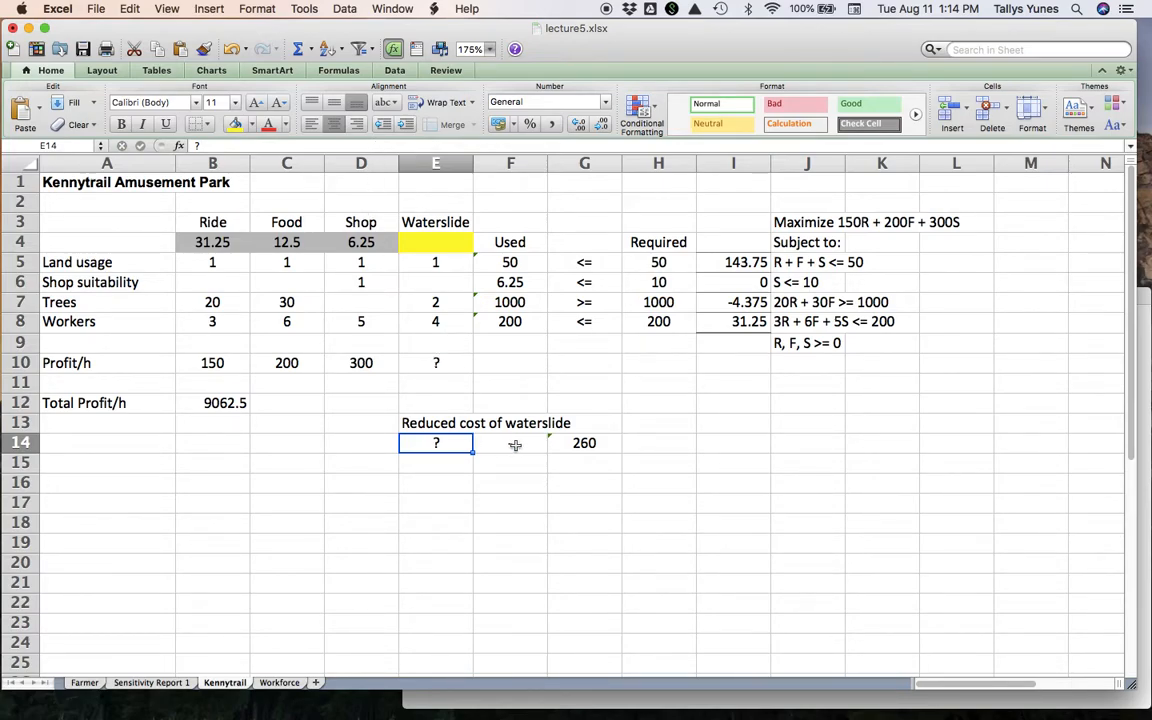
Enter "> 0" in H14 to complete the waterslide's reduced cost condition.
left_click(641, 448)
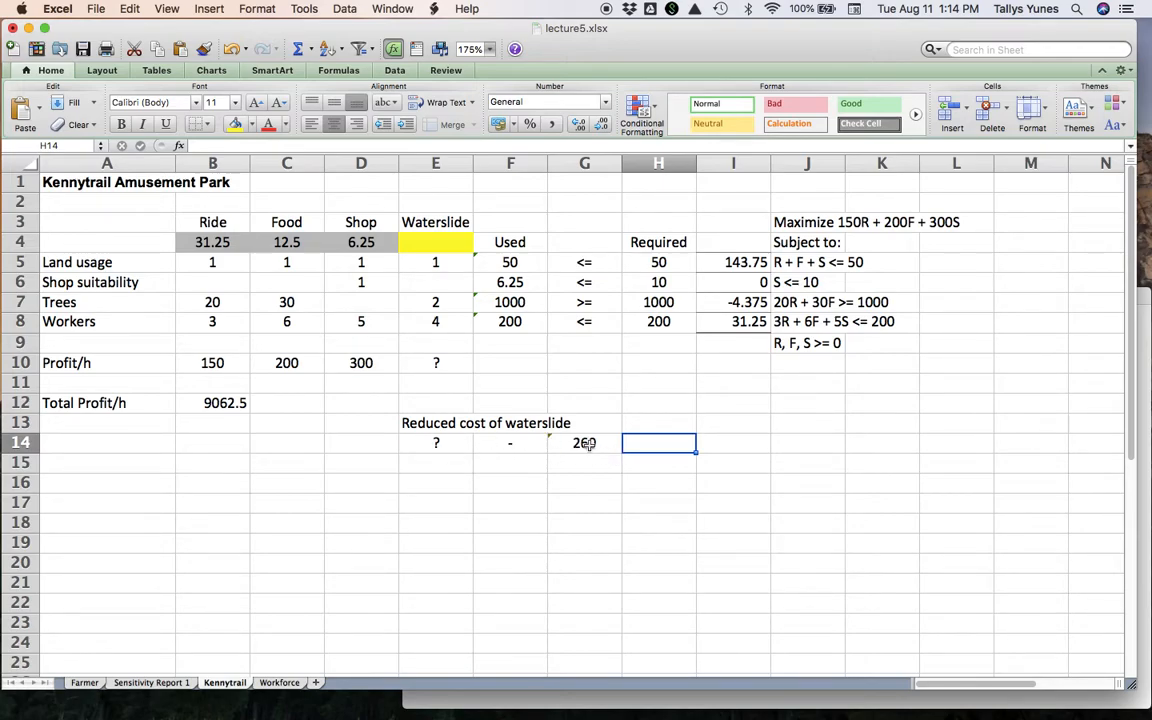
type(">")
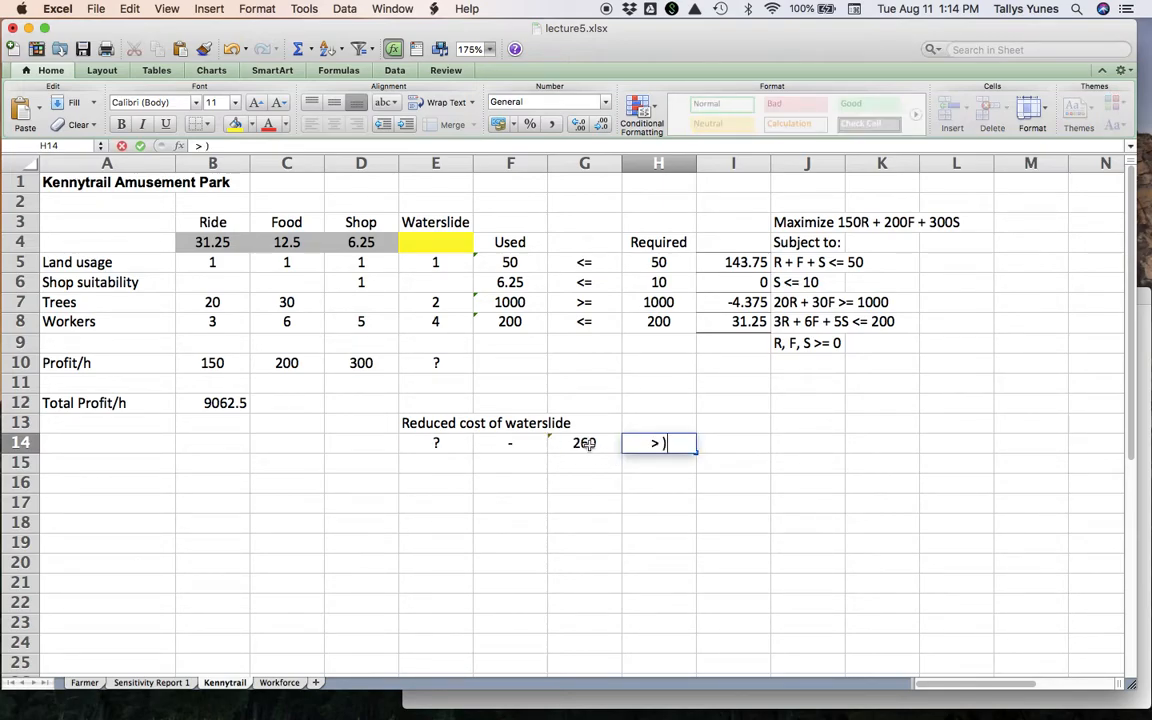
type(" 0")
key("Return")
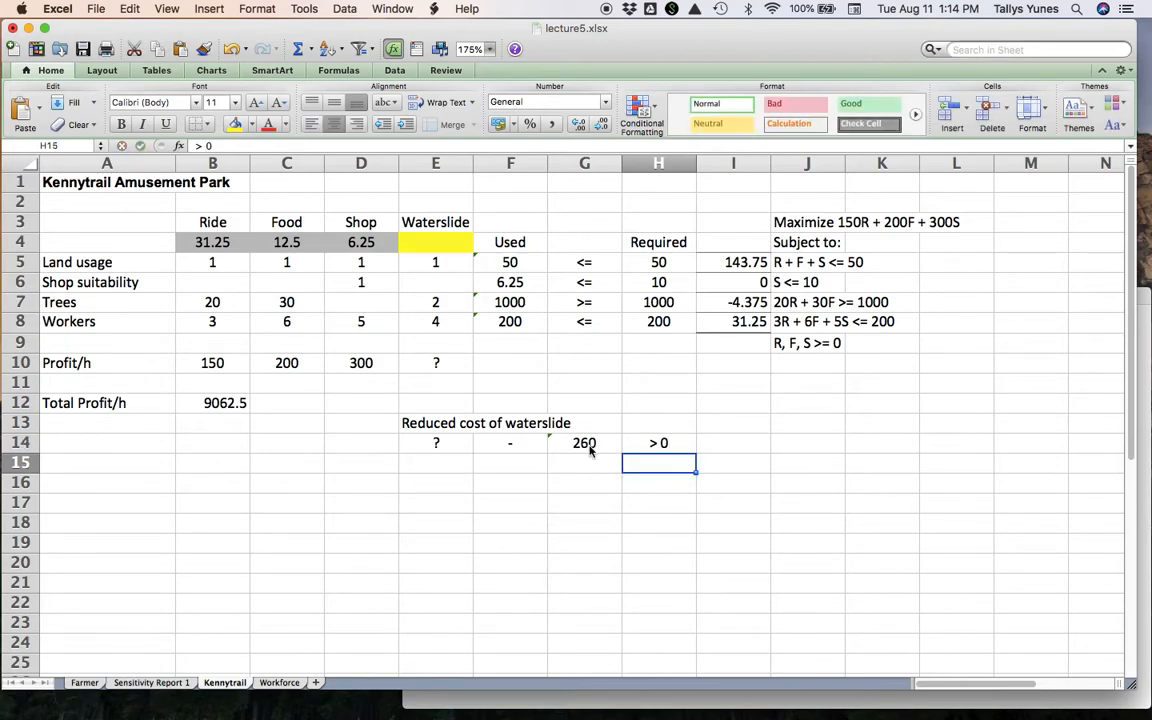
key("Up")
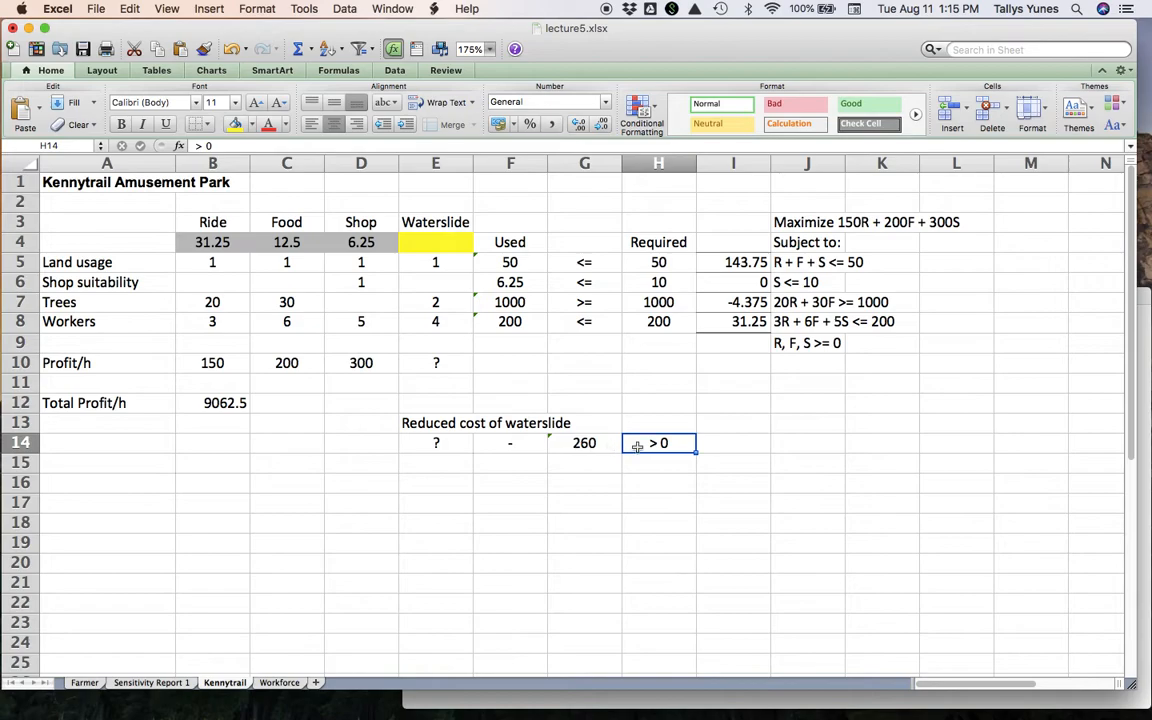
Enter the conclusion "Profit > 260" in E15 below the reduced cost condition.
left_click(440, 466)
type("Profi")
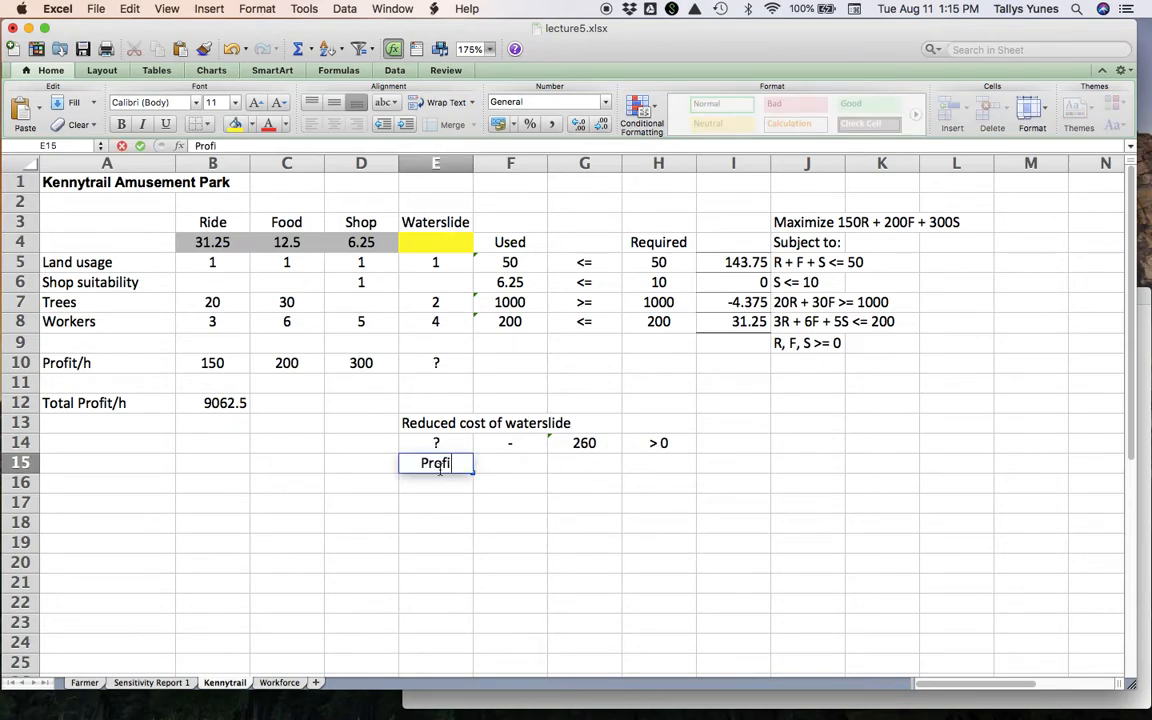
type("t > 260")
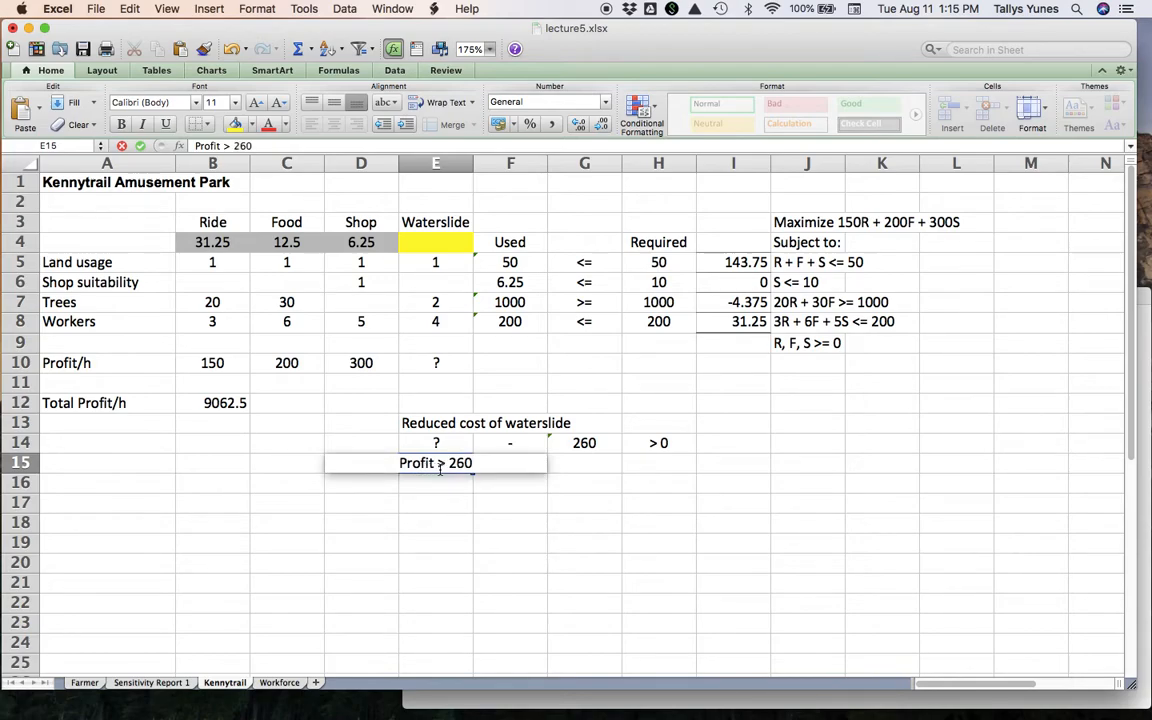
key("Return")
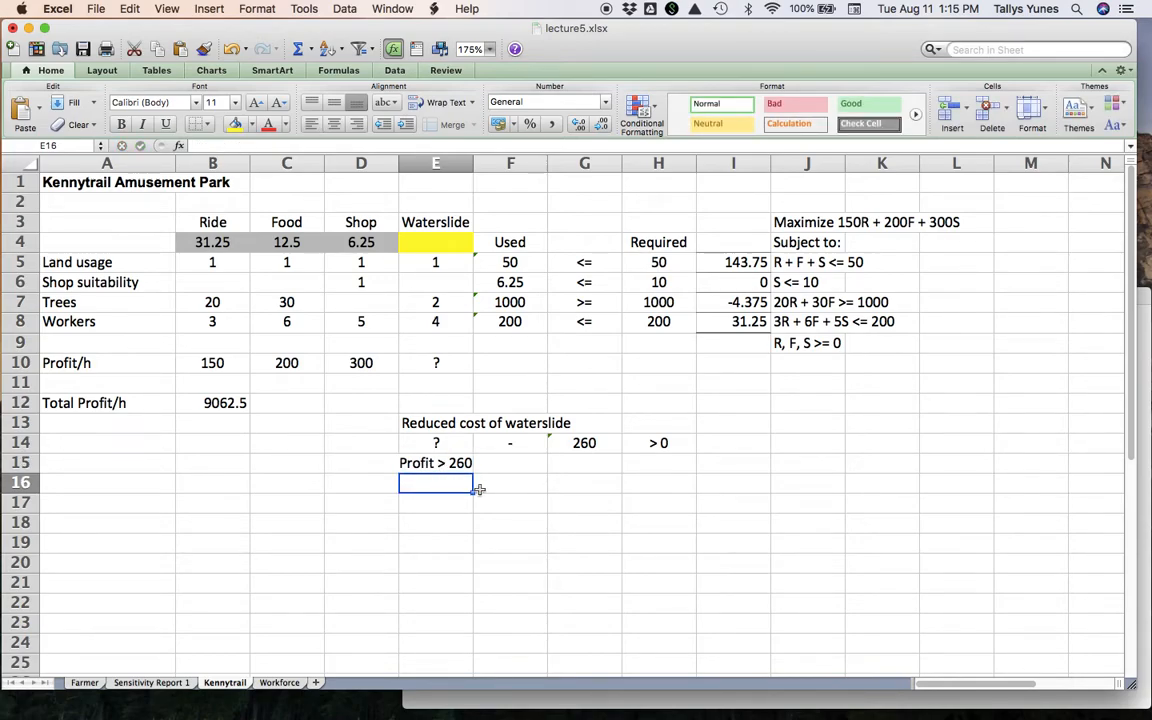
key("Up")
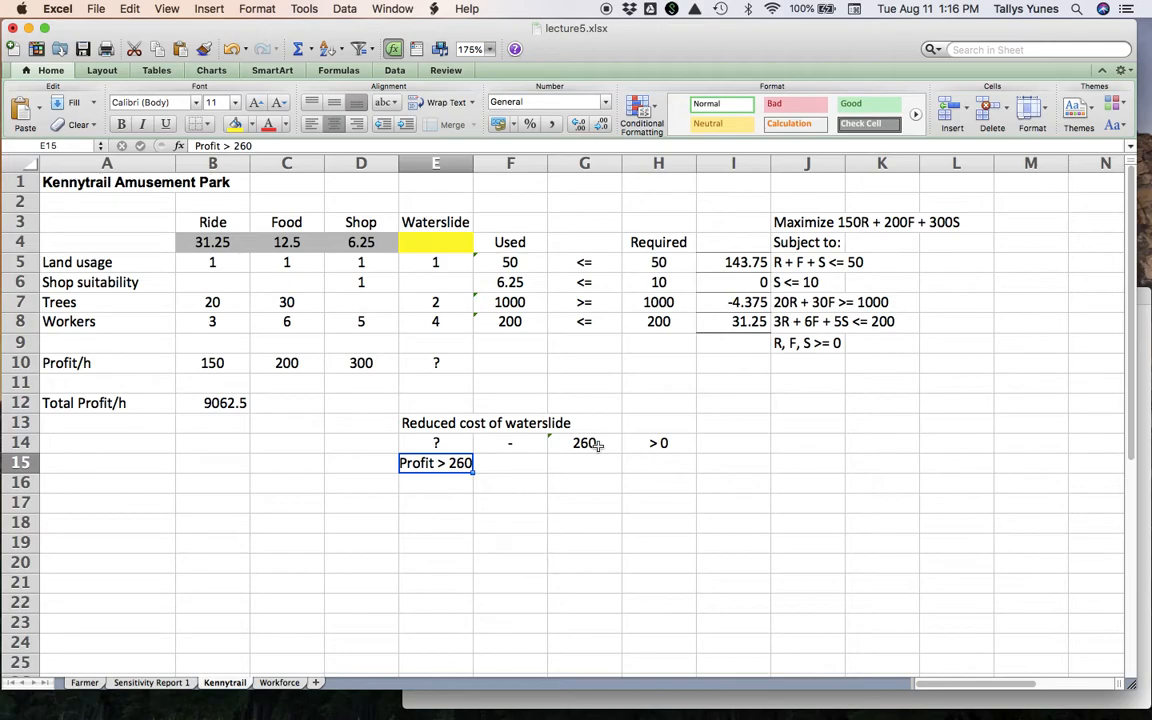
left_click(446, 440)
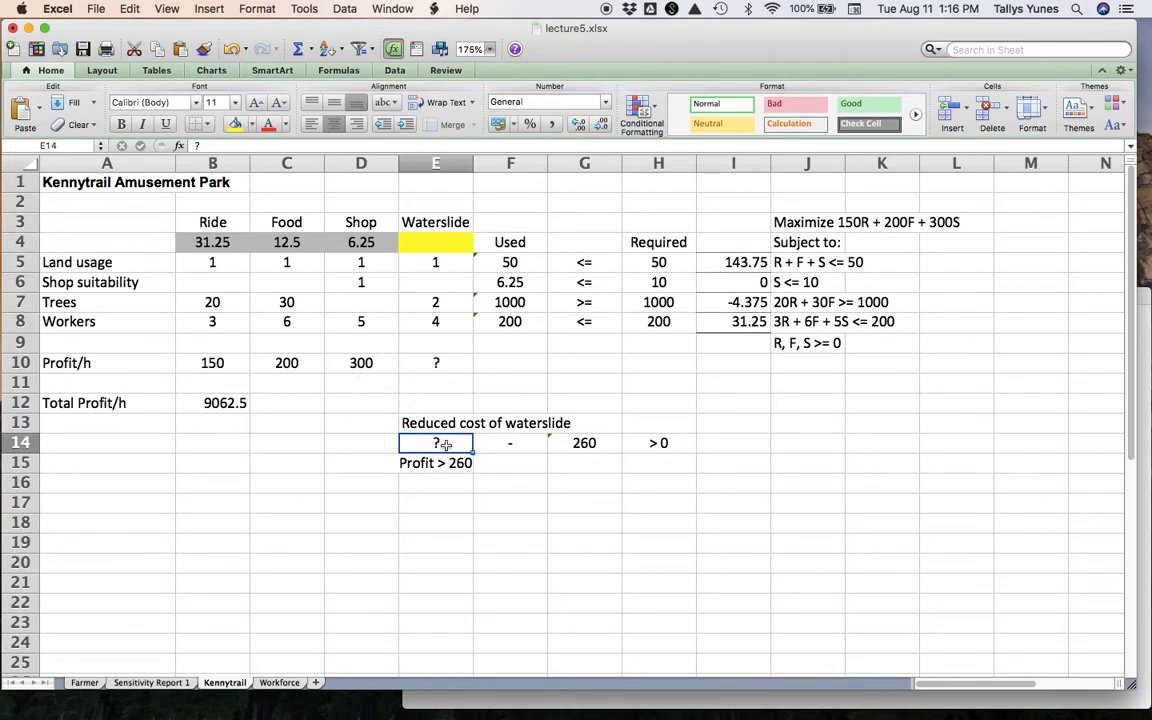
left_click(436, 242)
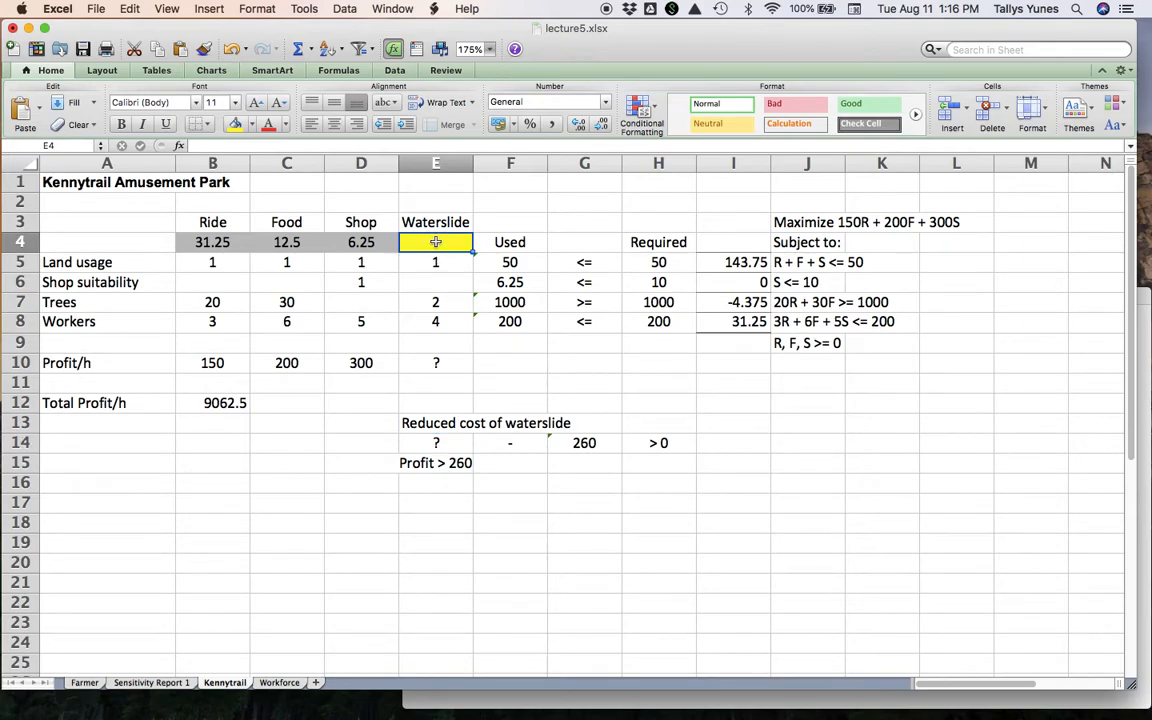
left_click(655, 444)
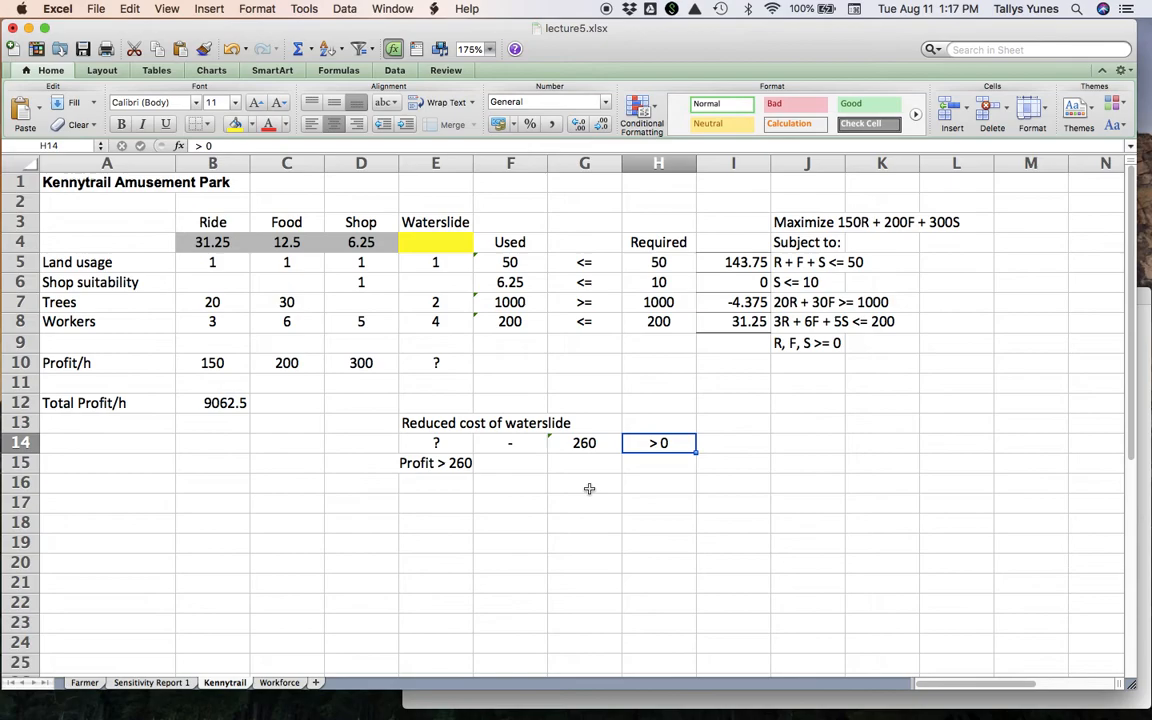
left_click(115, 204)
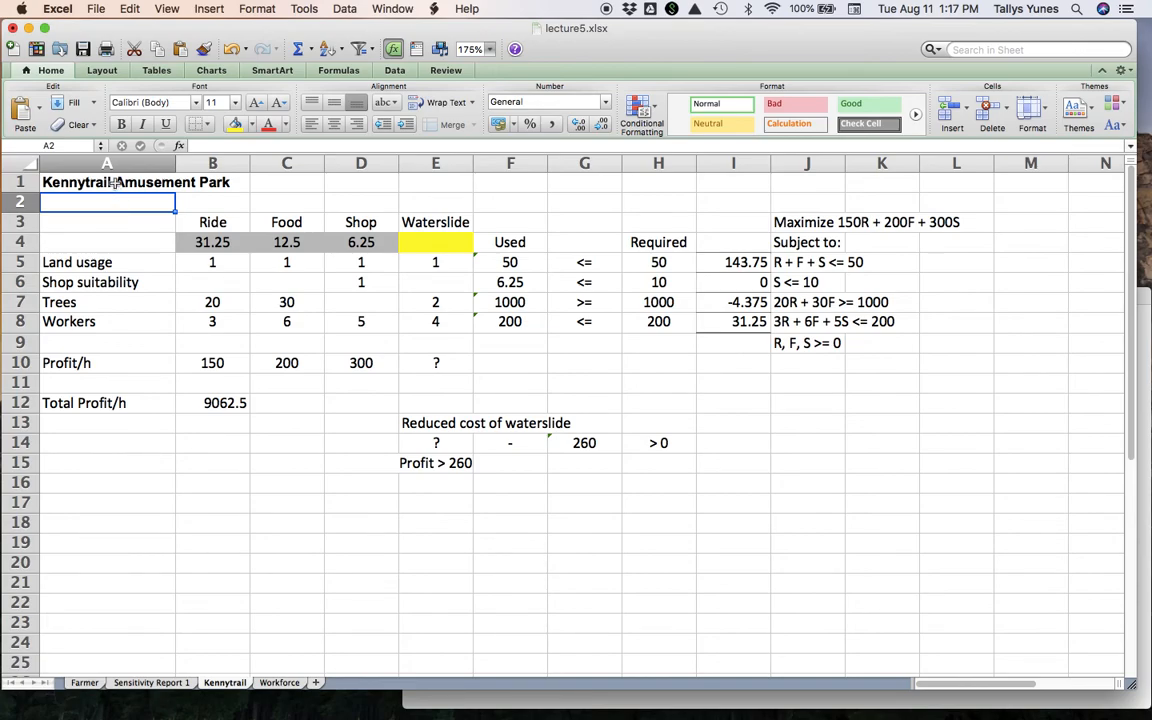
left_click(114, 182)
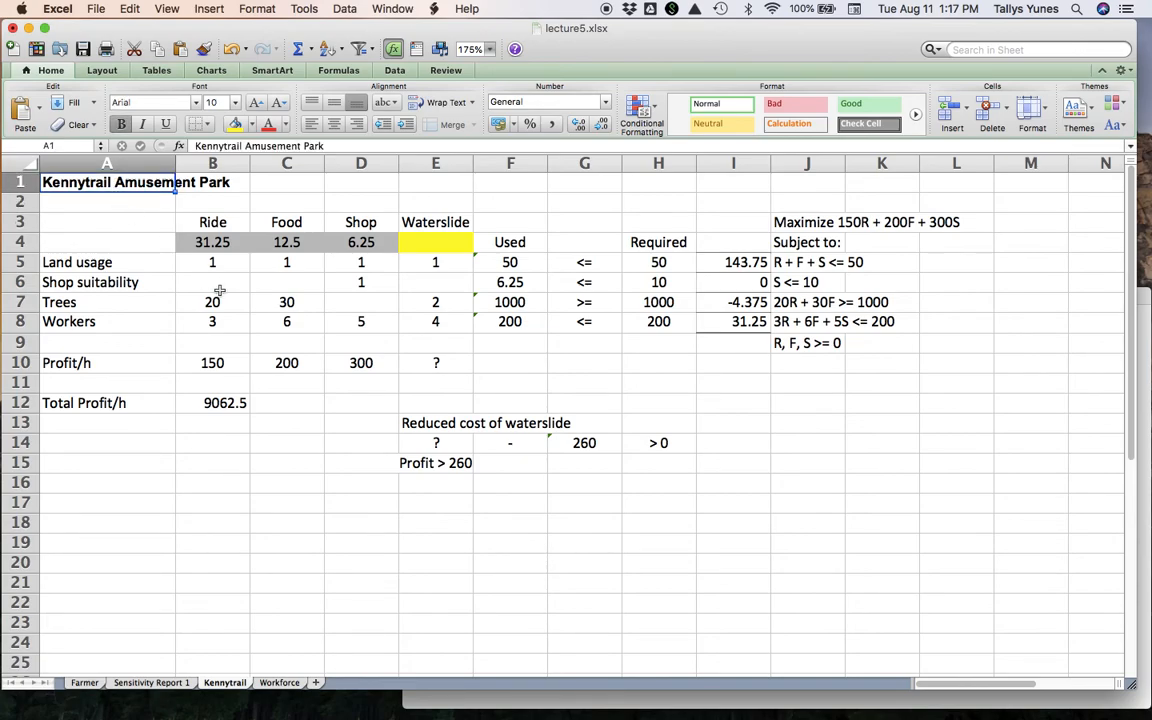